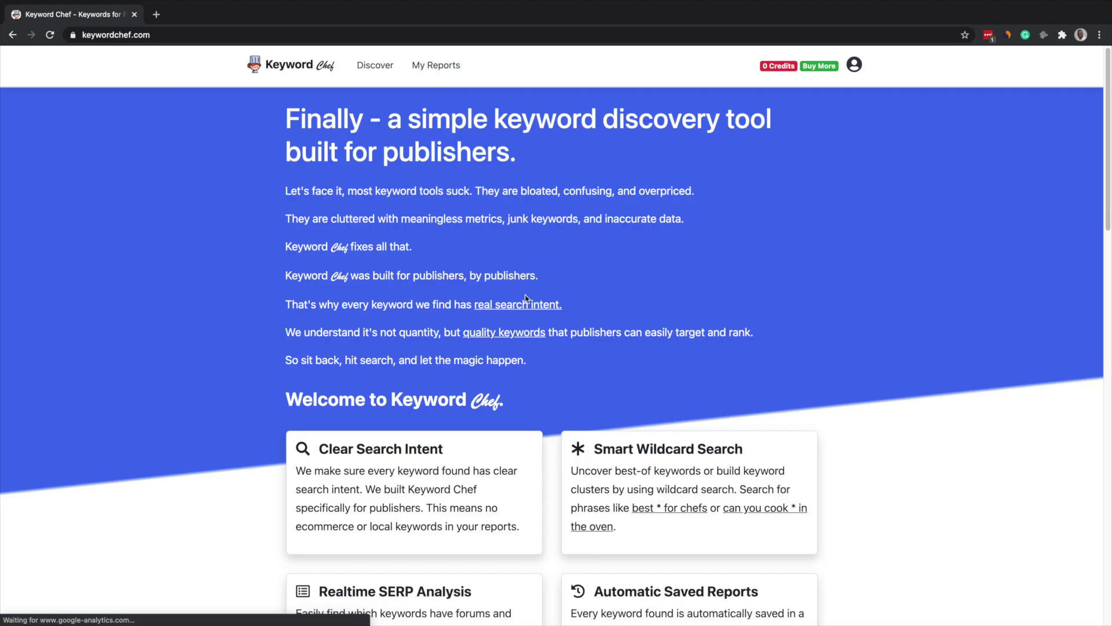
# Step: Scroll the landing page and highlight its intro sentences, including the phrase about junk keywords
pyautogui.scroll(-10, 527, 315)
pyautogui.scroll(-8, 527, 317)
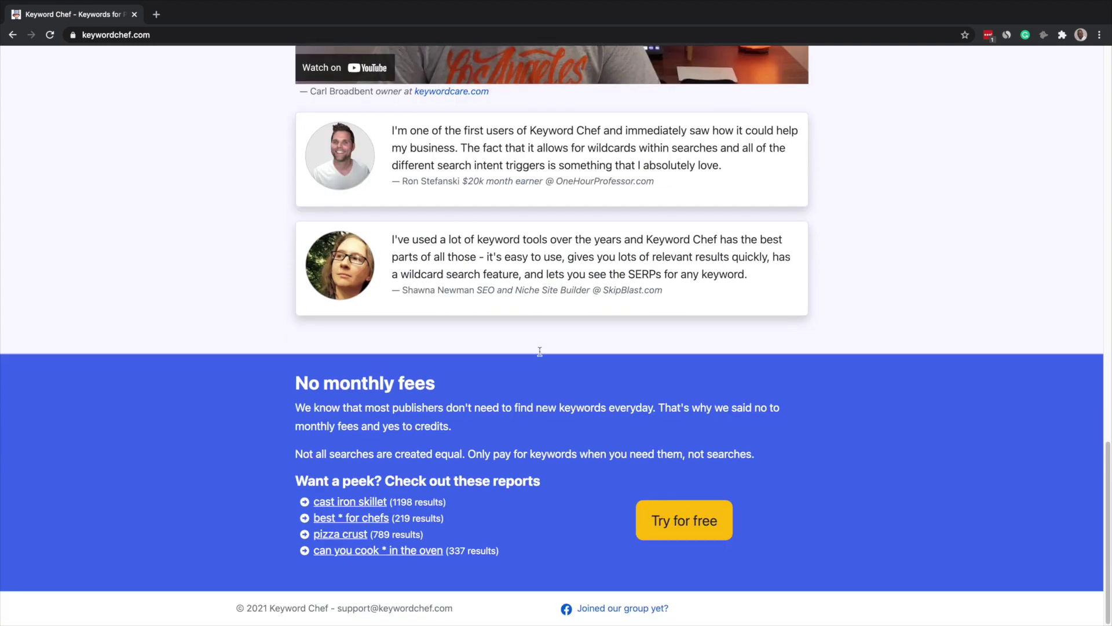
pyautogui.scroll(20, 538, 350)
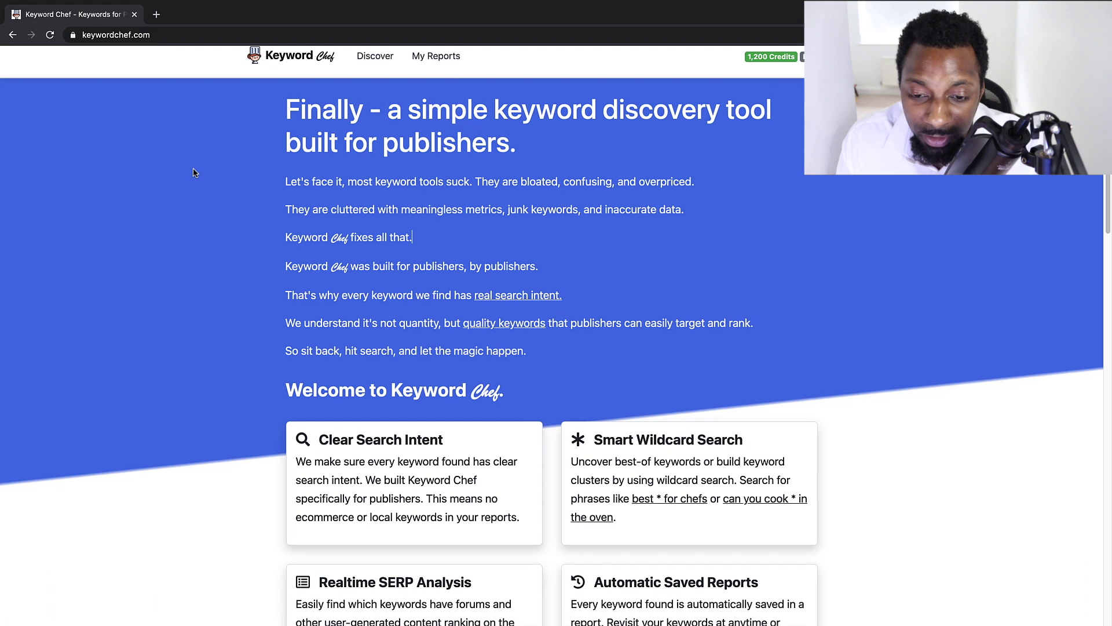
pyautogui.scroll(-2, 197, 172)
pyautogui.scroll(3, 258, 174)
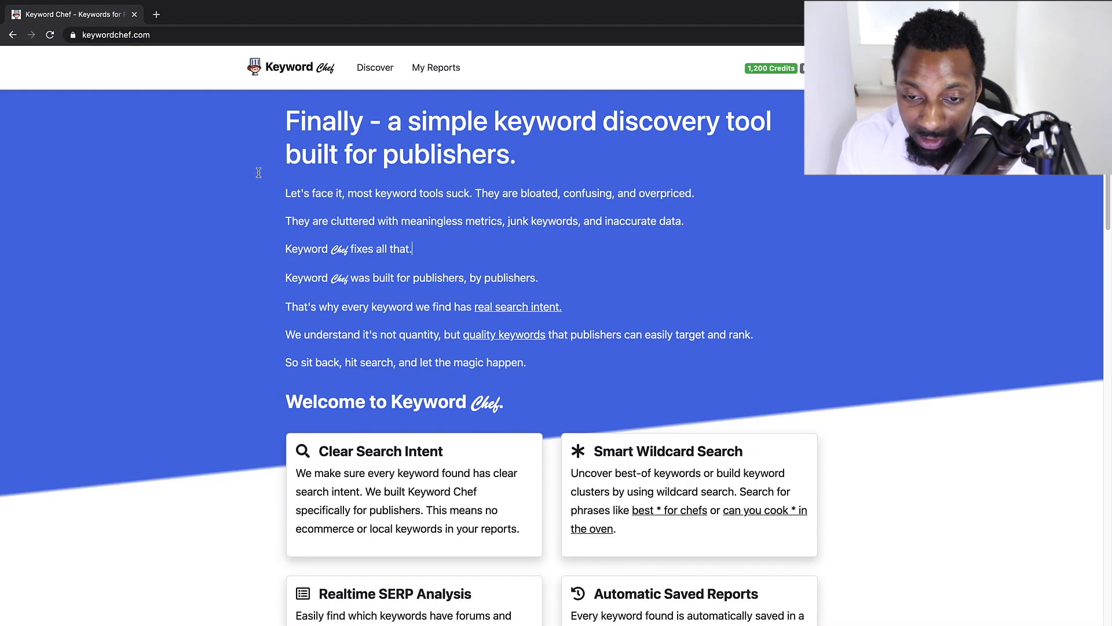
pyautogui.scroll(-20, 359, 151)
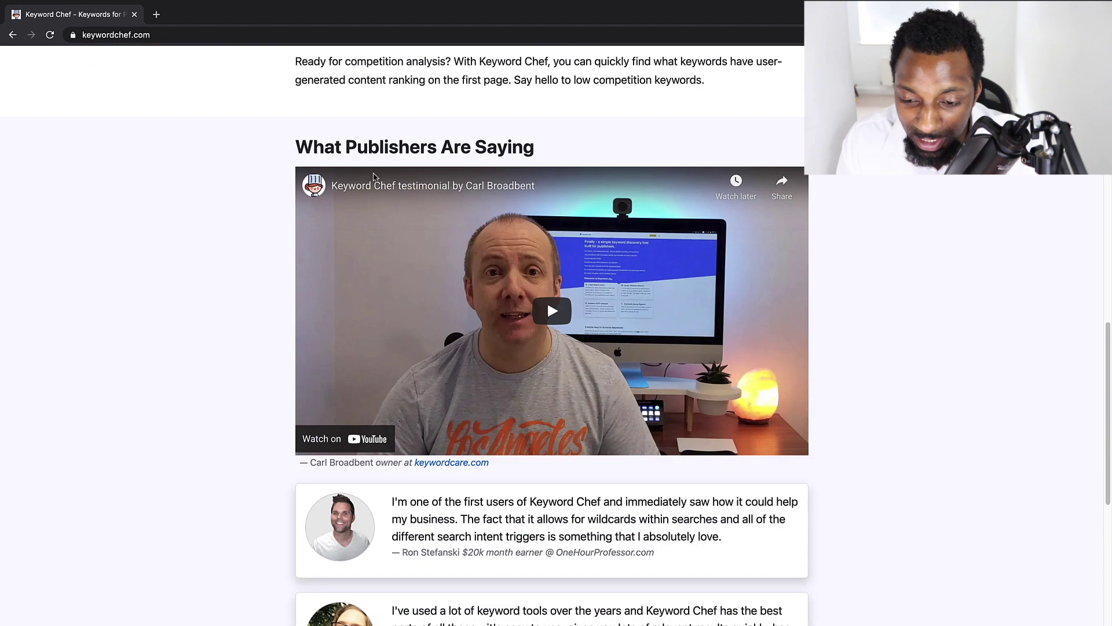
pyautogui.scroll(20, 393, 220)
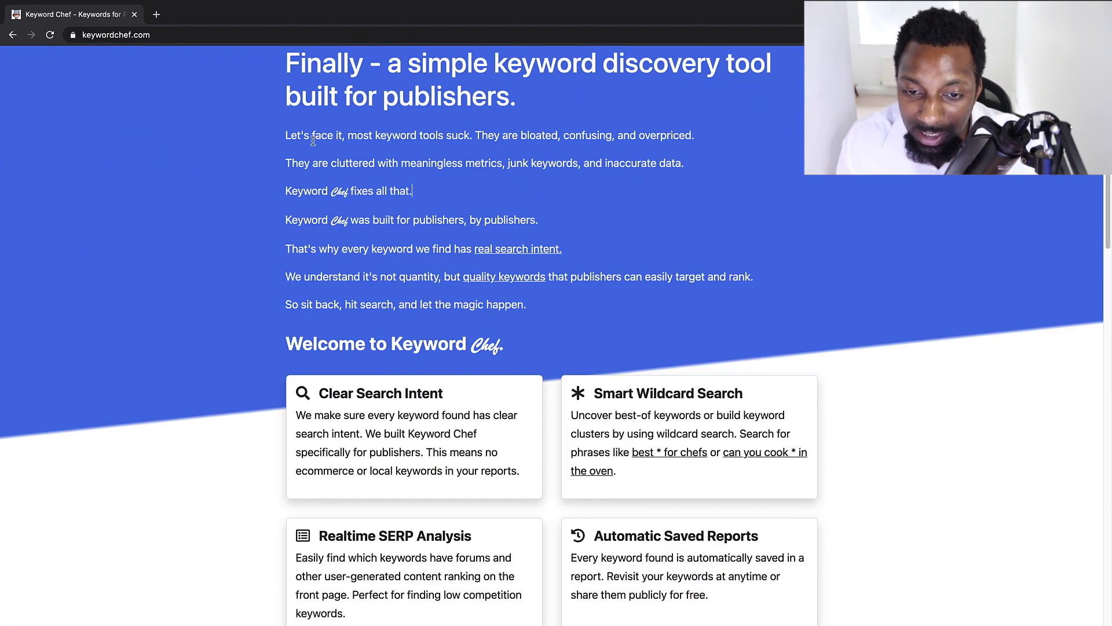
pyautogui.moveTo(304, 137); pyautogui.dragTo(633, 166)
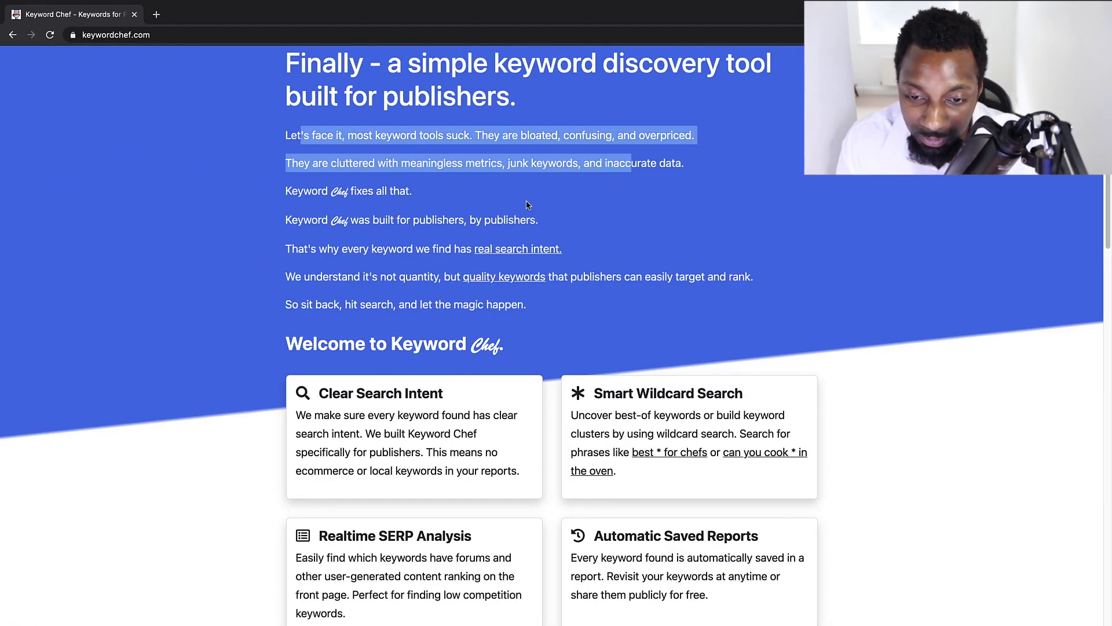
pyautogui.scroll(-1, 499, 207)
pyautogui.click(415, 197)
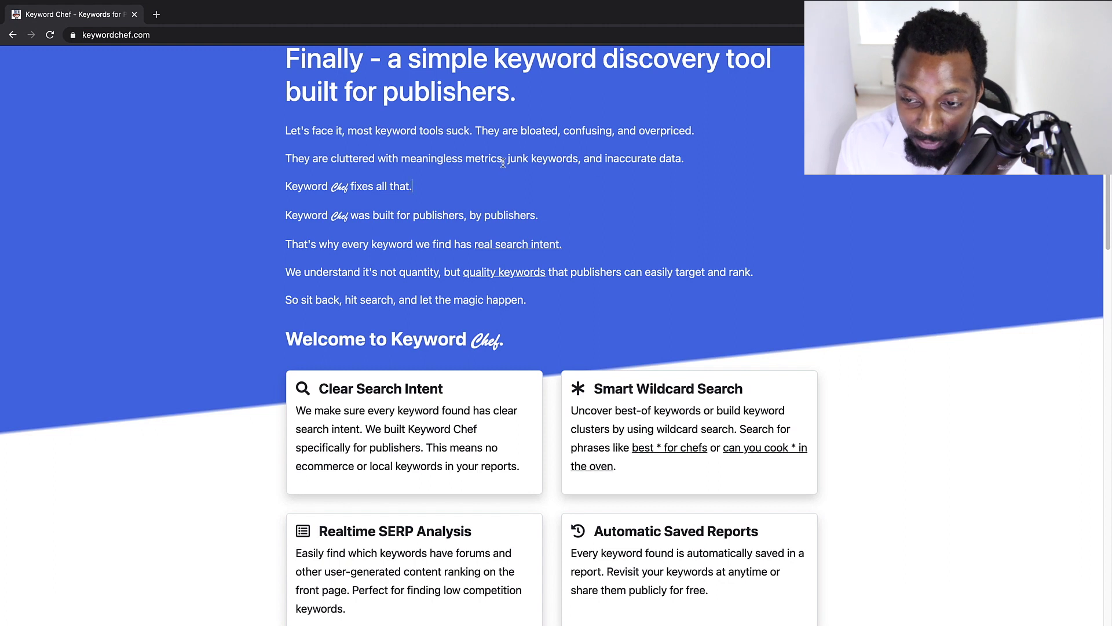
pyautogui.moveTo(503, 164); pyautogui.dragTo(596, 165)
pyautogui.scroll(-1, 555, 168)
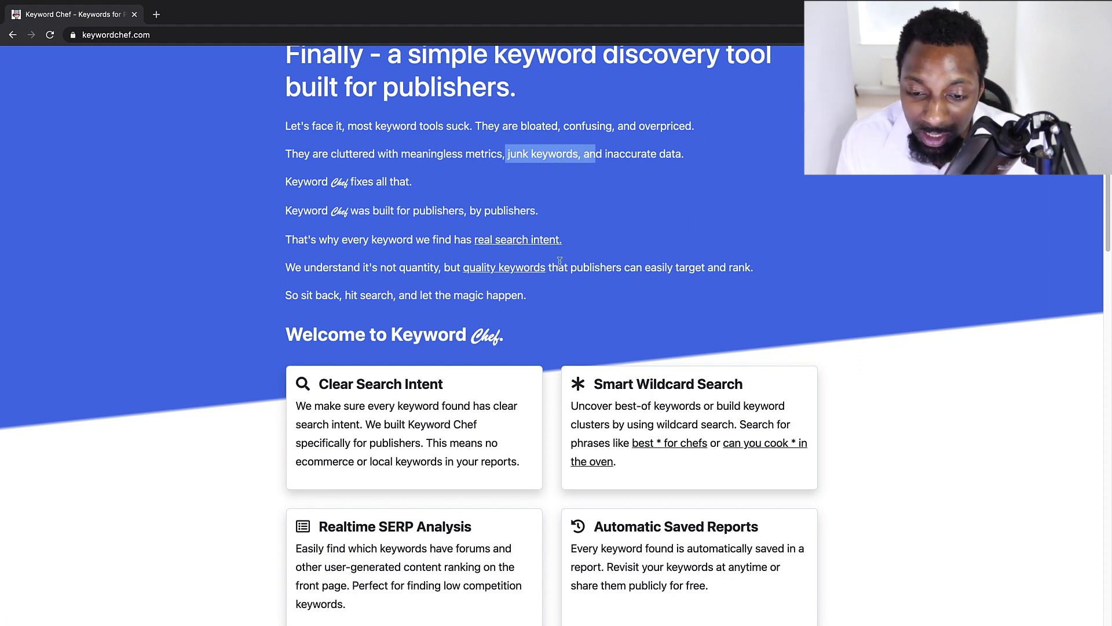
pyautogui.moveTo(353, 297); pyautogui.dragTo(430, 293)
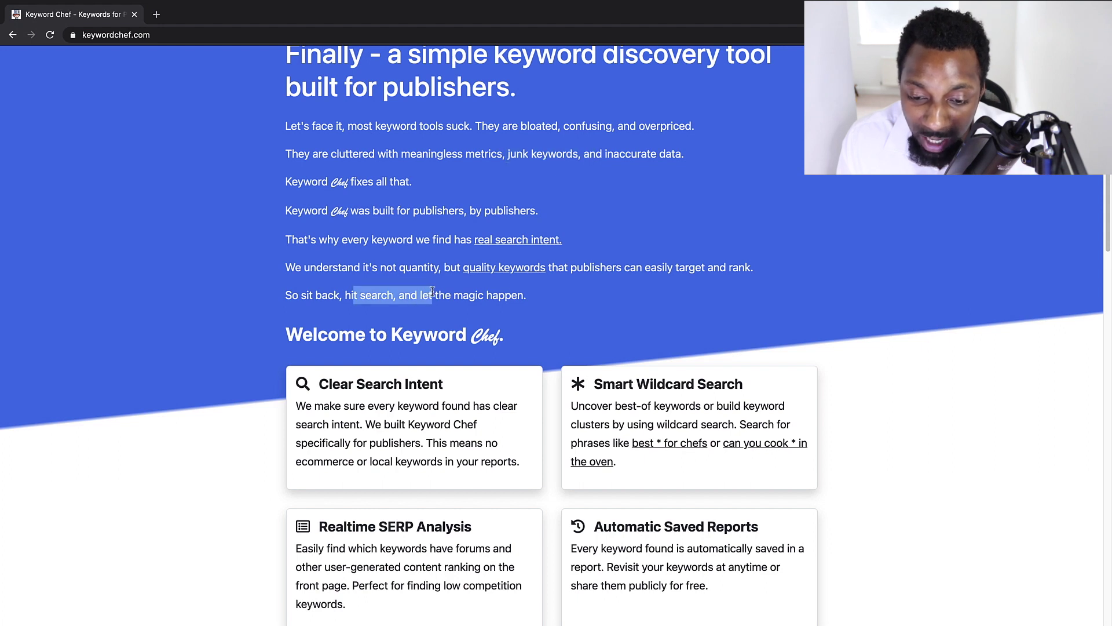
# Step: Highlight the Smart Wildcard Search and Realtime SERP Analysis feature headings
pyautogui.scroll(-3, 464, 295)
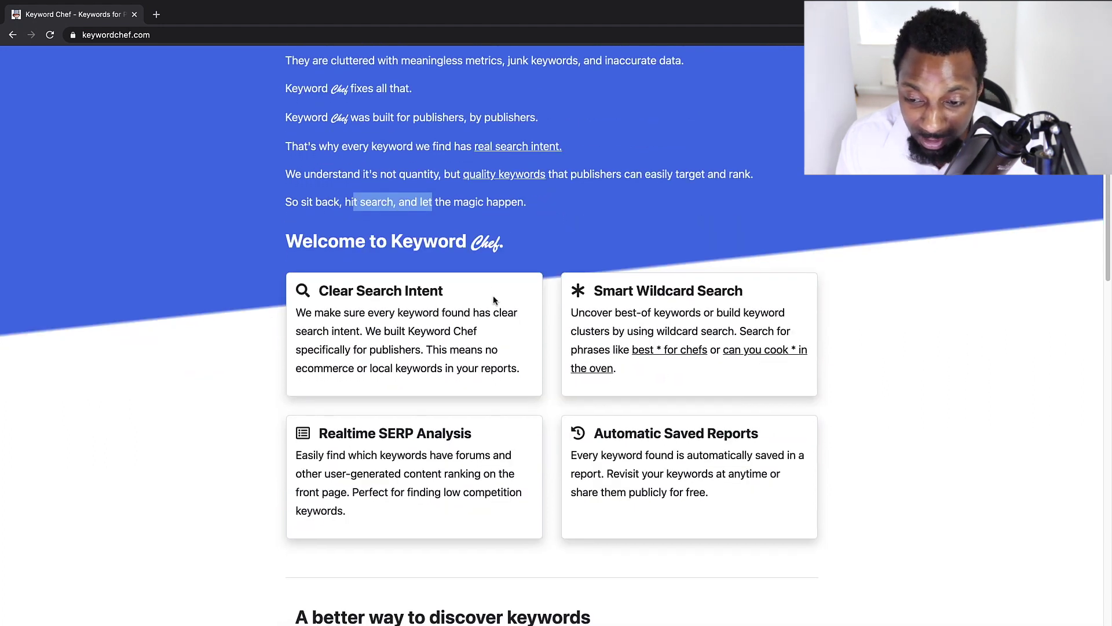
pyautogui.scroll(-3, 493, 300)
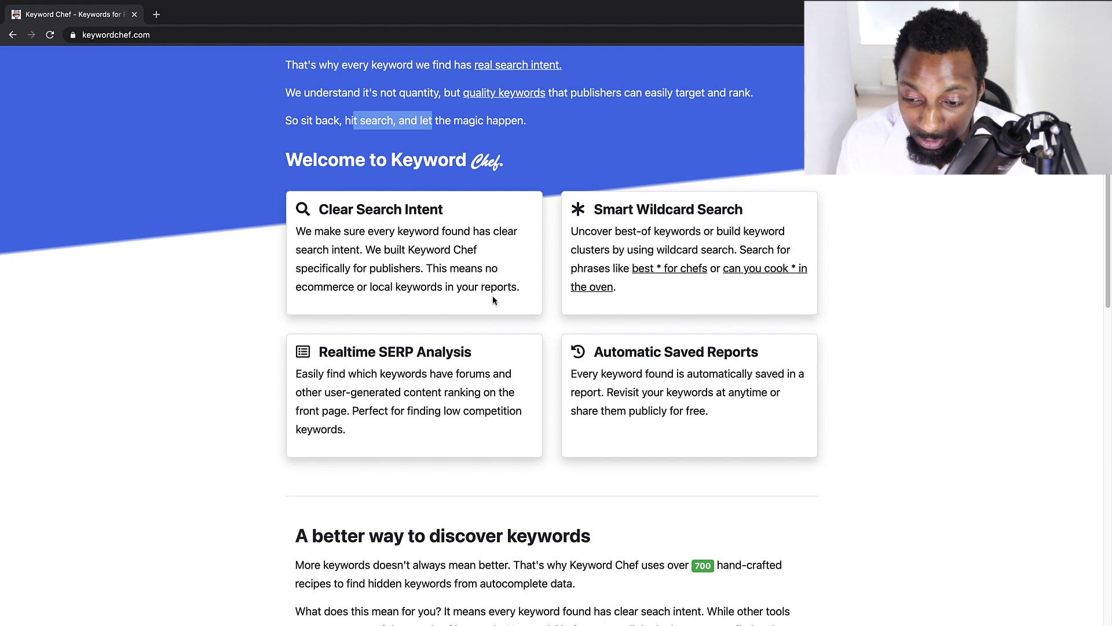
pyautogui.scroll(-1, 493, 295)
pyautogui.moveTo(323, 197); pyautogui.dragTo(430, 193)
pyautogui.moveTo(595, 191); pyautogui.dragTo(740, 186)
pyautogui.click(430, 191)
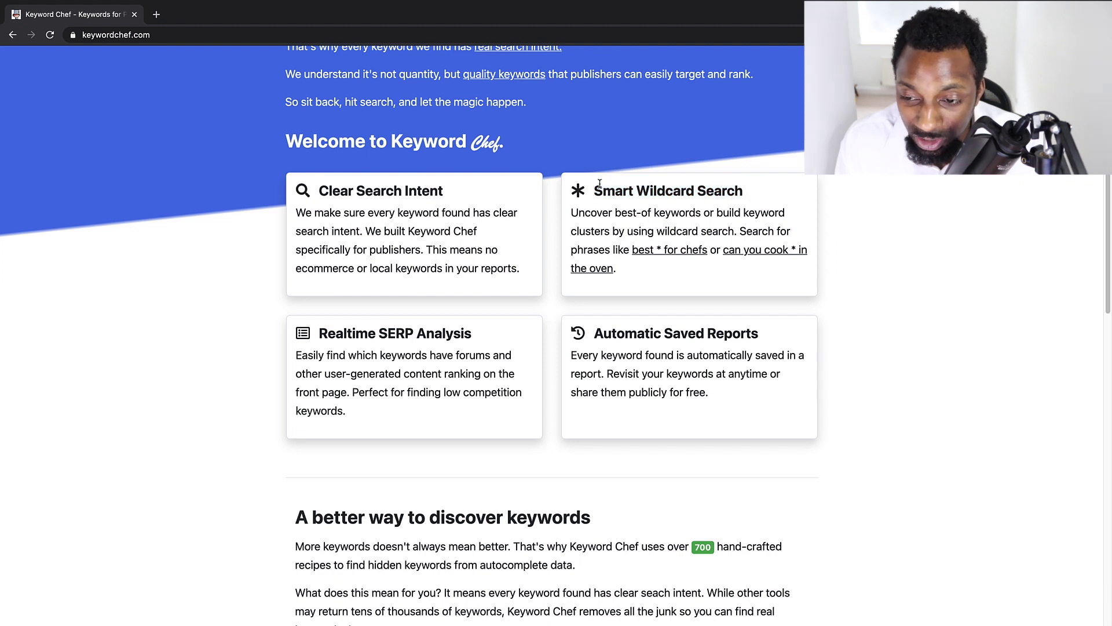
pyautogui.moveTo(595, 189); pyautogui.dragTo(728, 204)
pyautogui.scroll(-1, 708, 224)
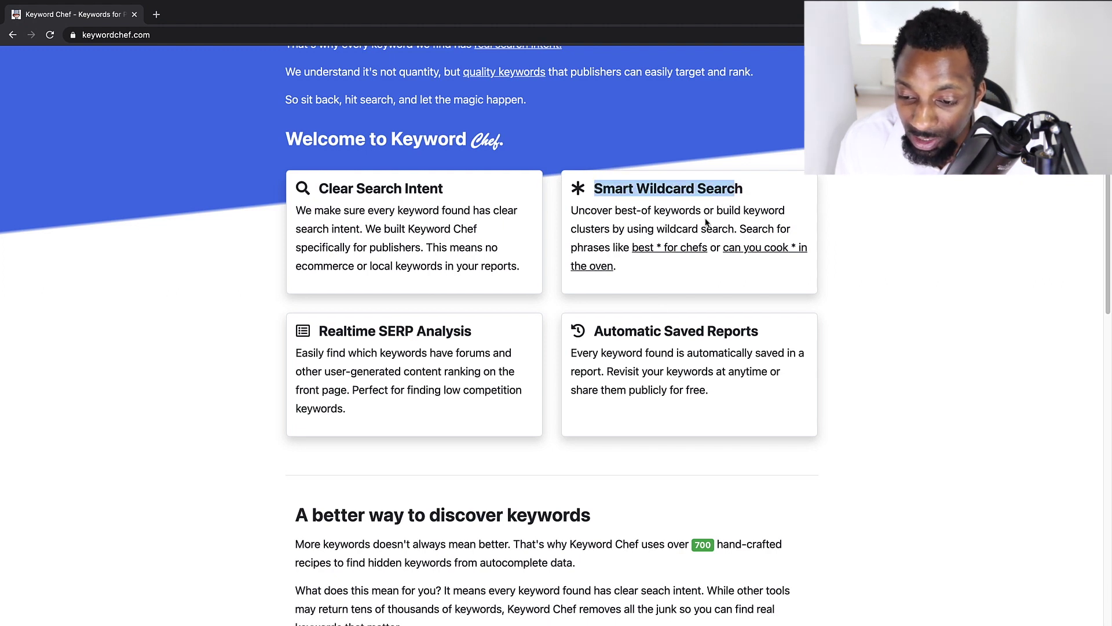
pyautogui.moveTo(596, 333); pyautogui.dragTo(732, 331)
pyautogui.scroll(-1, 503, 300)
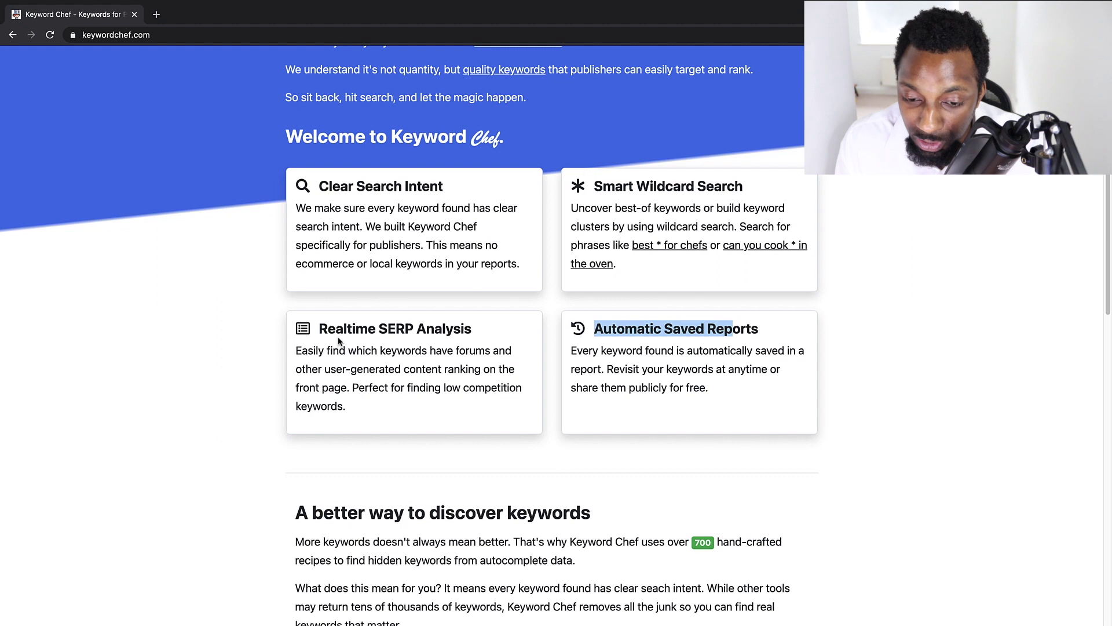
pyautogui.moveTo(320, 331); pyautogui.dragTo(487, 333)
pyautogui.scroll(-2, 485, 331)
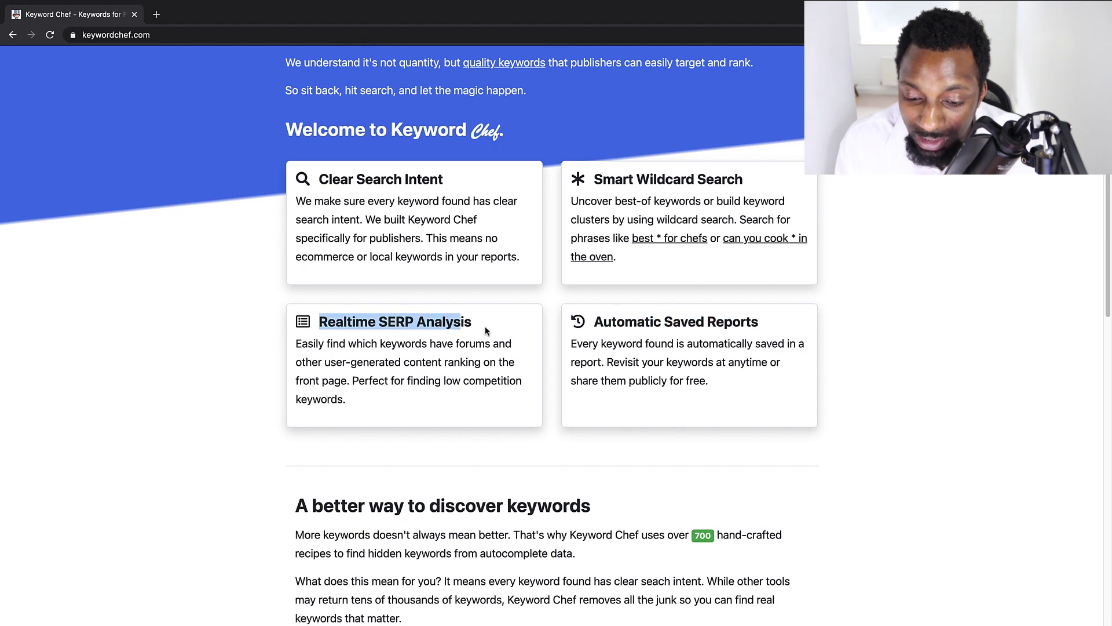
pyautogui.scroll(-1, 485, 331)
pyautogui.click(401, 304)
pyautogui.moveTo(379, 311); pyautogui.dragTo(397, 313)
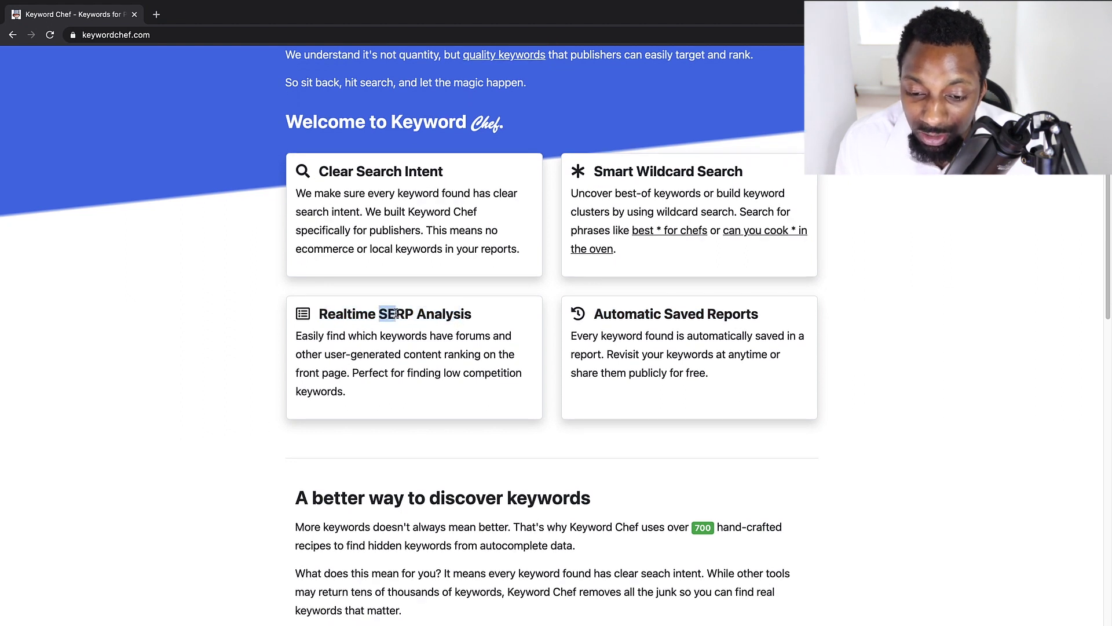
# Step: Open the 'can you cook * in the oven' sample report from the 'Want a peek?' section
pyautogui.scroll(-4, 491, 257)
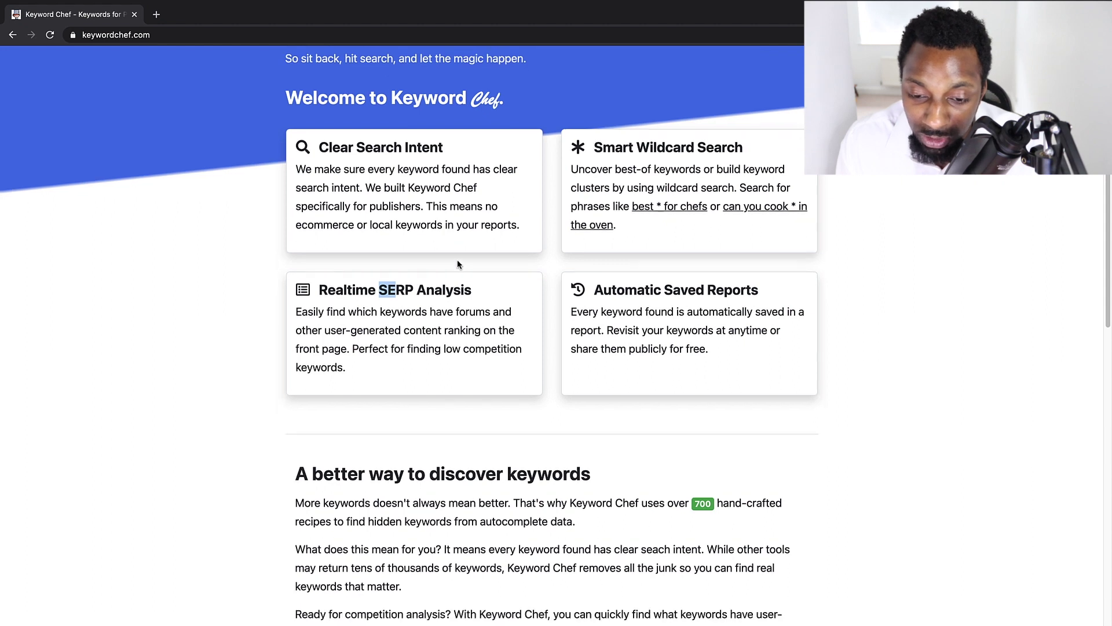
pyautogui.scroll(-3, 417, 287)
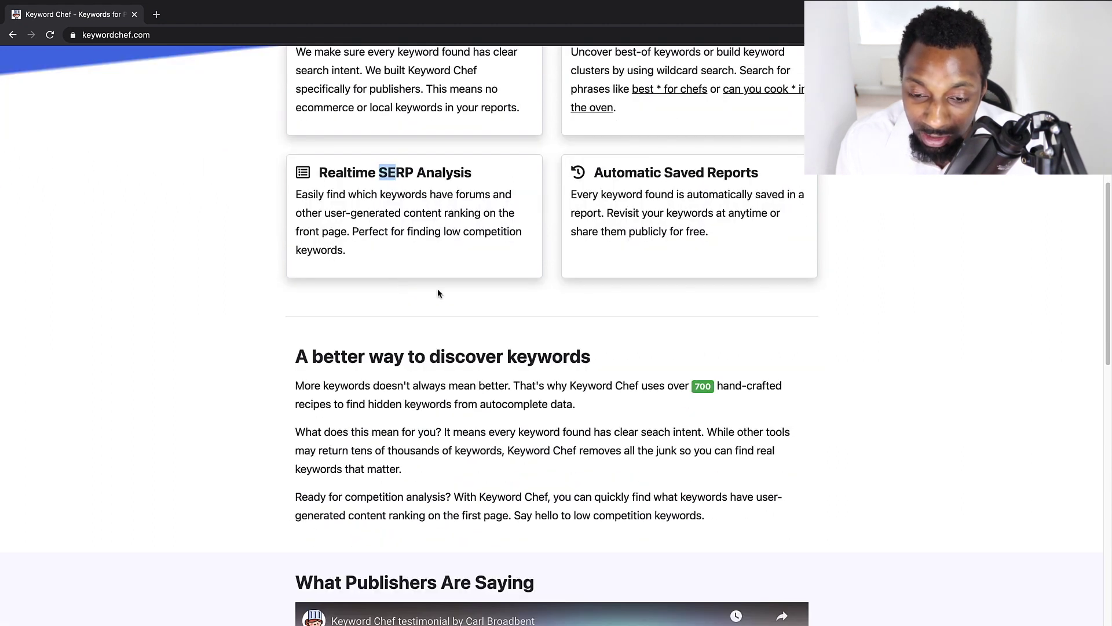
pyautogui.scroll(-10, 401, 243)
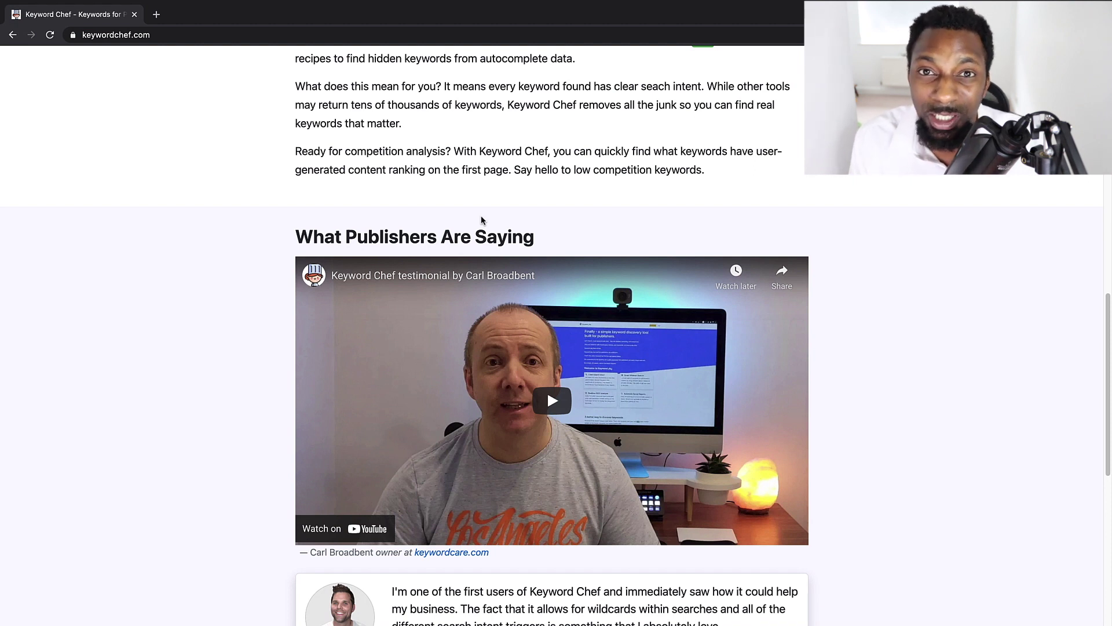
pyautogui.scroll(-5, 481, 220)
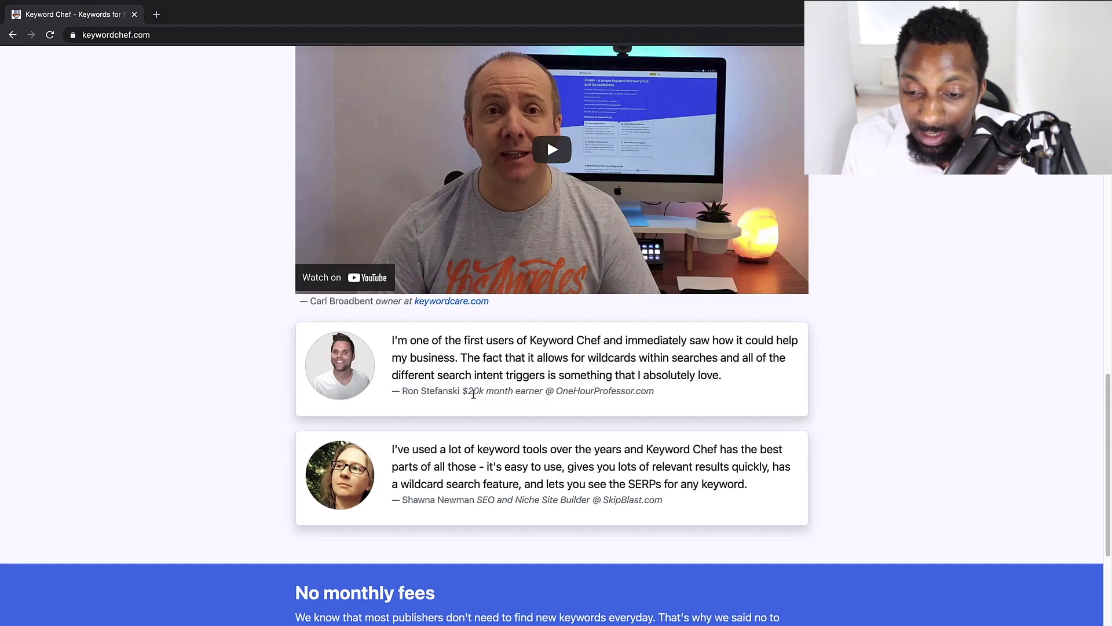
pyautogui.scroll(3, 472, 394)
pyautogui.scroll(-5, 463, 369)
pyautogui.scroll(-3, 463, 369)
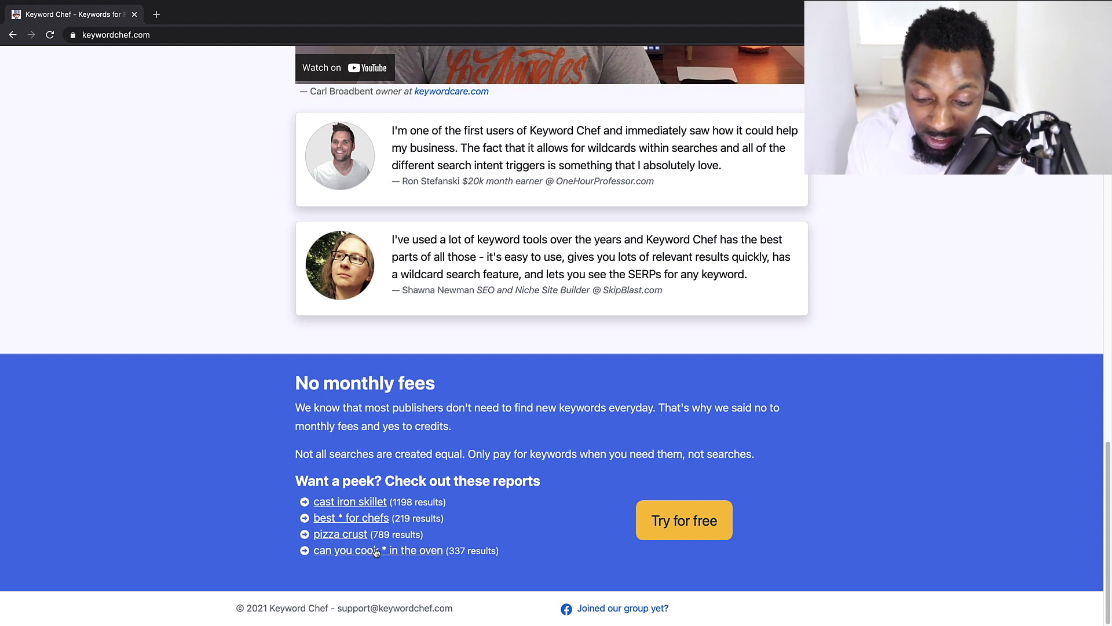
pyautogui.click(421, 551)
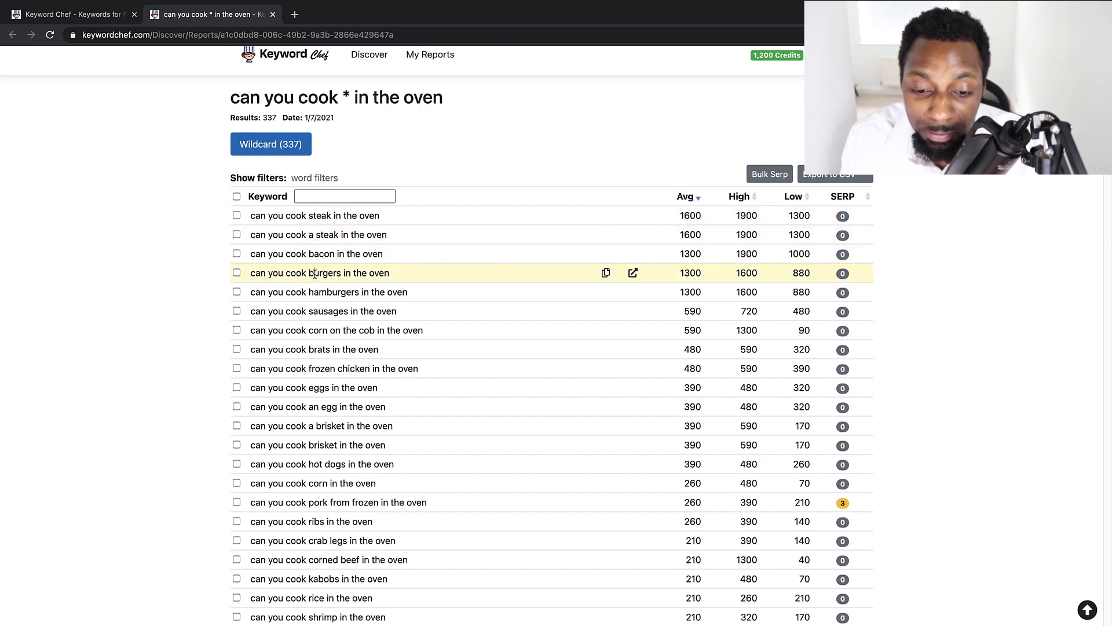
# Step: Highlight the burgers, hamburgers and sausages keywords and the 337 results count, then return to Discover
pyautogui.moveTo(315, 273); pyautogui.dragTo(360, 370)
pyautogui.scroll(-15, 350, 374)
pyautogui.scroll(15, 354, 356)
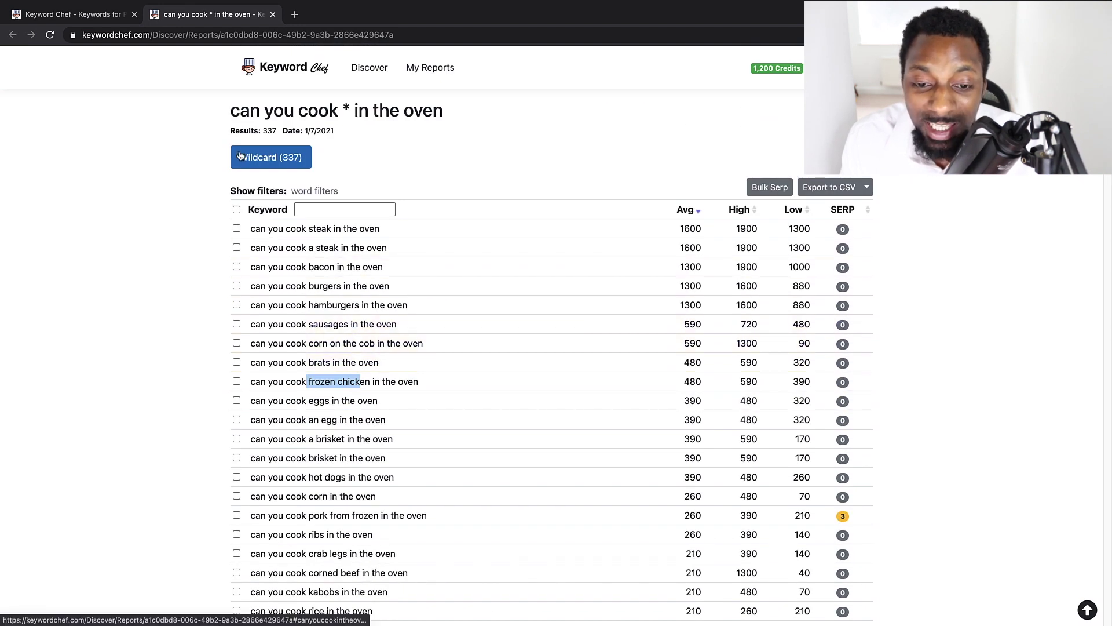
pyautogui.moveTo(263, 130); pyautogui.dragTo(334, 131)
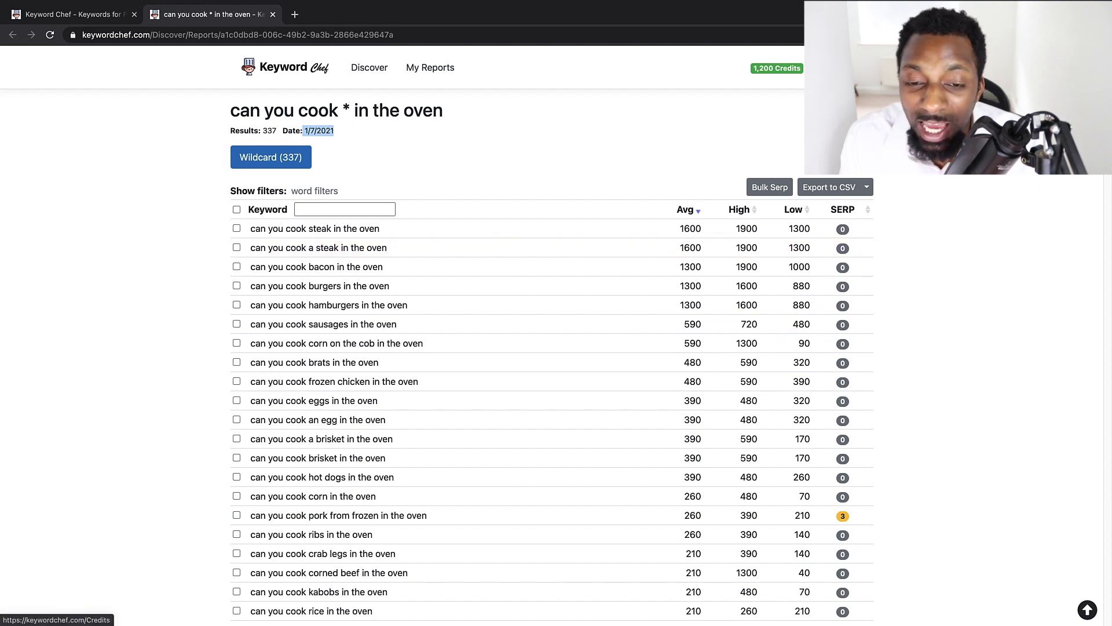
pyautogui.click(369, 67)
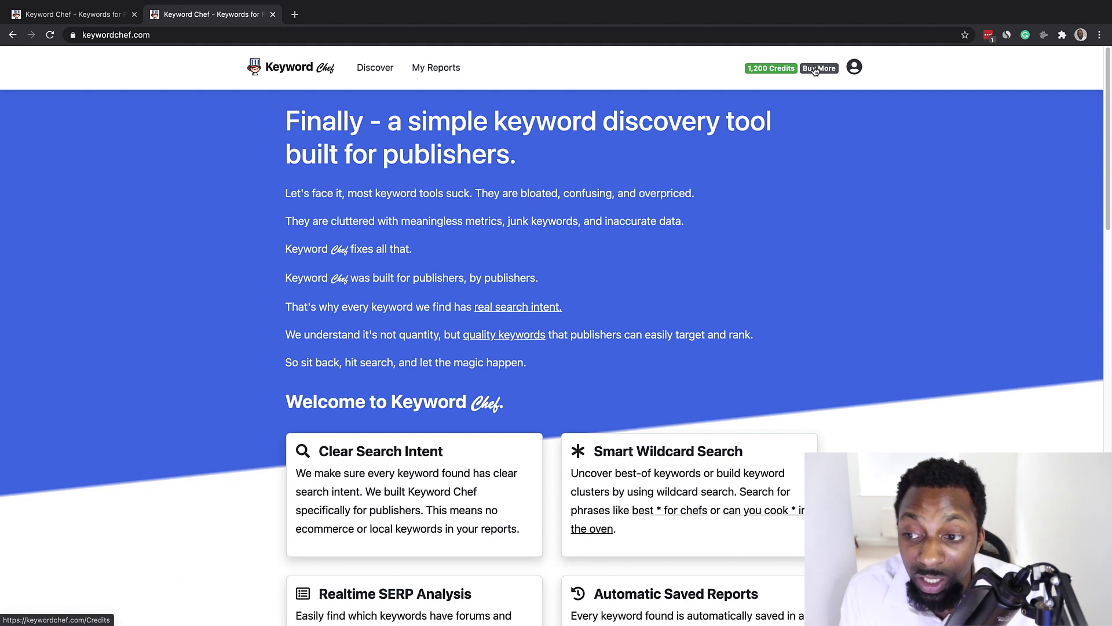
pyautogui.click(815, 70)
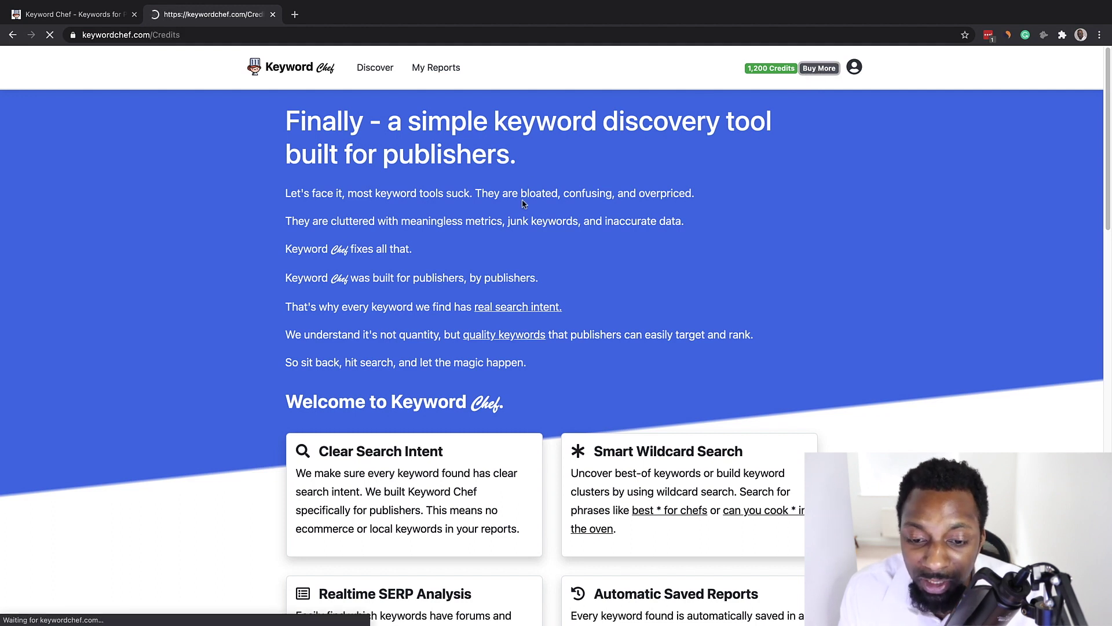
pyautogui.scroll(-2, 517, 197)
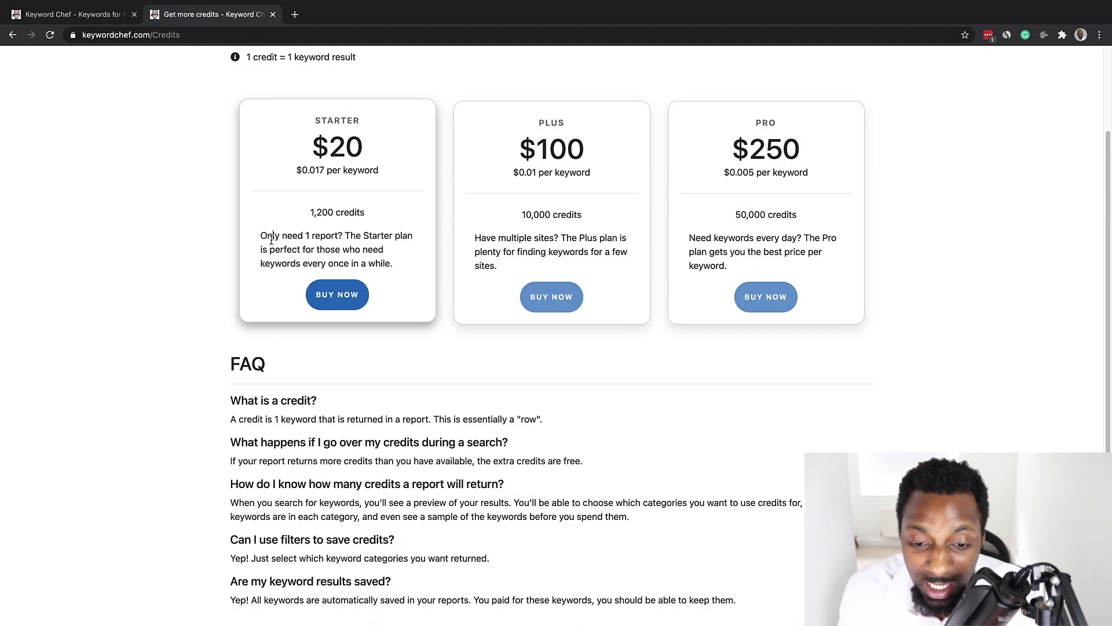
pyautogui.moveTo(271, 238); pyautogui.dragTo(390, 246)
pyautogui.click(325, 248)
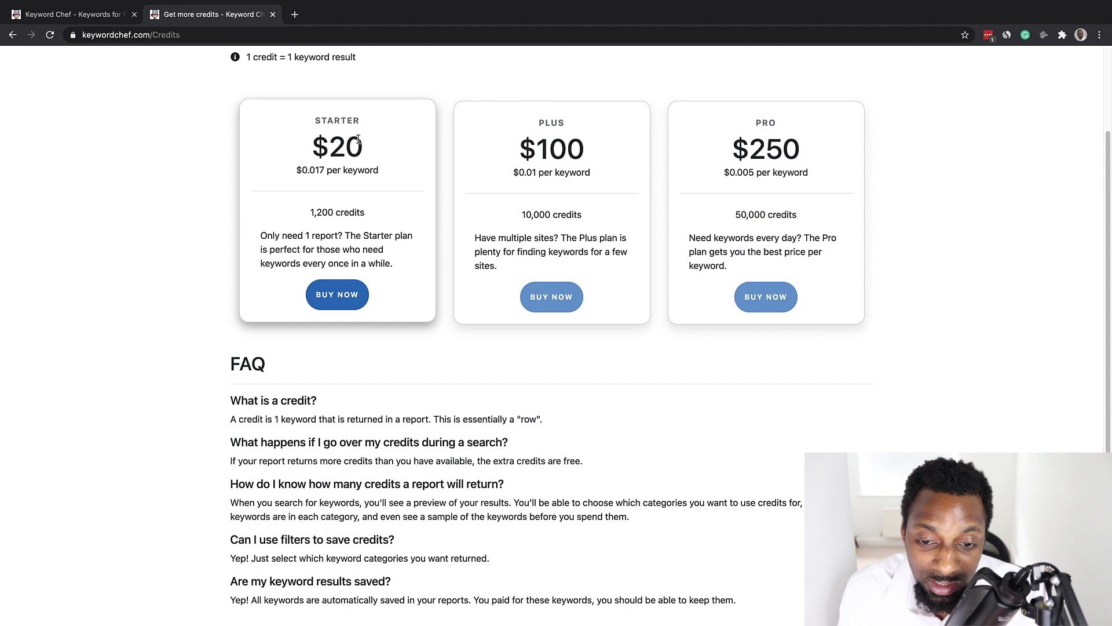
pyautogui.scroll(1, 363, 215)
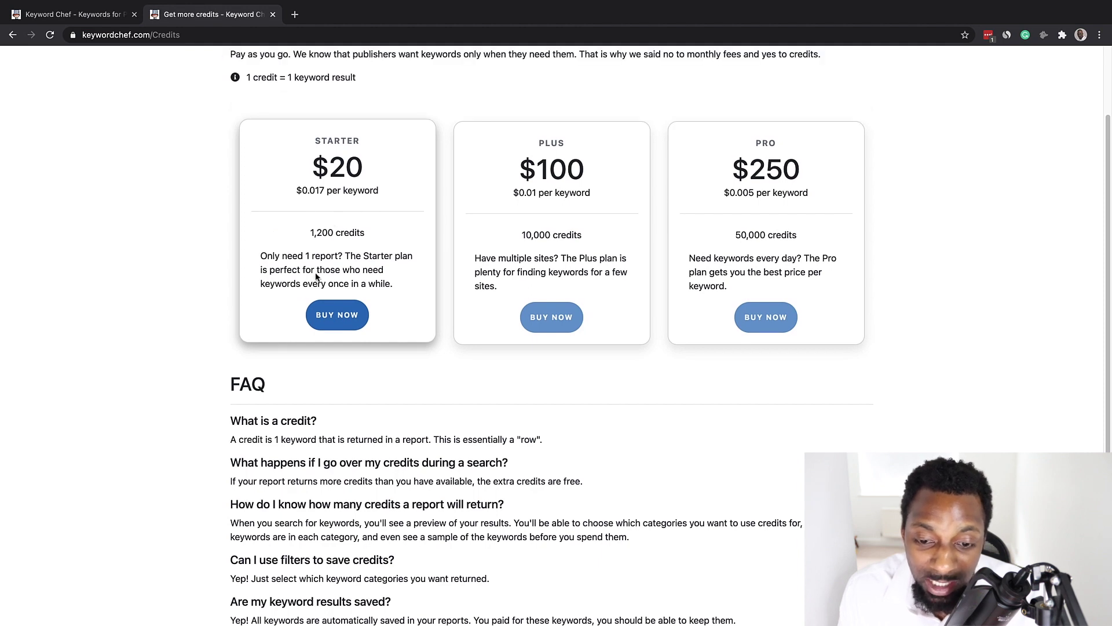
pyautogui.moveTo(289, 235); pyautogui.dragTo(395, 247)
pyautogui.scroll(3, 763, 114)
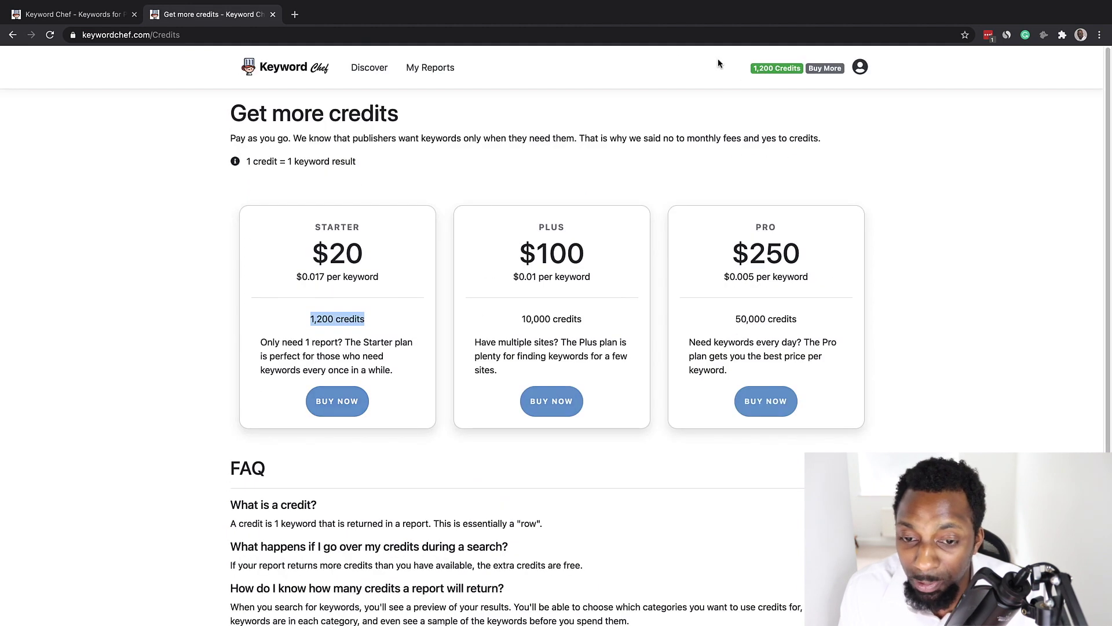
pyautogui.moveTo(518, 248); pyautogui.dragTo(621, 259)
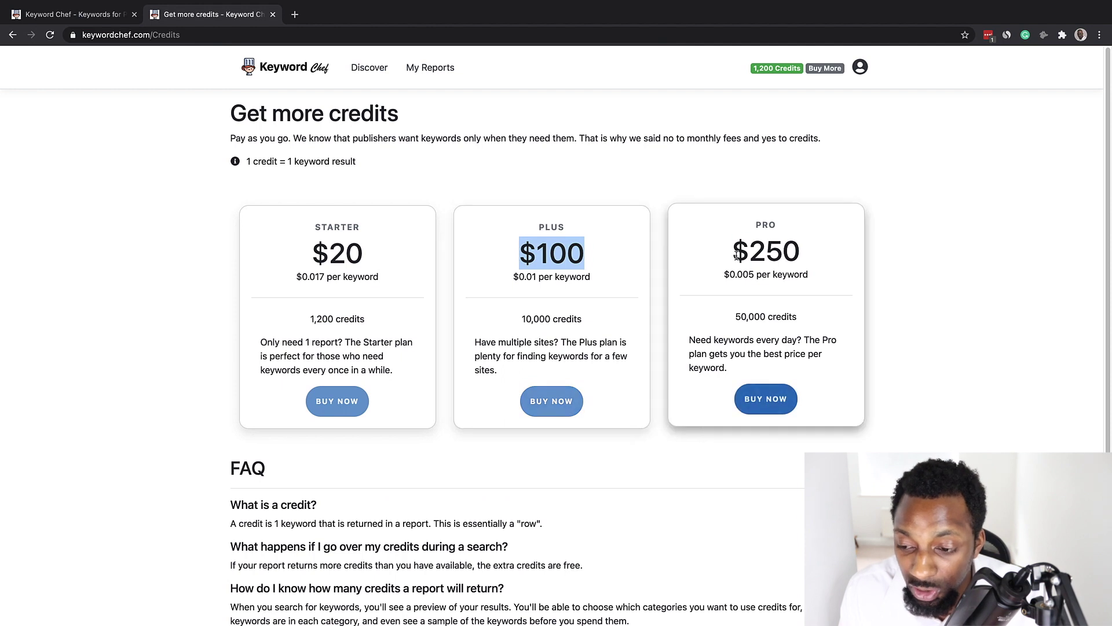
pyautogui.moveTo(729, 246); pyautogui.dragTo(804, 260)
pyautogui.moveTo(725, 305); pyautogui.dragTo(819, 303)
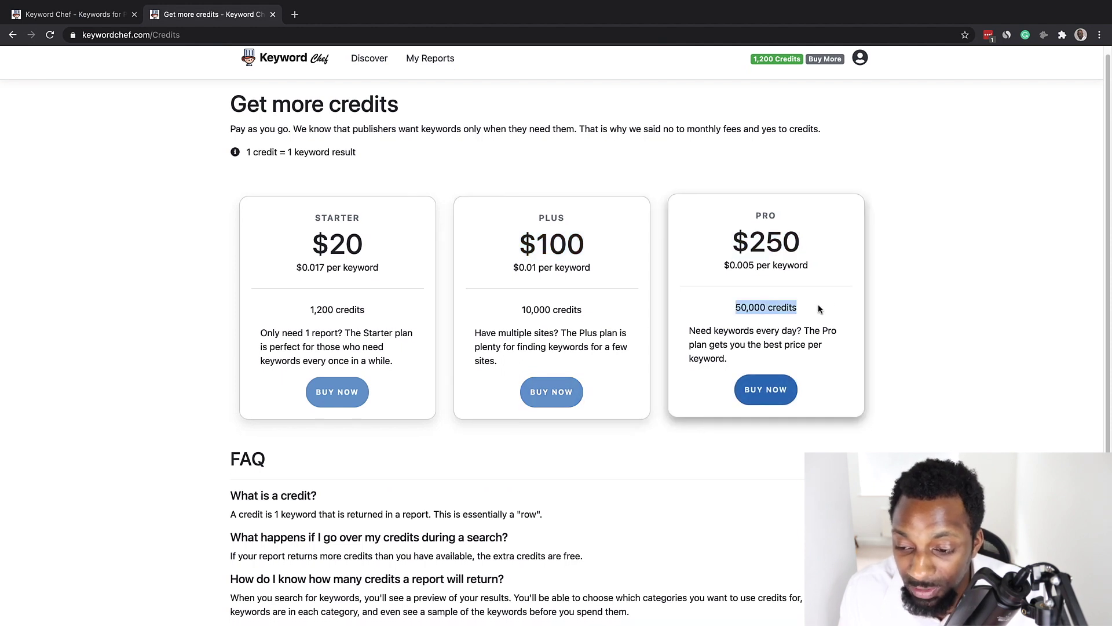
pyautogui.scroll(-1, 718, 292)
pyautogui.scroll(-2, 718, 291)
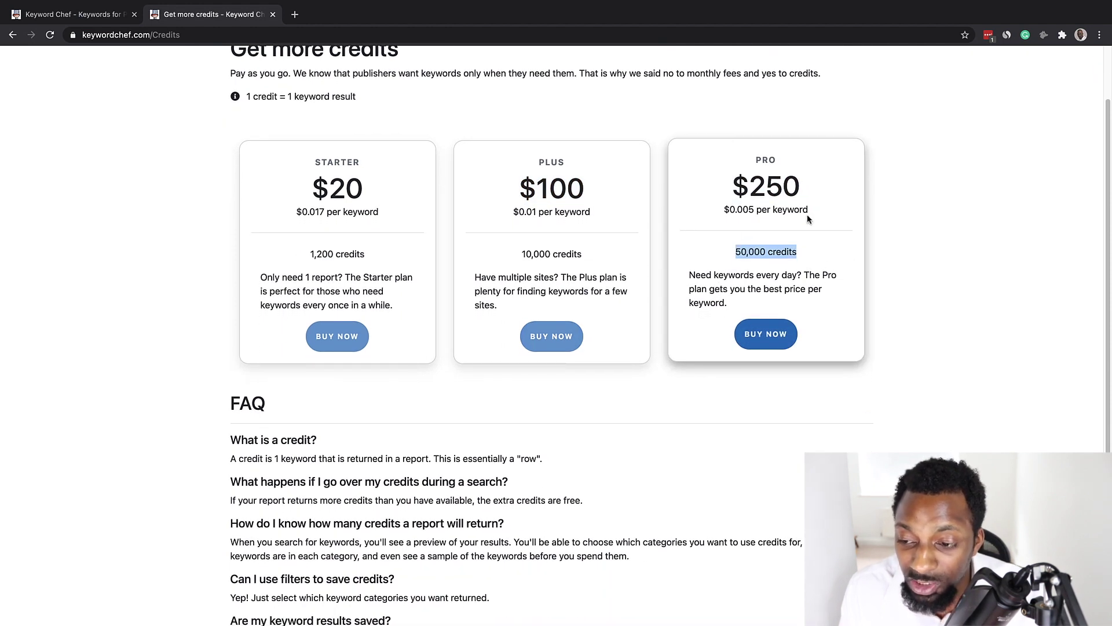
pyautogui.moveTo(730, 186); pyautogui.dragTo(806, 190)
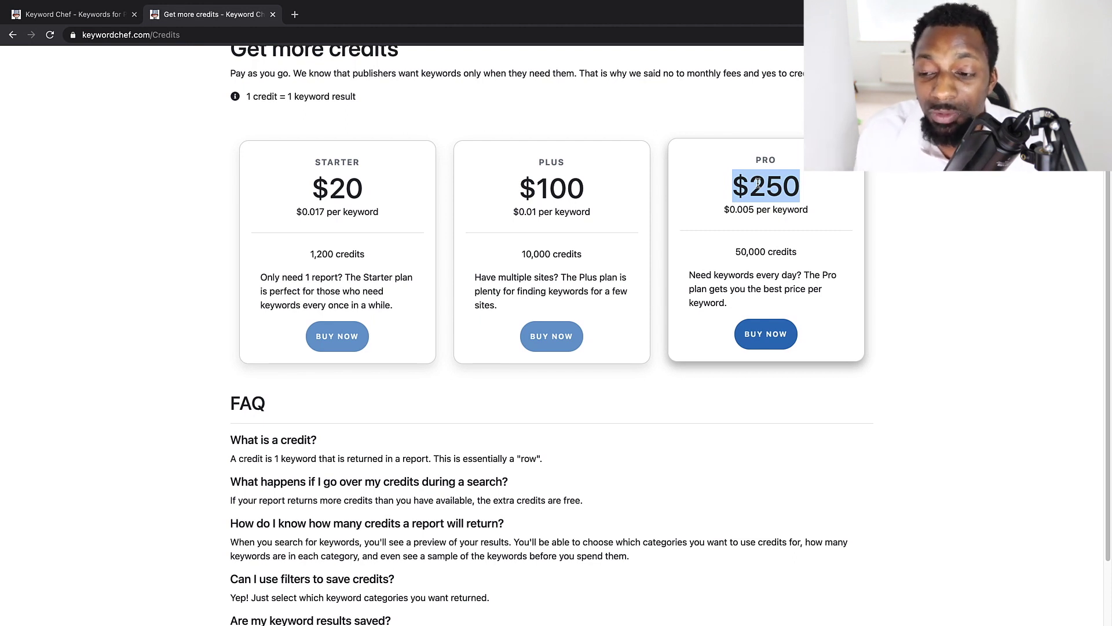
pyautogui.scroll(-3, 576, 278)
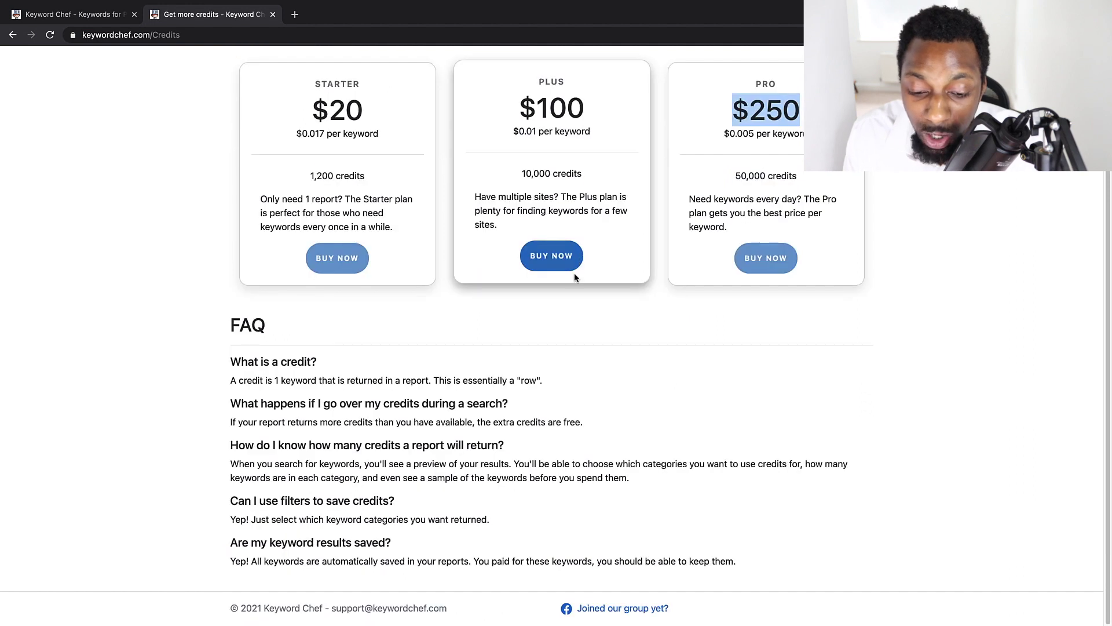
pyautogui.scroll(5, 381, 152)
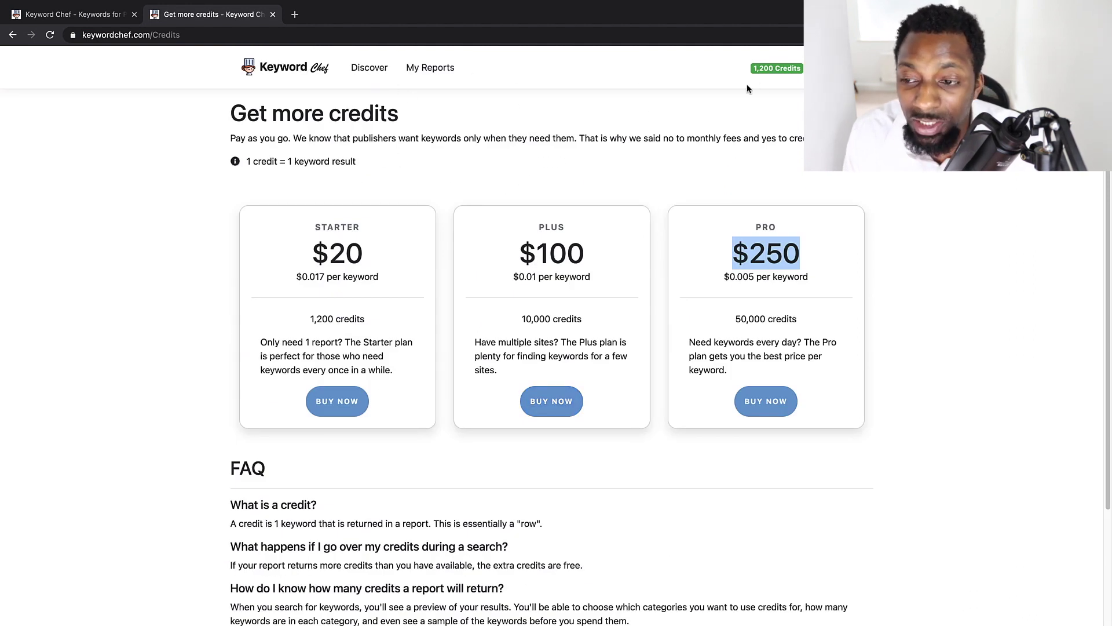
# Step: Open the saved 'cooking' report from My Reports and scroll through its 1085 keywords
pyautogui.click(412, 69)
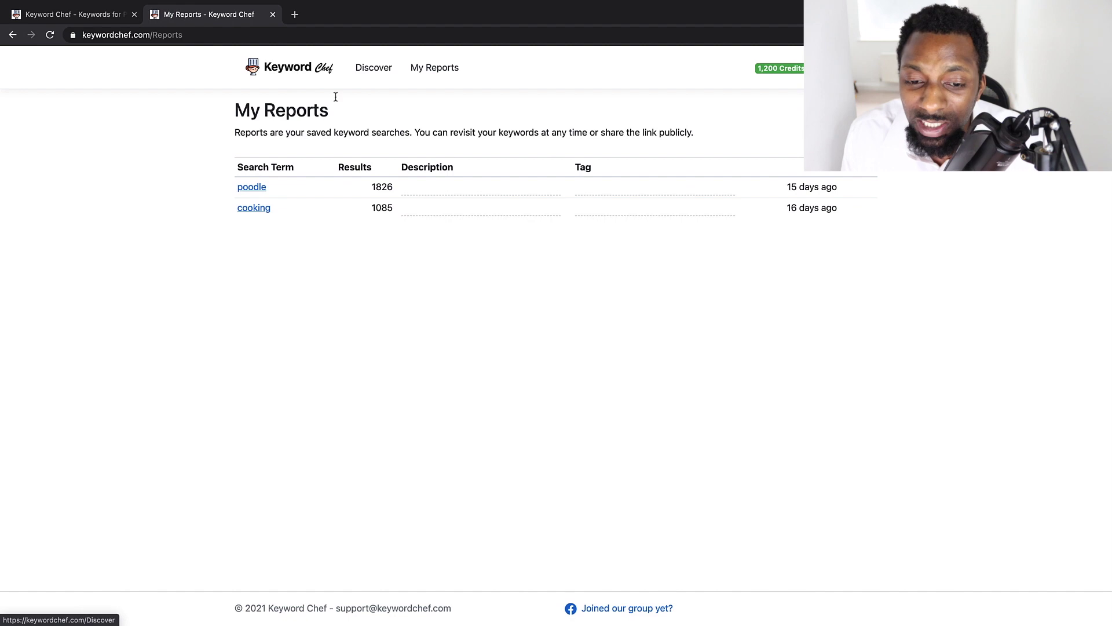
pyautogui.click(260, 209)
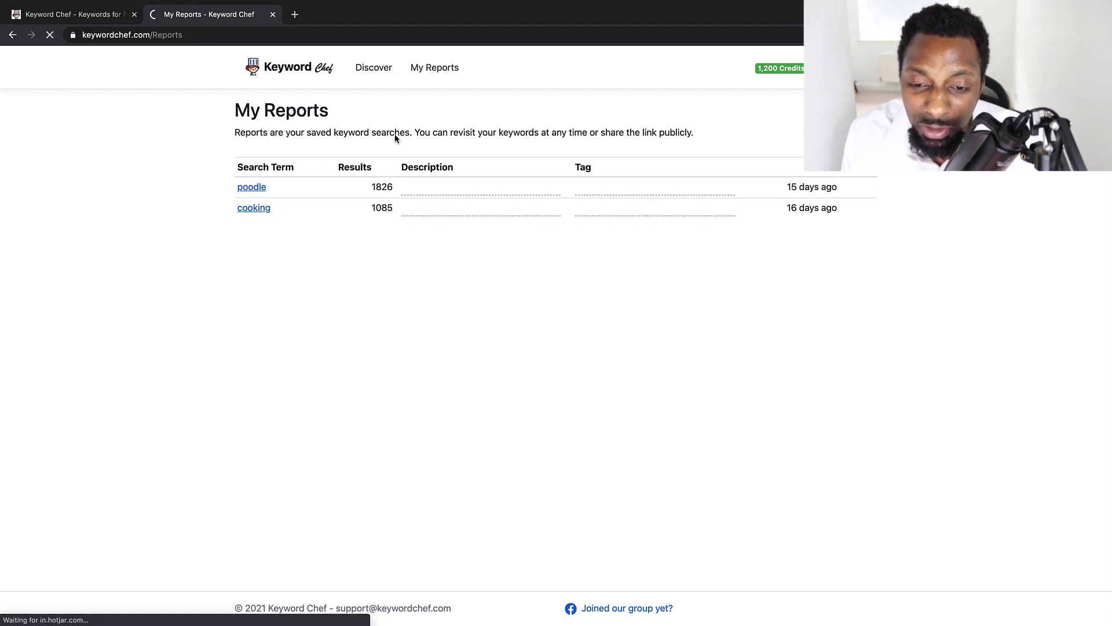
pyautogui.scroll(-2, 394, 280)
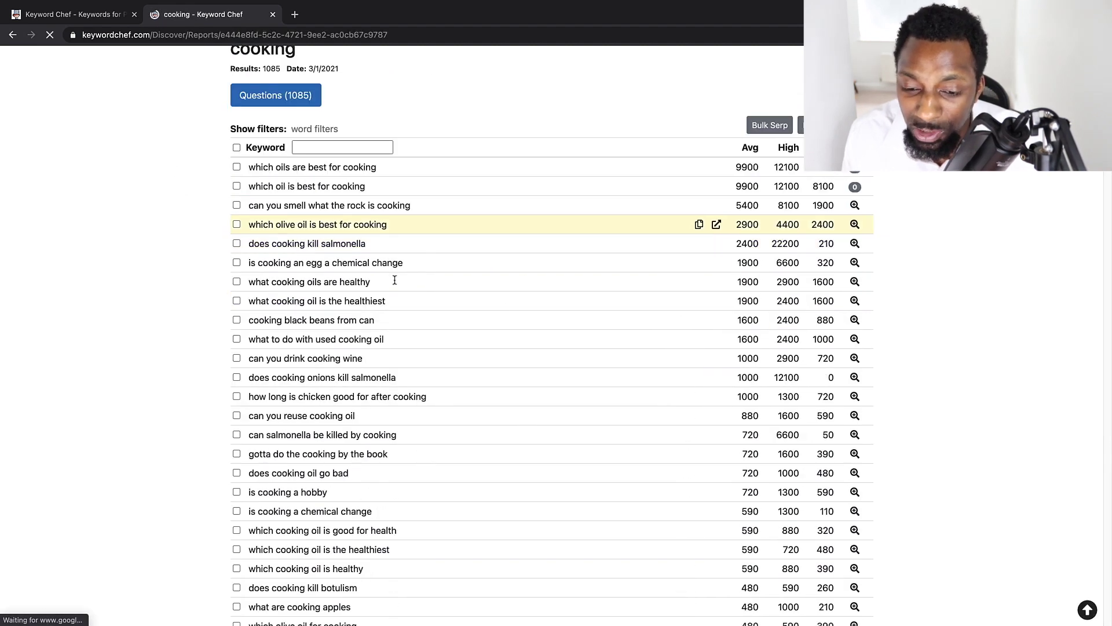
pyautogui.scroll(-4, 395, 281)
pyautogui.scroll(-1, 390, 276)
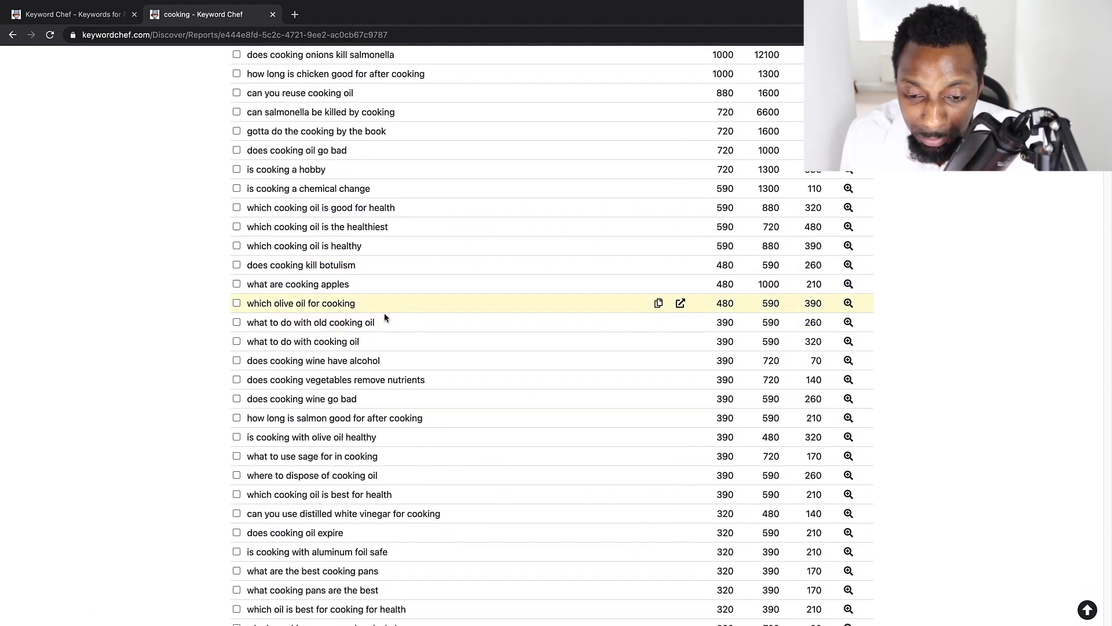
pyautogui.scroll(-5, 385, 318)
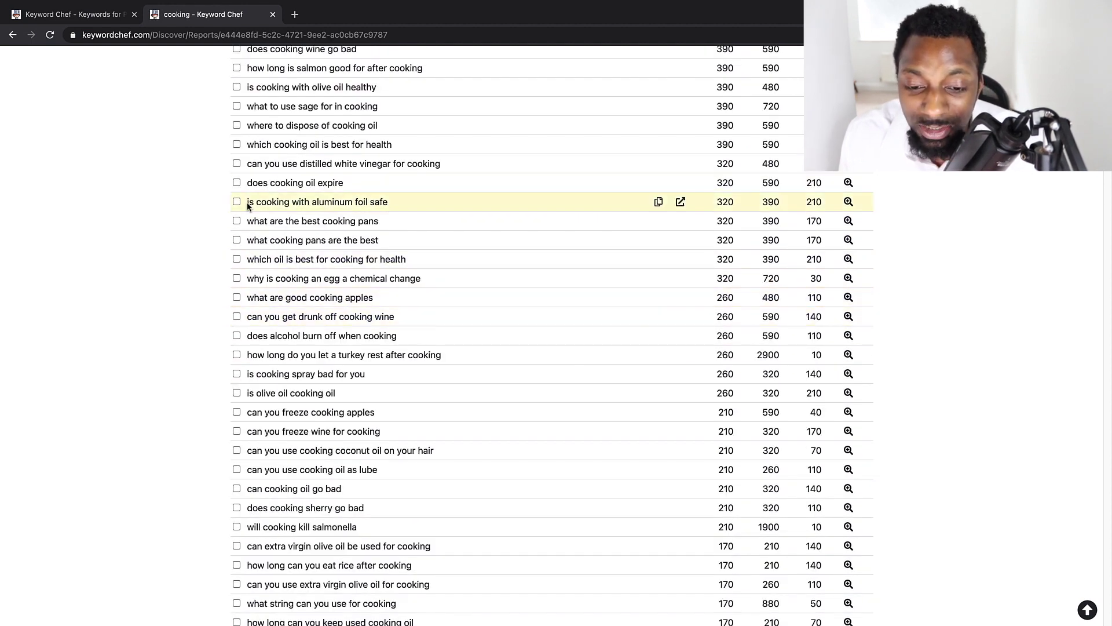
pyautogui.scroll(-3, 274, 313)
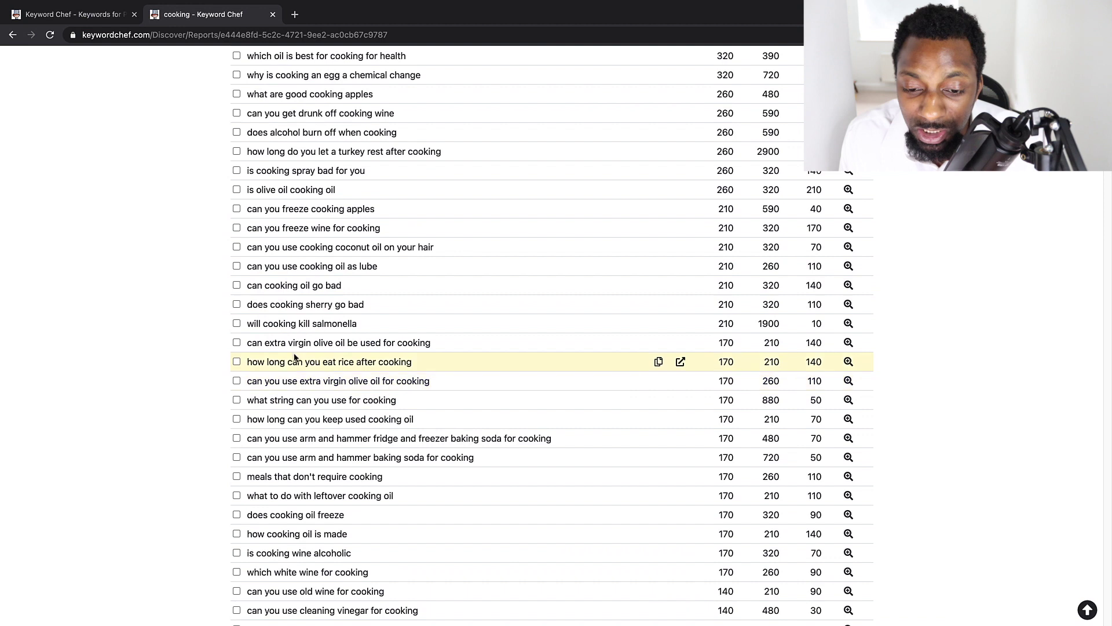
pyautogui.scroll(-8, 294, 358)
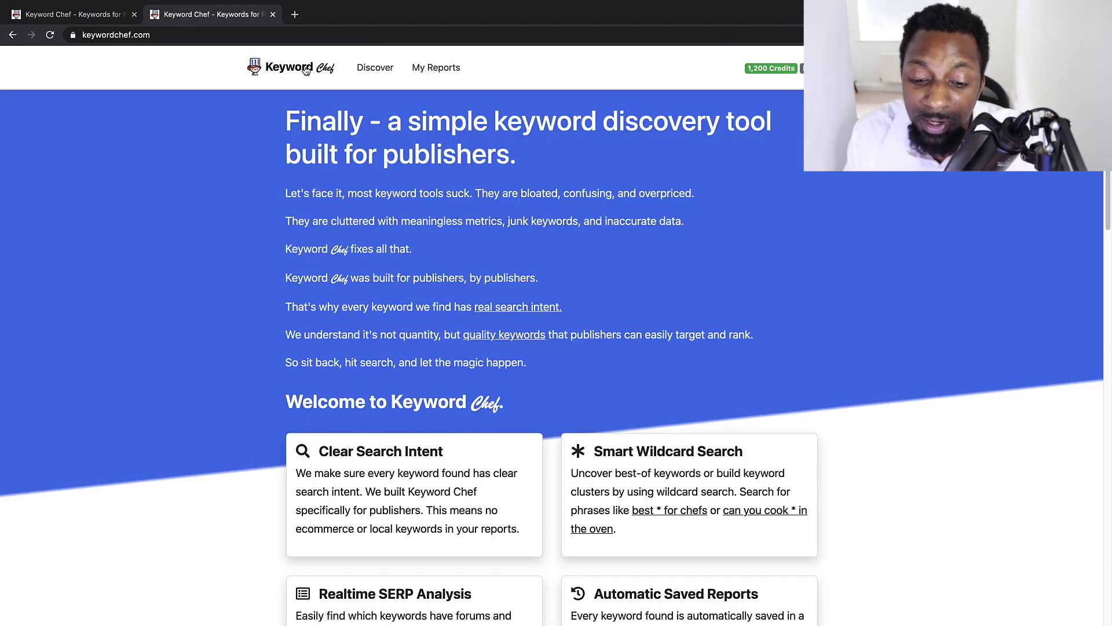
pyautogui.scroll(-15, 420, 235)
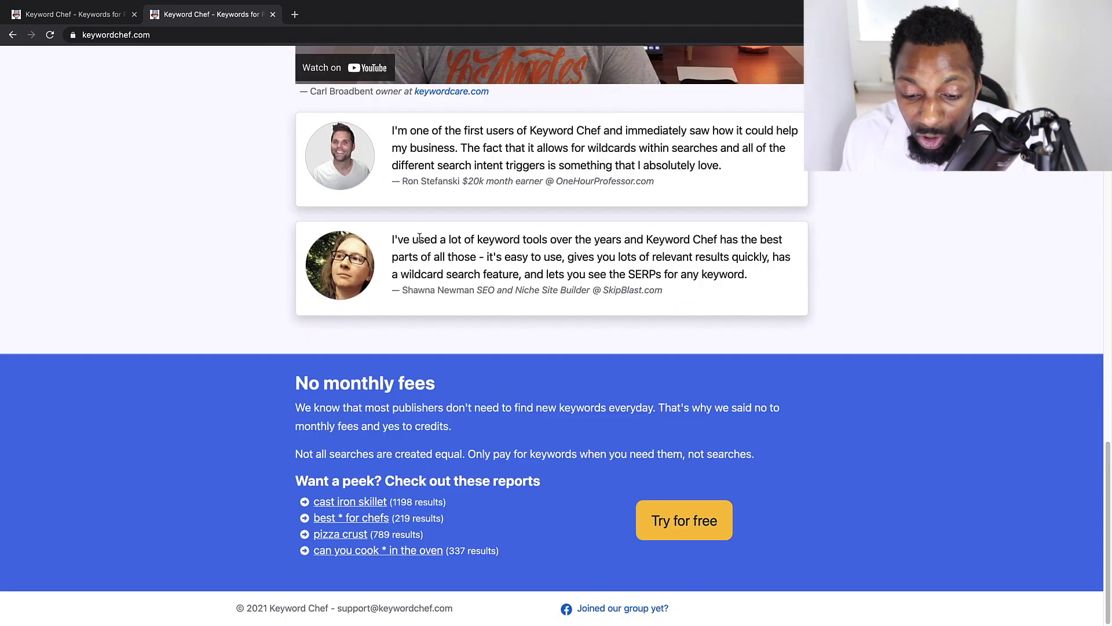
pyautogui.scroll(10, 419, 238)
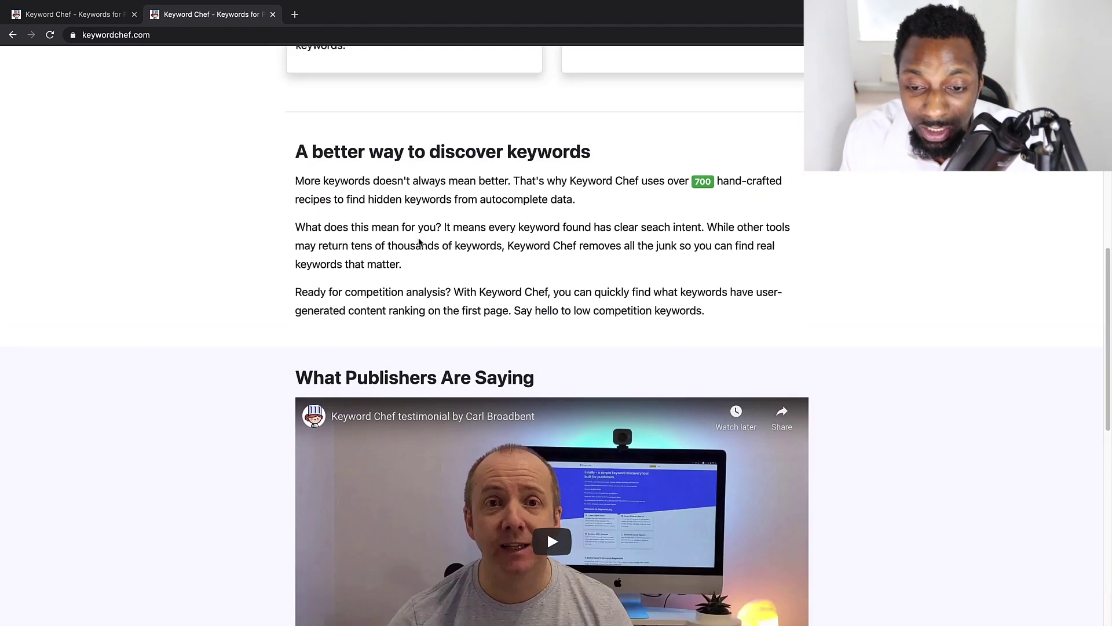
pyautogui.scroll(6, 420, 242)
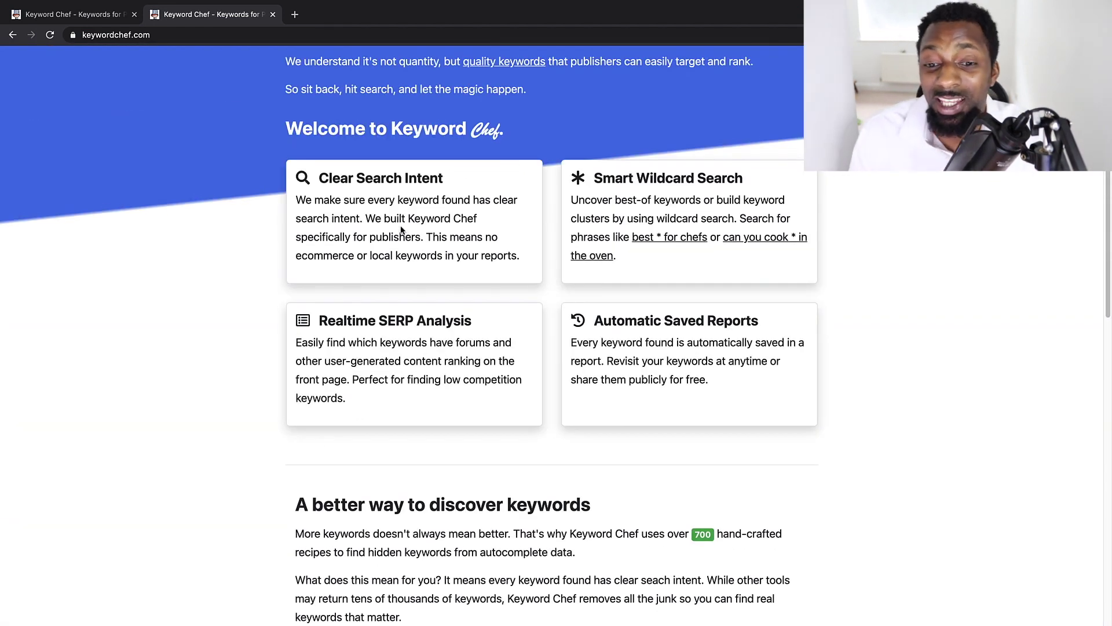
pyautogui.scroll(-8, 401, 230)
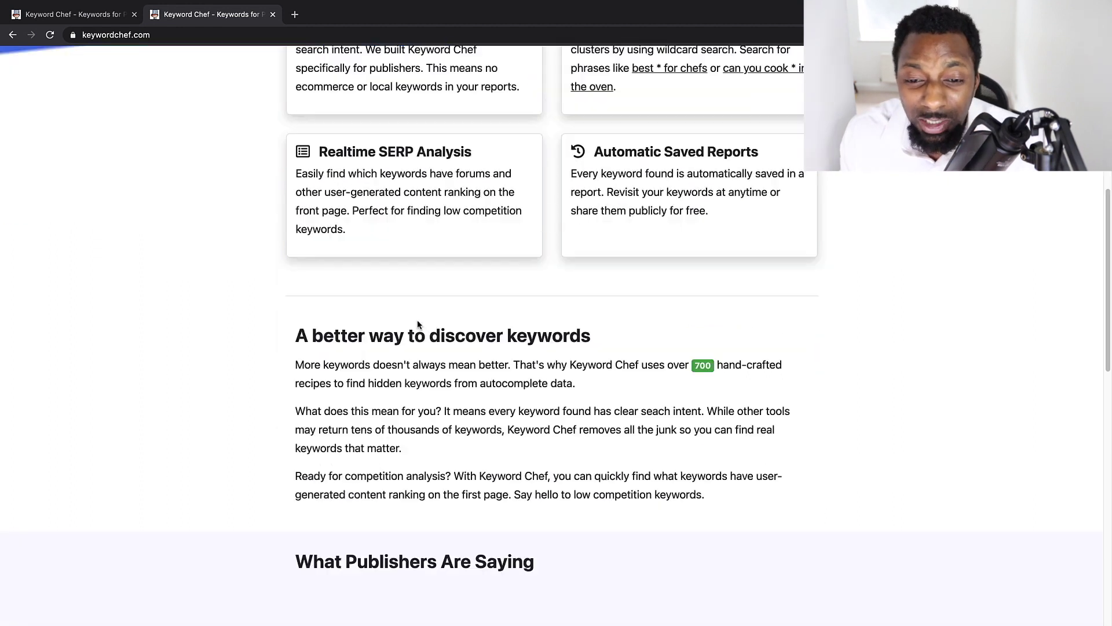
pyautogui.scroll(15, 418, 337)
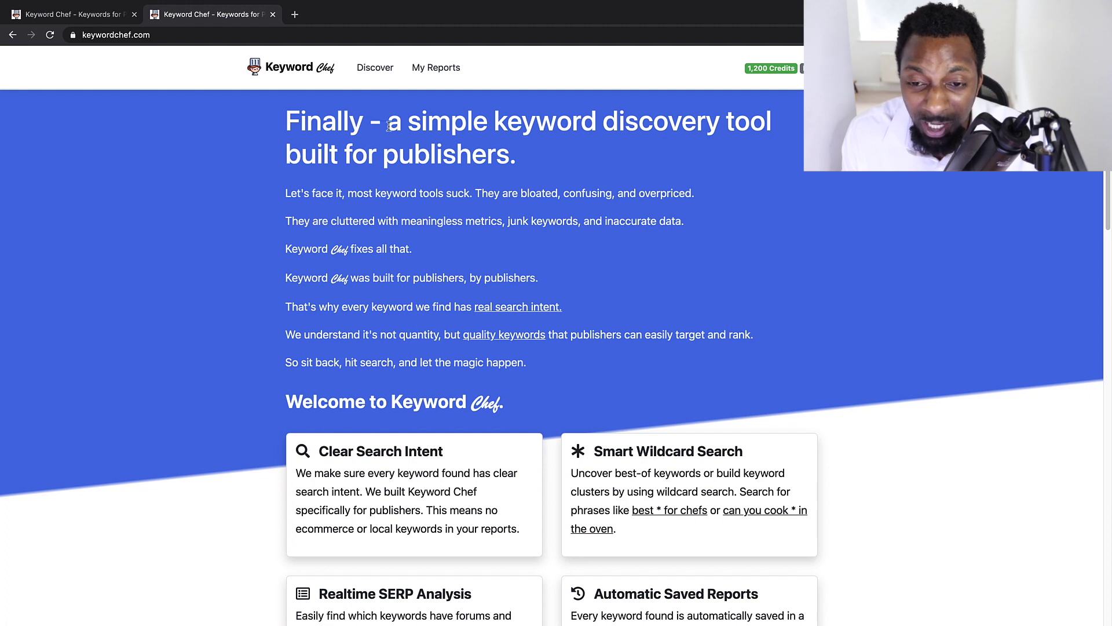
# Step: Go to Discover, view the search tips, and enter 'leadpages' as the search keyword
pyautogui.click(375, 68)
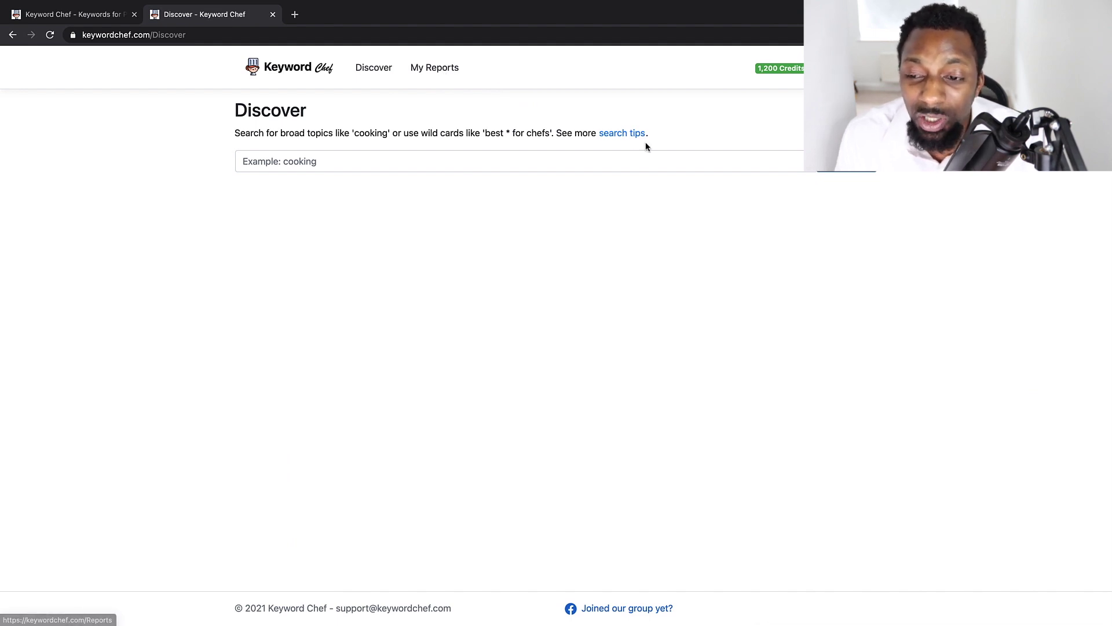
pyautogui.click(625, 133)
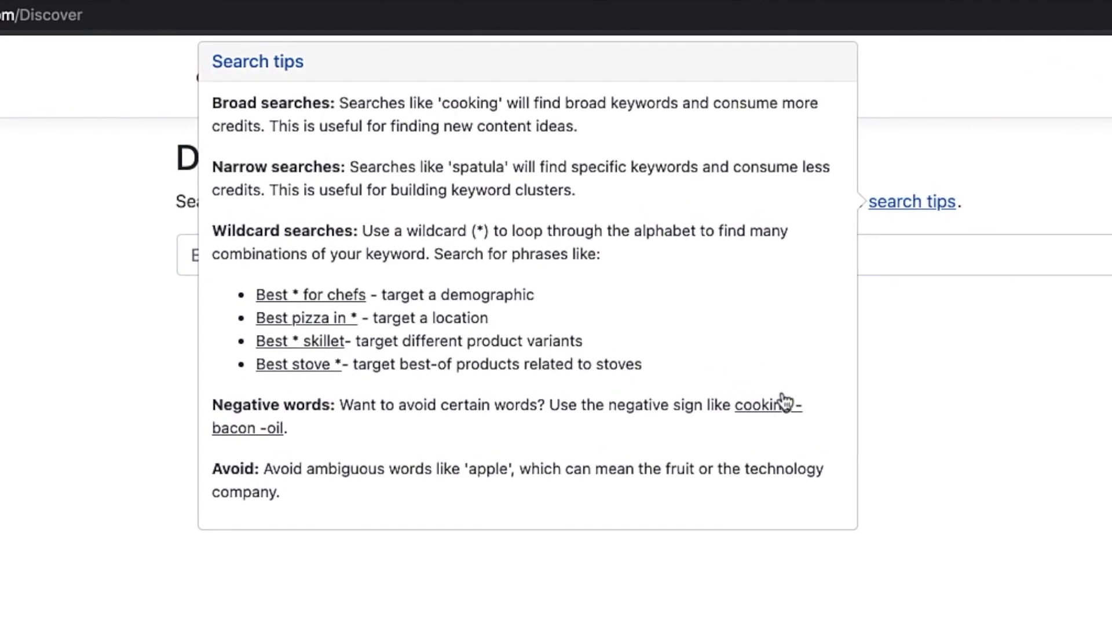
pyautogui.click(400, 256)
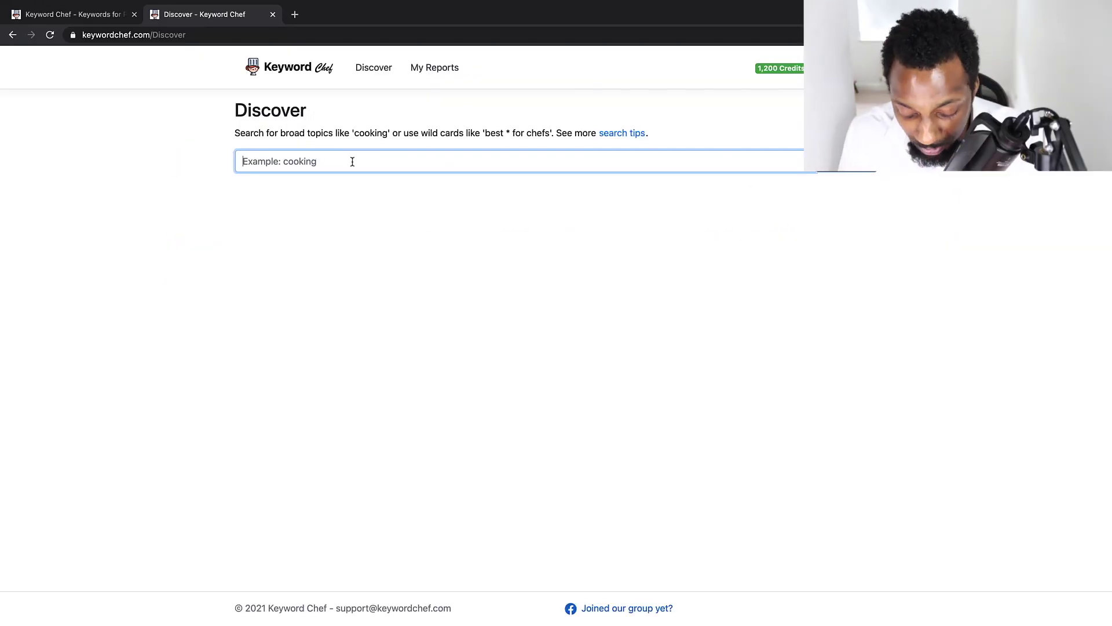
pyautogui.write('leadpages')
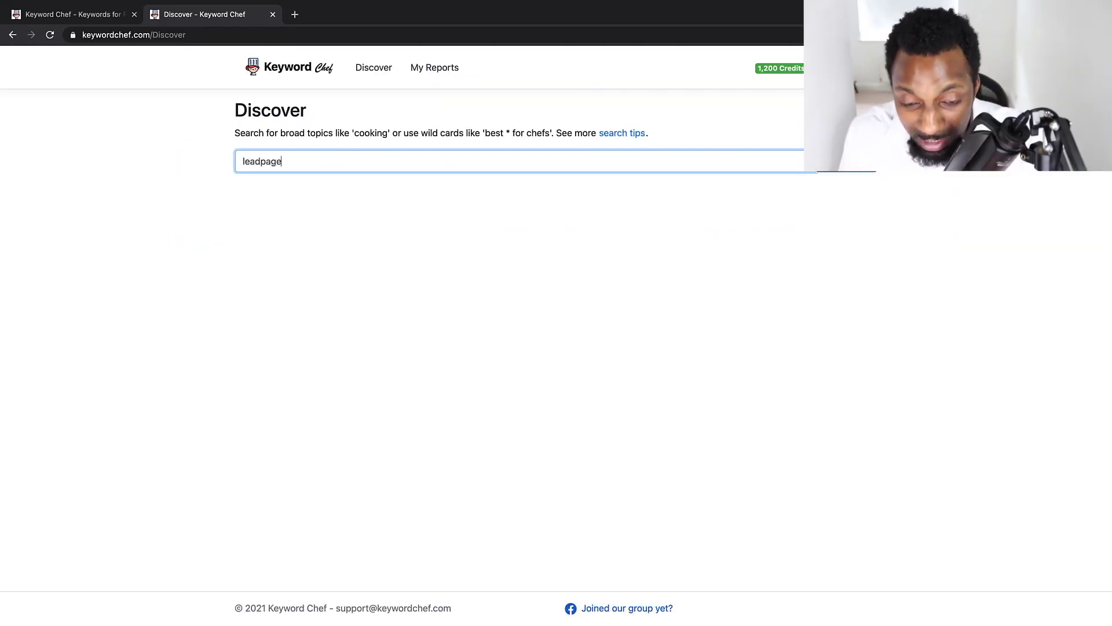
pyautogui.click(872, 173)
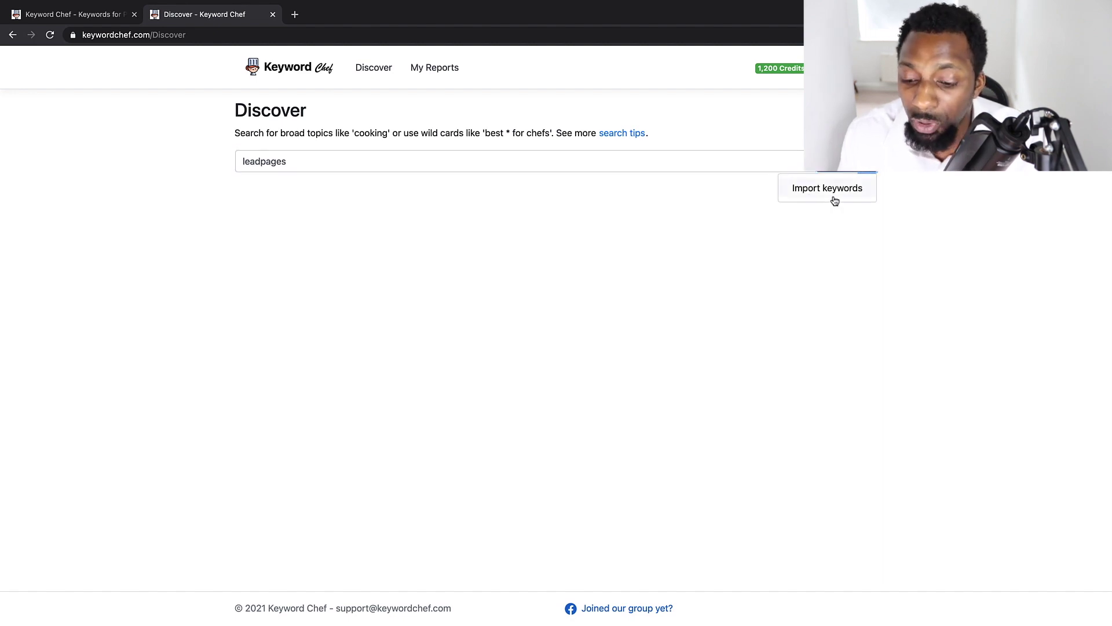
# Step: Run the leadpages search and highlight two sample keywords in the category preview
pyautogui.click(839, 161)
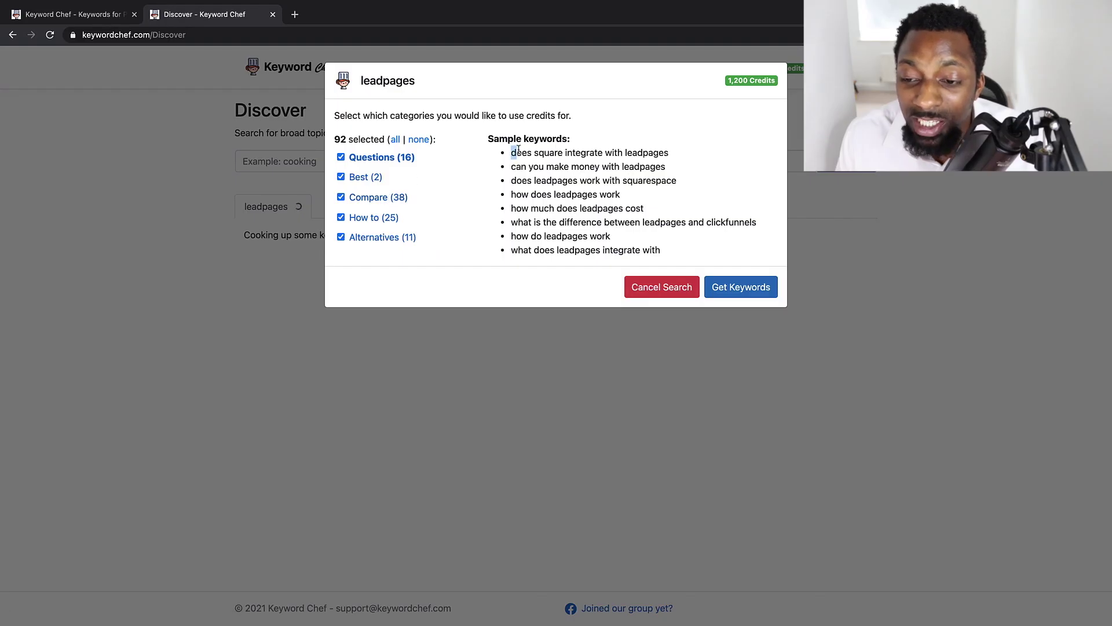
pyautogui.moveTo(518, 149); pyautogui.dragTo(666, 150)
pyautogui.moveTo(509, 167); pyautogui.dragTo(665, 167)
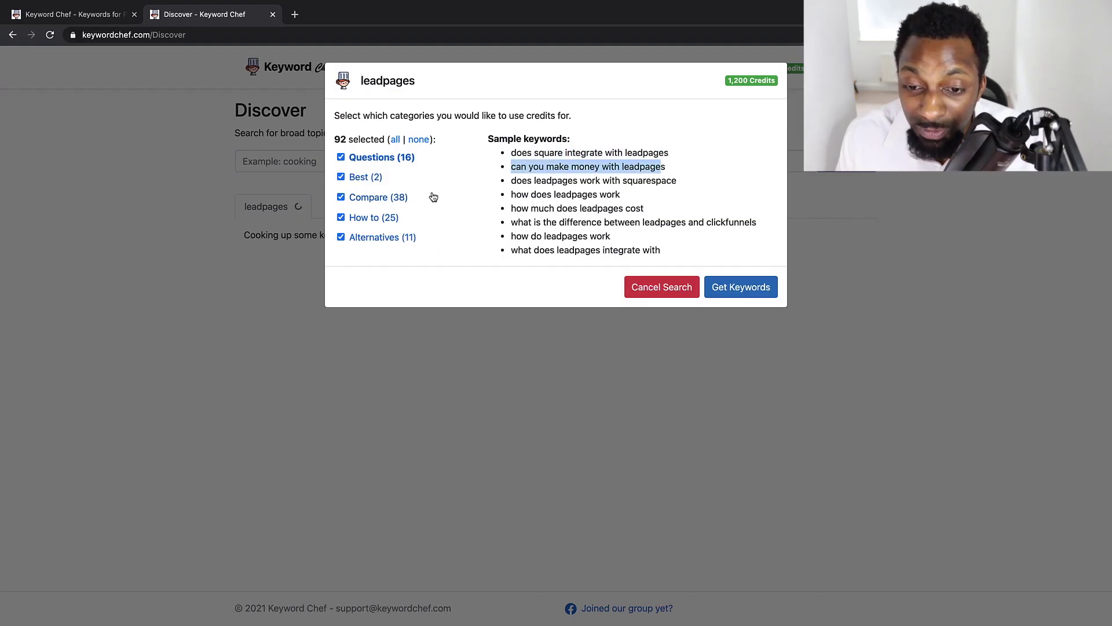
# Step: Preview and highlight sample keywords for the Best, Compare, How to and Alternatives categories
pyautogui.click(367, 185)
pyautogui.moveTo(512, 150)
pyautogui.mouseDown()
pyautogui.moveTo(631, 166)
pyautogui.moveTo(510, 146)
pyautogui.mouseUp()
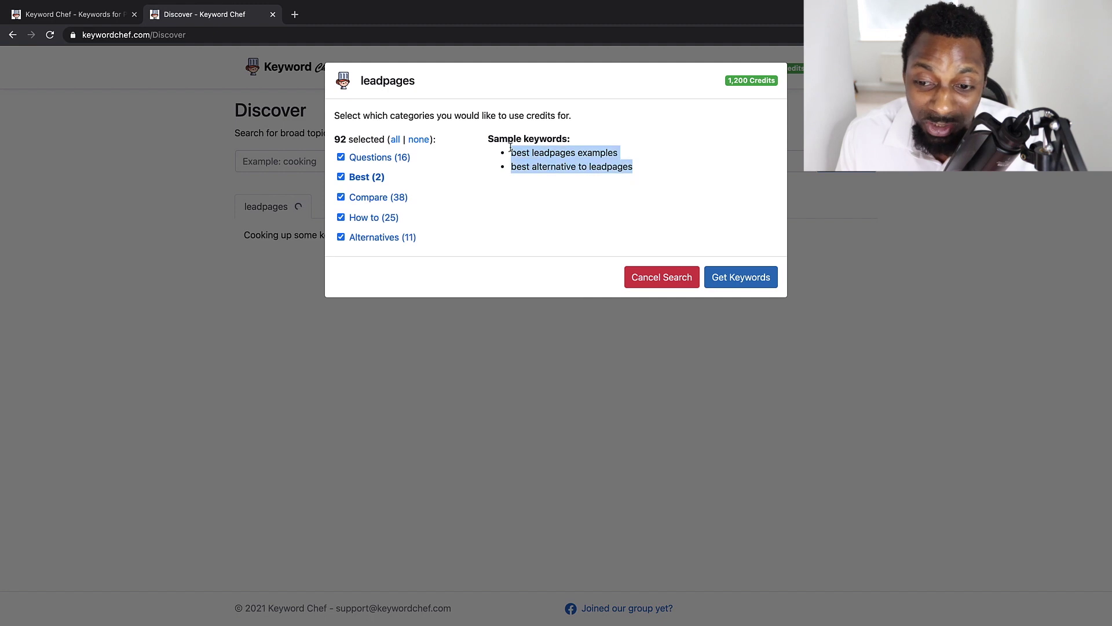
pyautogui.click(377, 197)
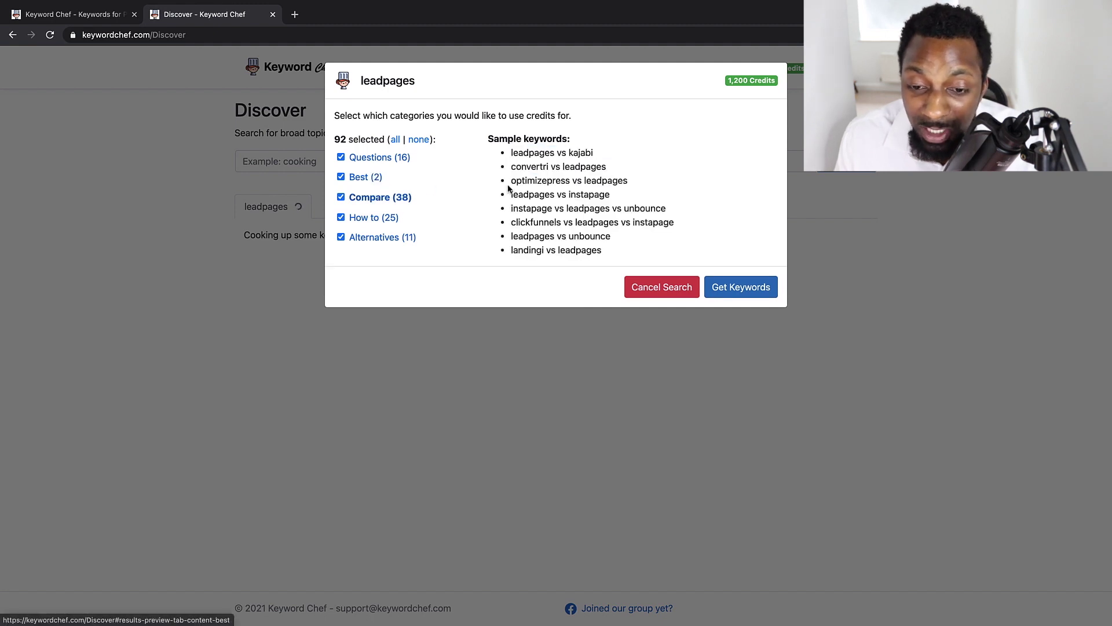
pyautogui.moveTo(512, 151); pyautogui.dragTo(617, 205)
pyautogui.click(608, 189)
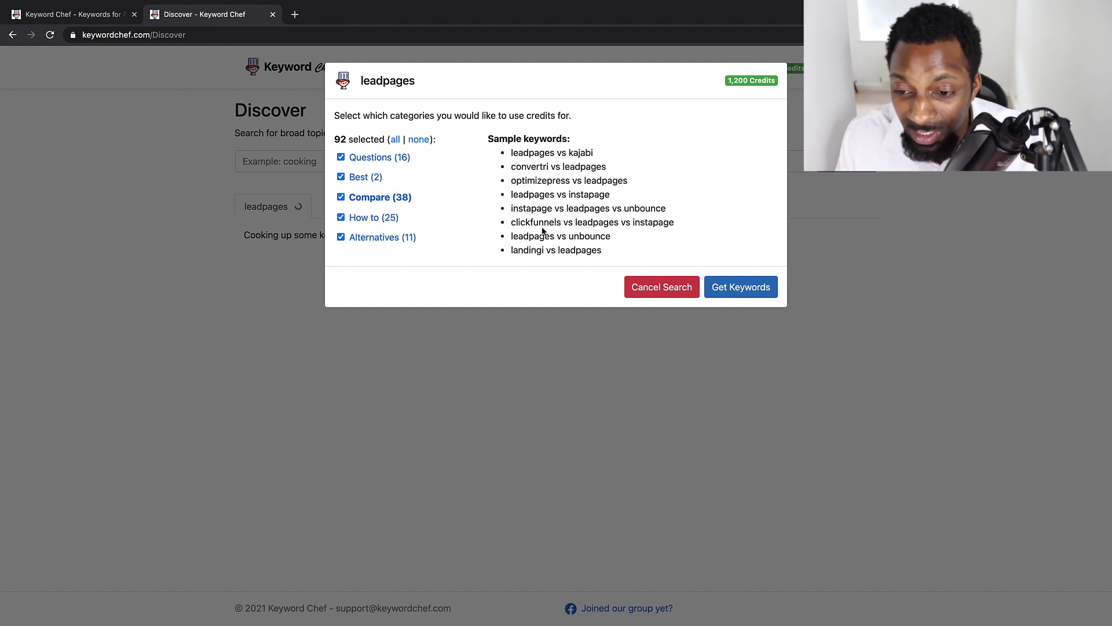
pyautogui.click(374, 217)
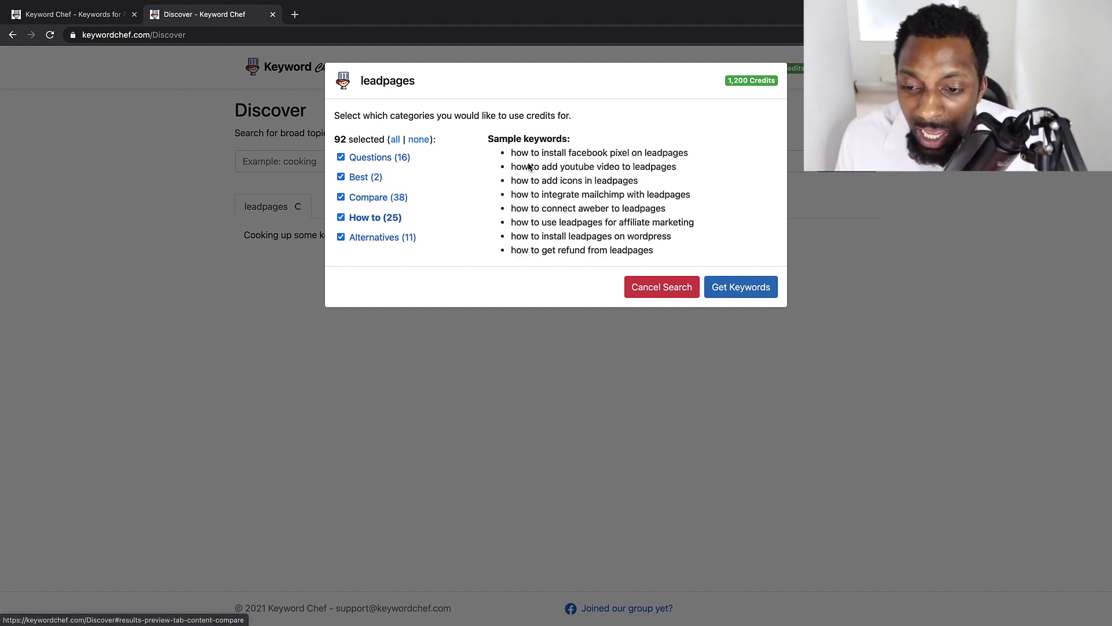
pyautogui.moveTo(511, 152); pyautogui.dragTo(672, 251)
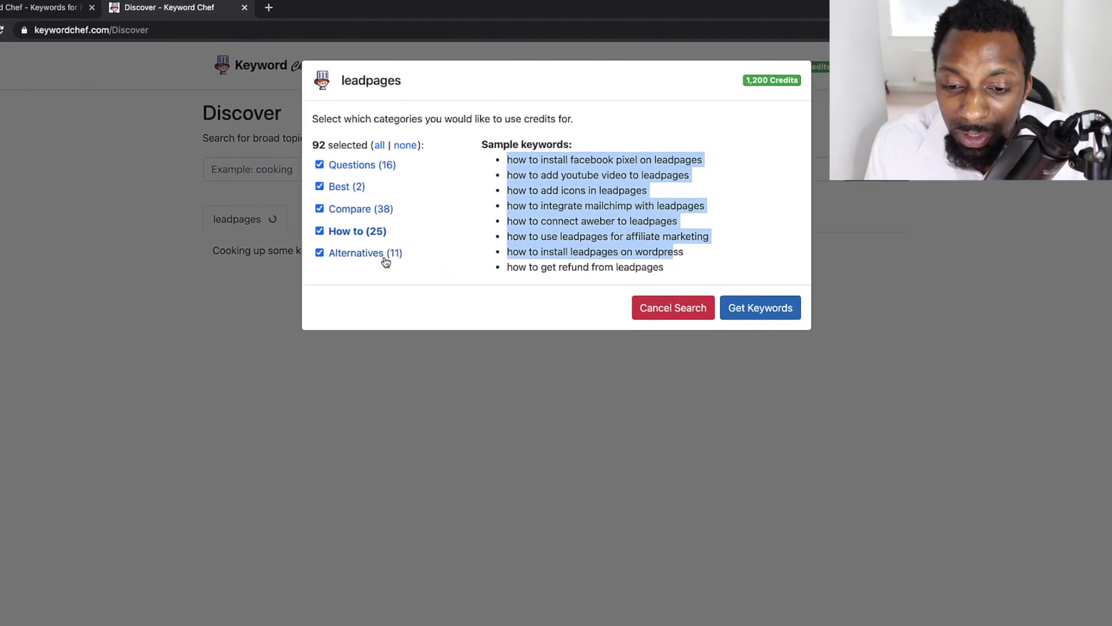
pyautogui.click(380, 241)
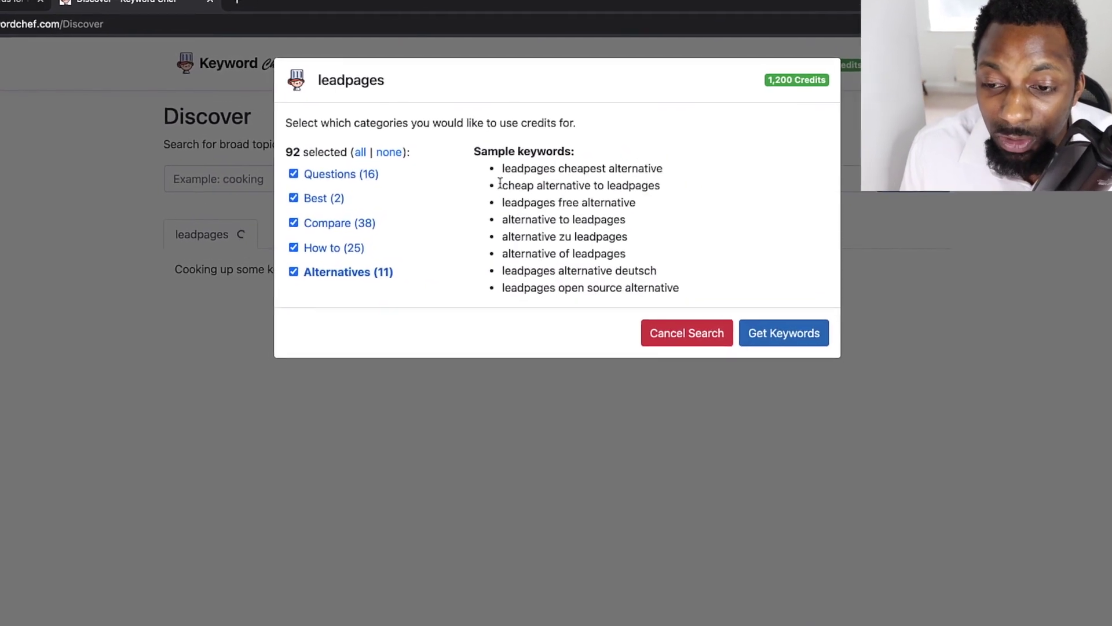
pyautogui.moveTo(499, 183); pyautogui.dragTo(609, 201)
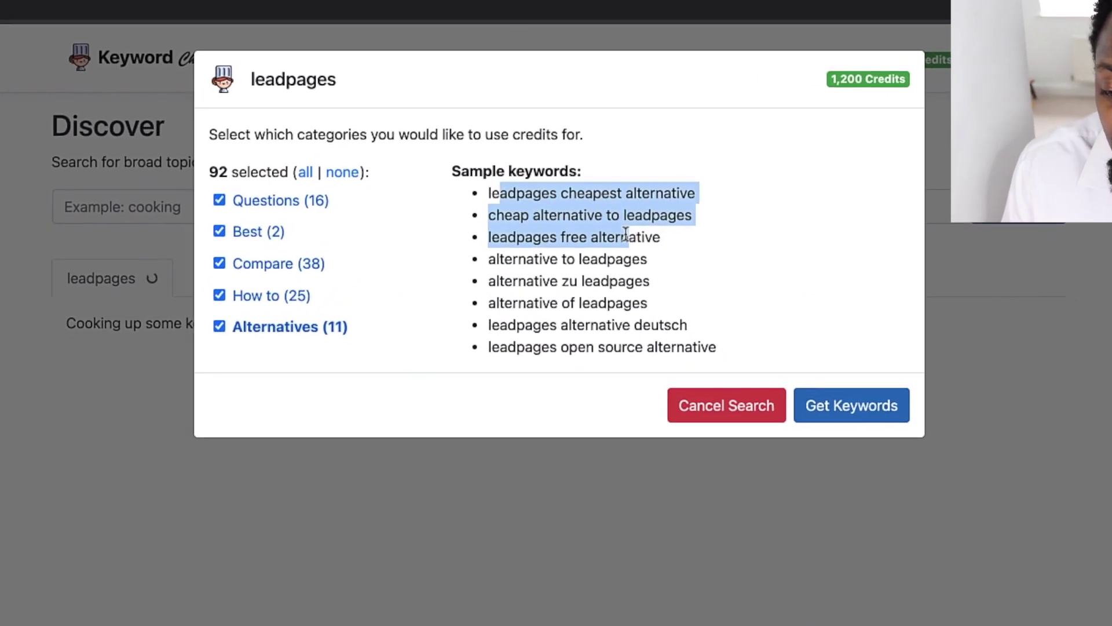
pyautogui.moveTo(503, 236); pyautogui.dragTo(626, 259)
pyautogui.click(564, 274)
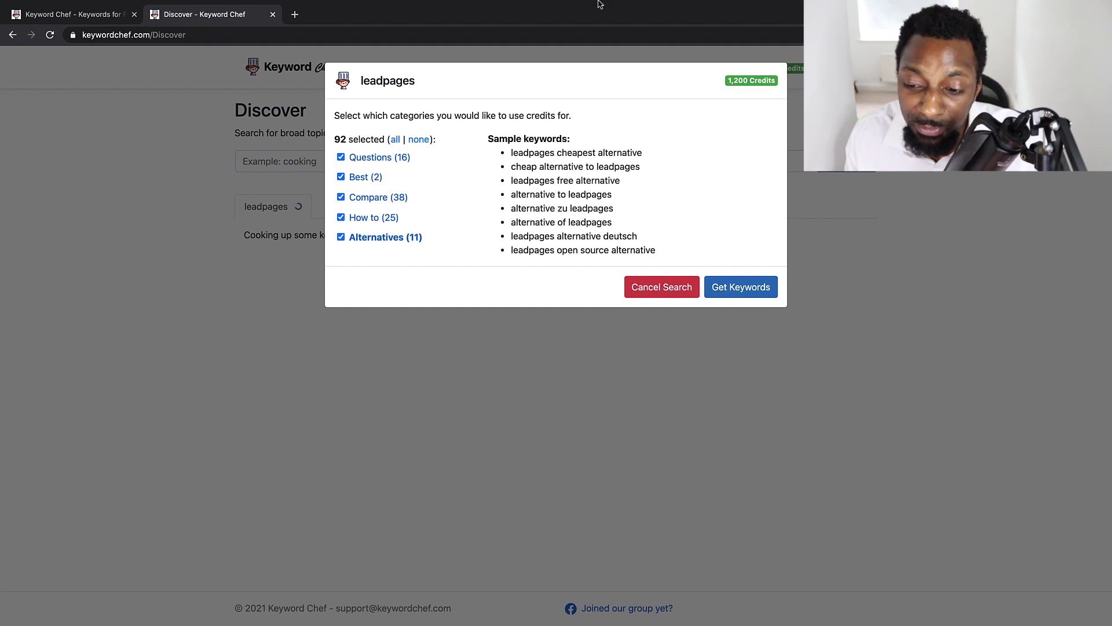
# Step: Fetch keywords for all 92 selected keywords and highlight the top question's high search volume
pyautogui.click(734, 290)
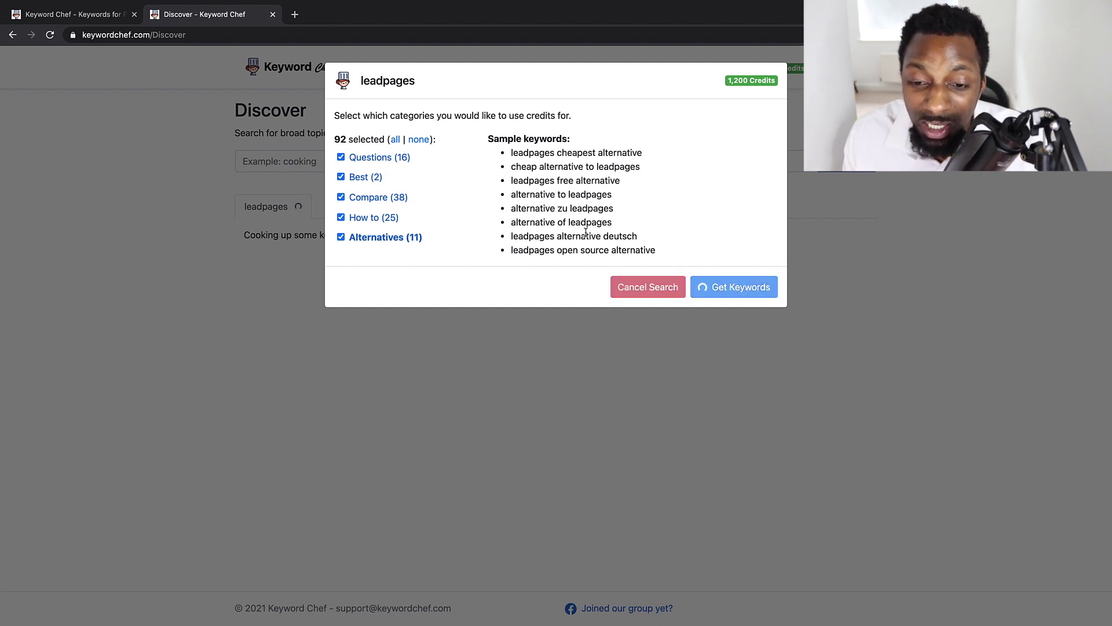
pyautogui.scroll(-1, 293, 243)
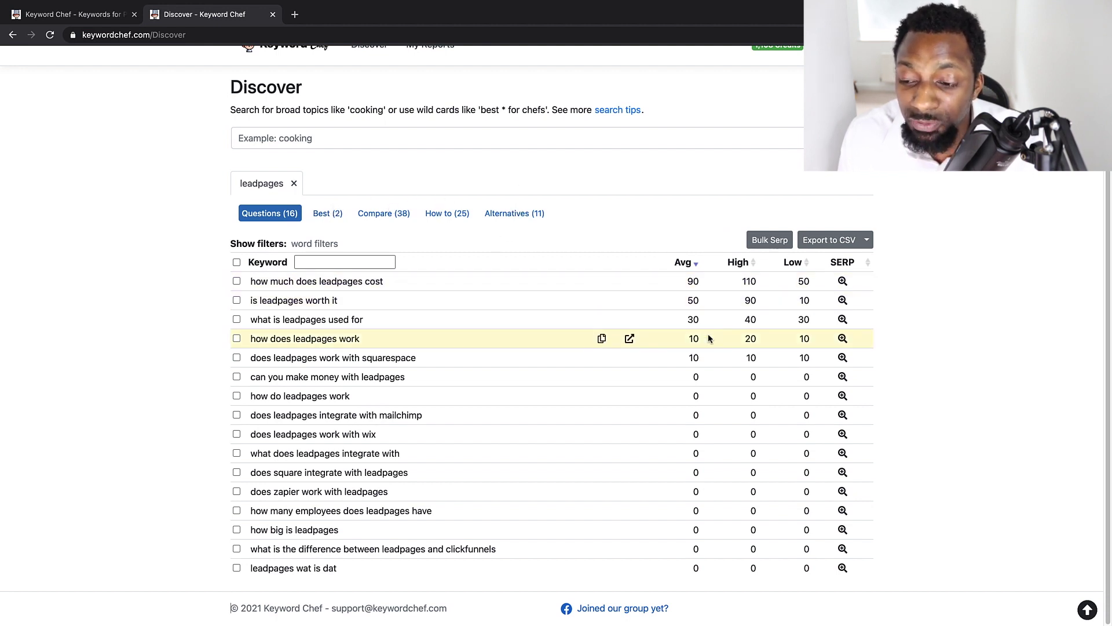
pyautogui.moveTo(748, 283); pyautogui.dragTo(811, 284)
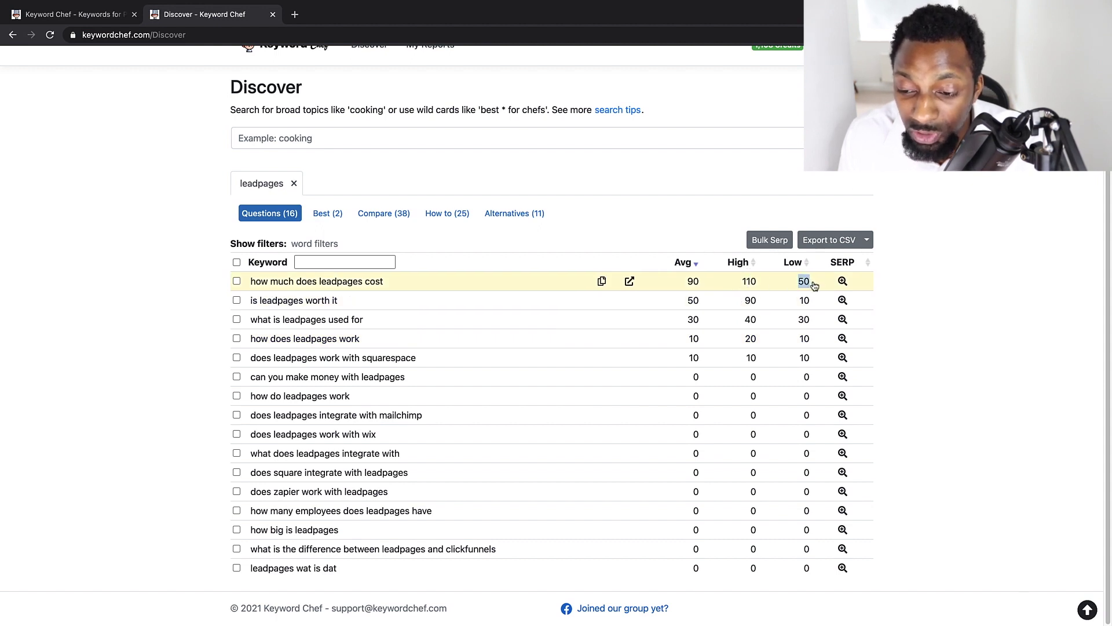
pyautogui.click(629, 282)
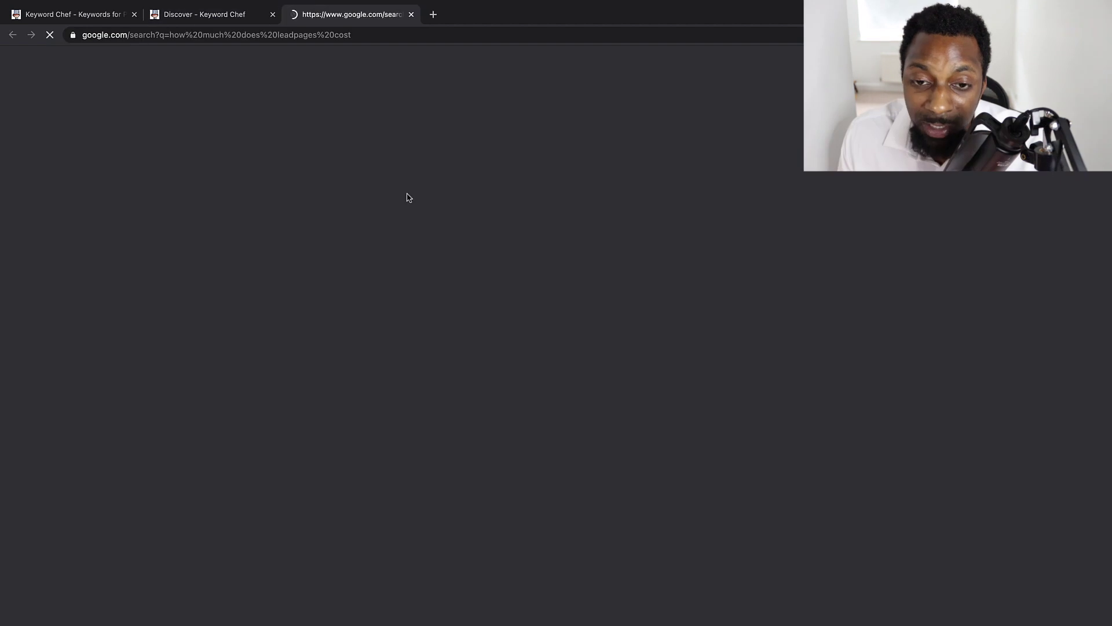
pyautogui.click(235, 21)
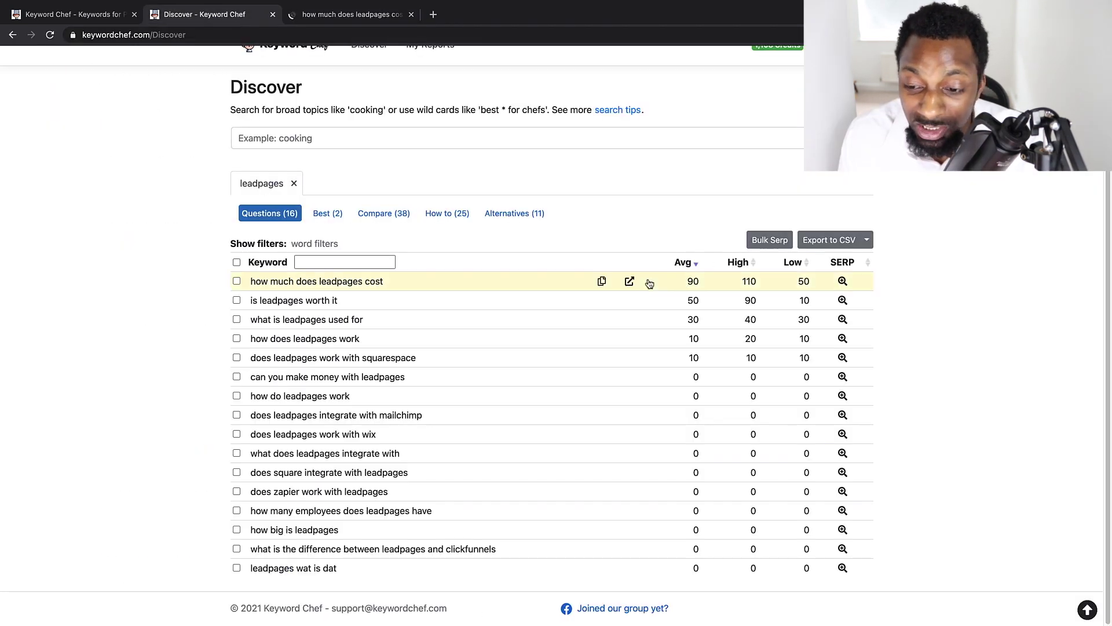
pyautogui.click(355, 18)
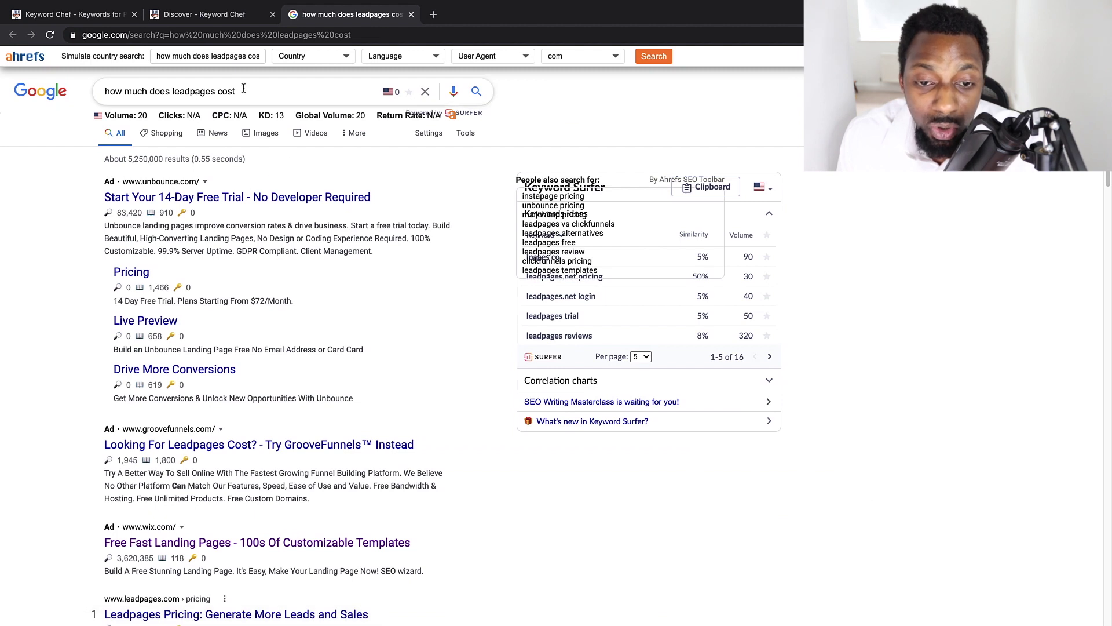
pyautogui.moveTo(245, 93); pyautogui.dragTo(56, 79)
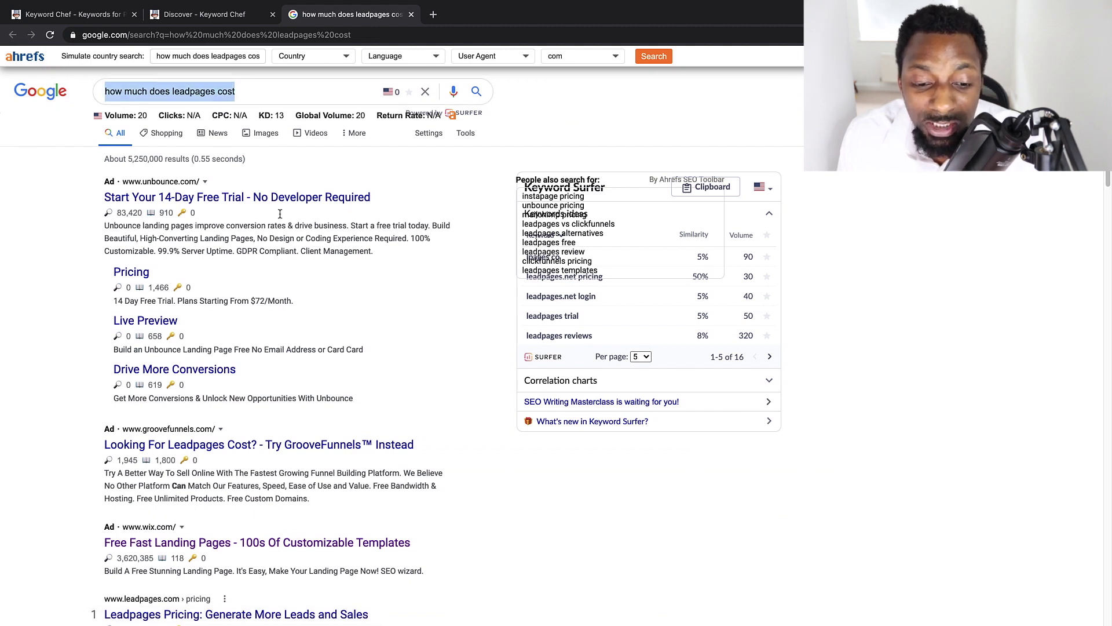
pyautogui.scroll(-1, 280, 229)
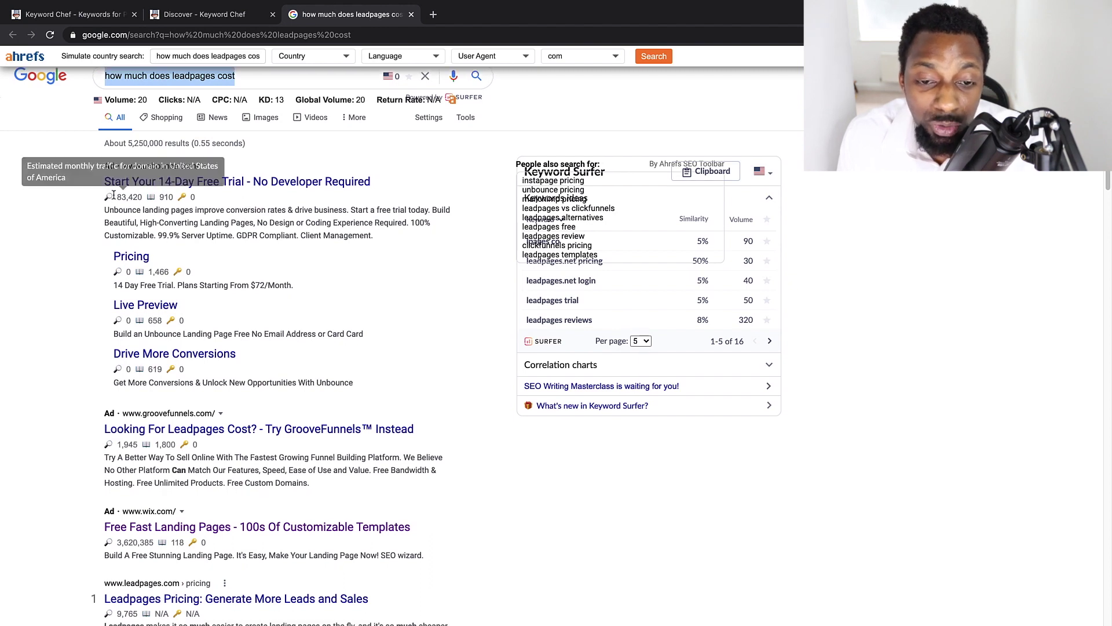
pyautogui.scroll(-2, 173, 237)
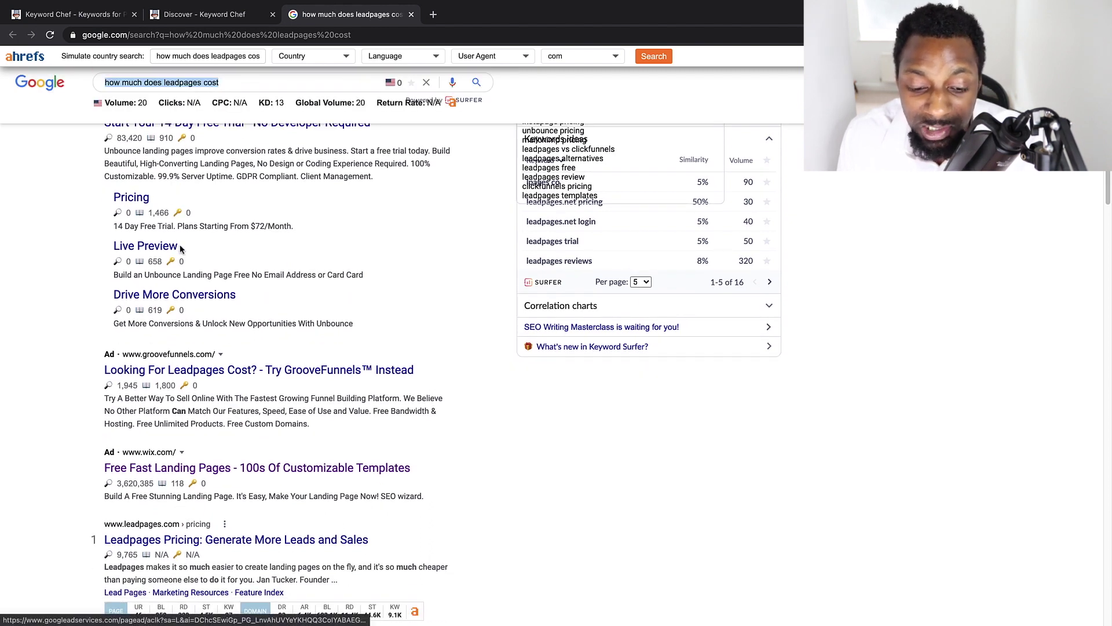
pyautogui.scroll(-1, 180, 245)
pyautogui.scroll(-4, 198, 226)
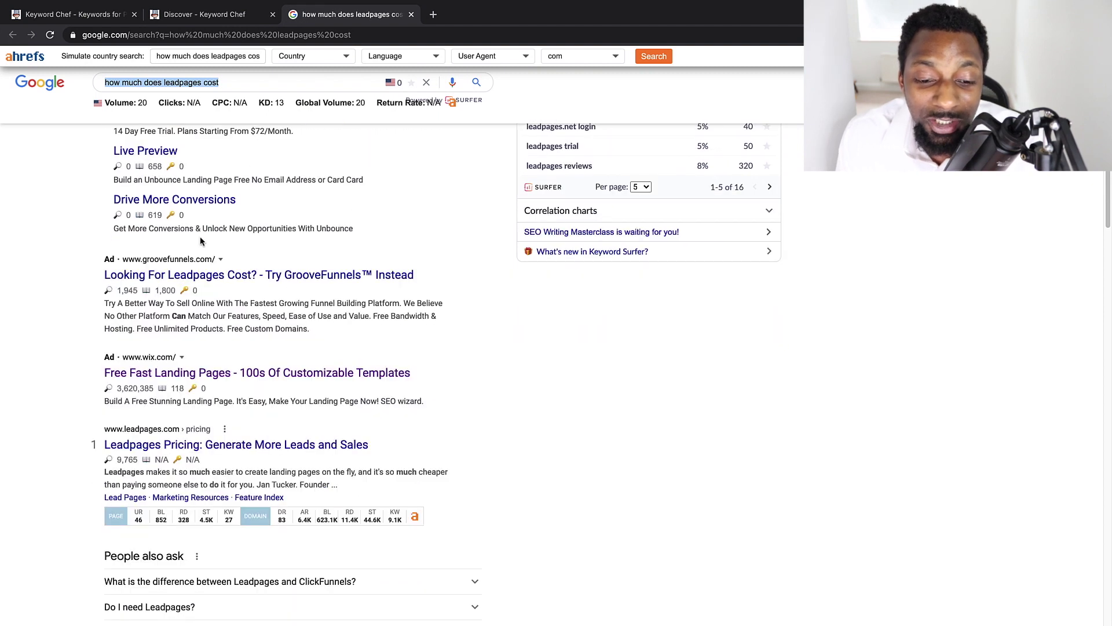
pyautogui.scroll(-2, 210, 244)
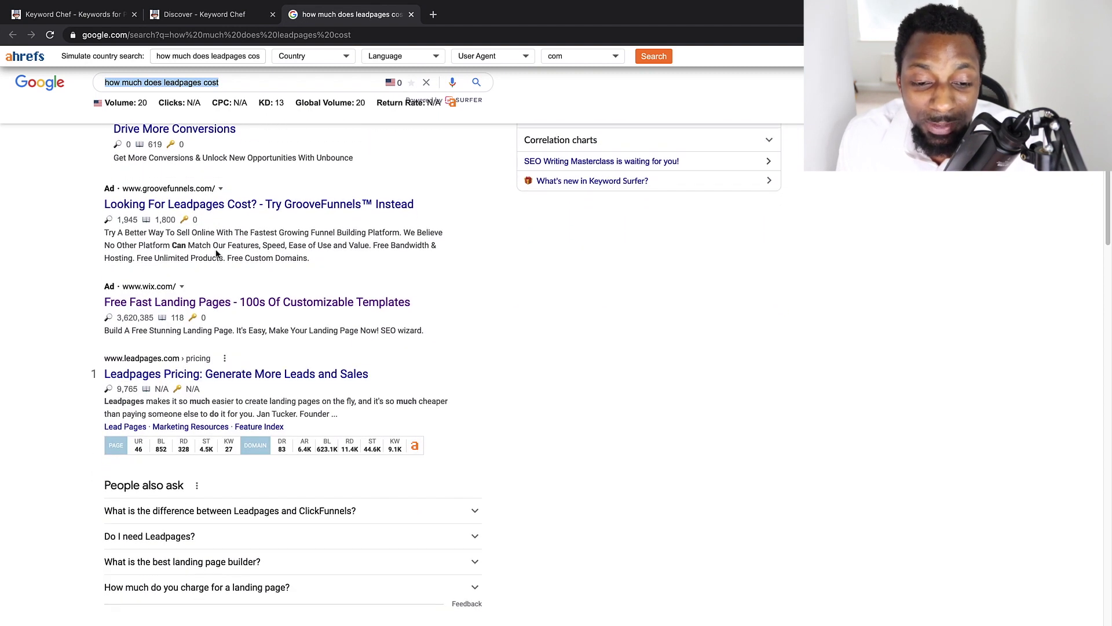
pyautogui.click(244, 84)
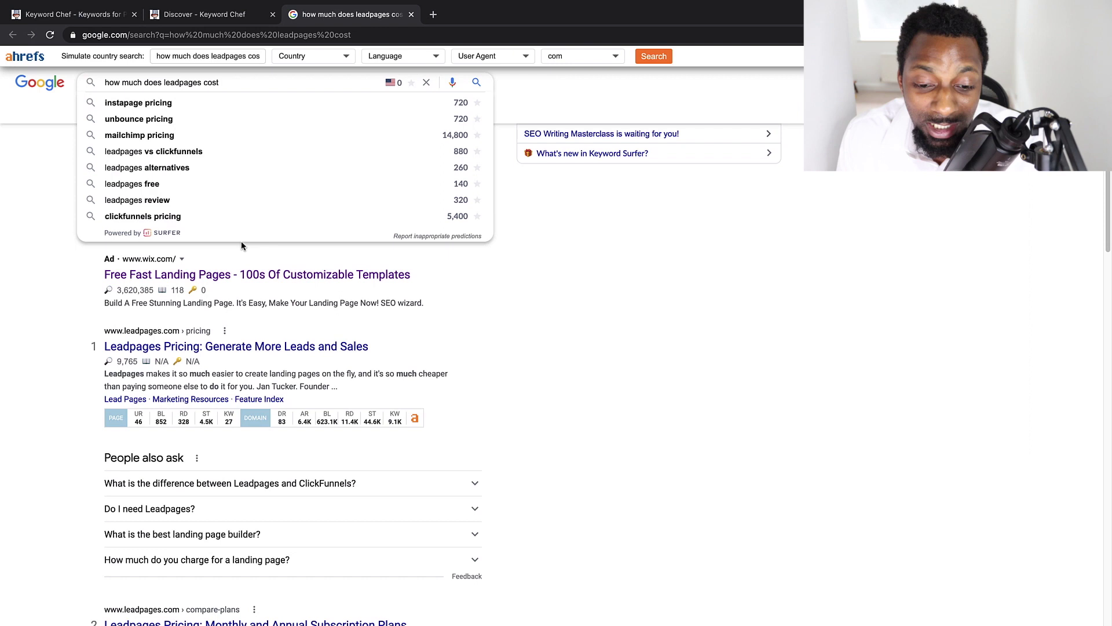
pyautogui.scroll(-1, 204, 284)
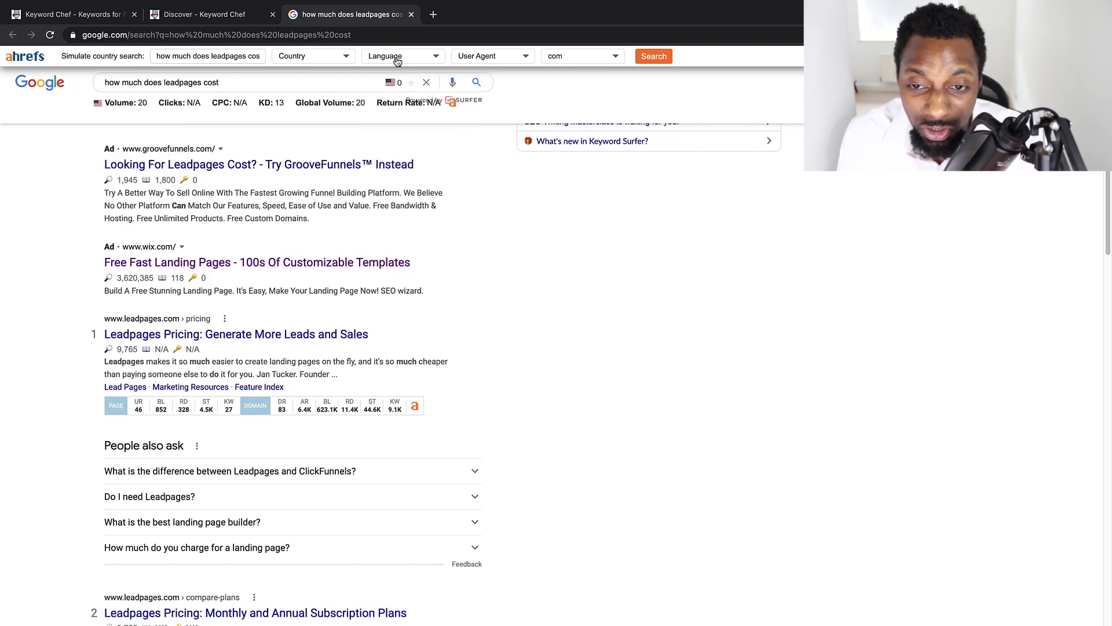
pyautogui.click(411, 14)
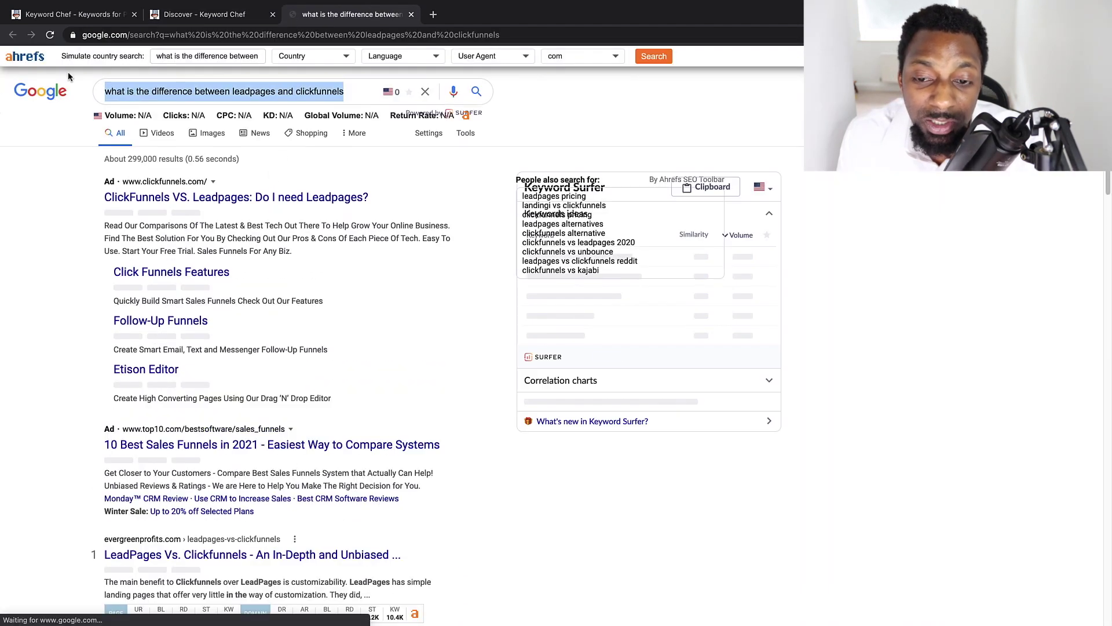
# Step: Scroll the Google results and select parts of the leadpages vs clickfunnels search query
pyautogui.scroll(-3, 324, 220)
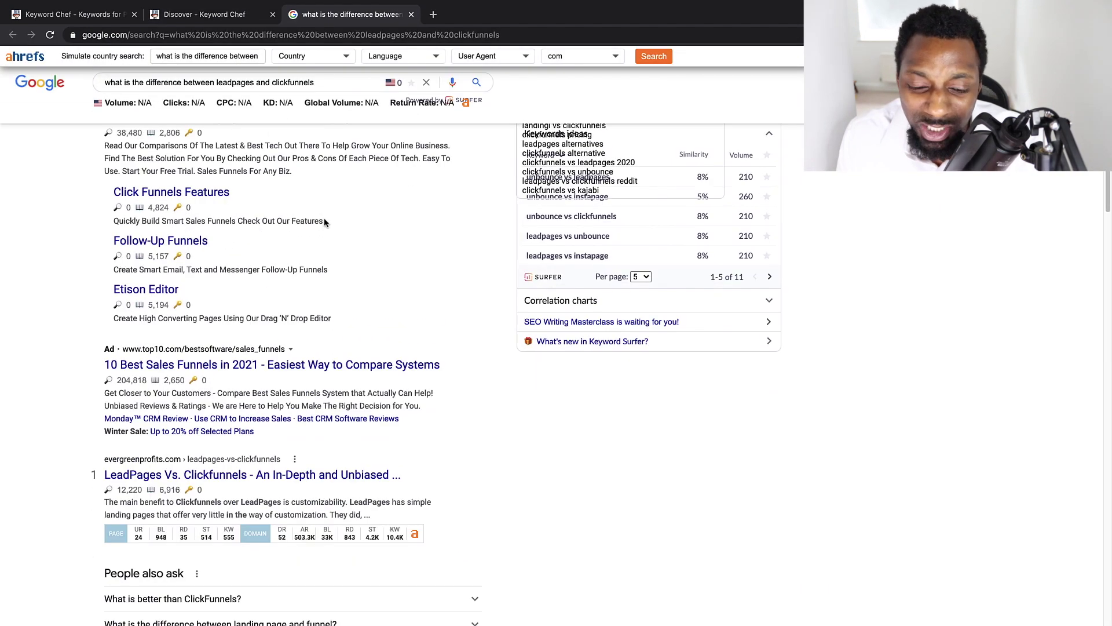
pyautogui.scroll(-5, 325, 222)
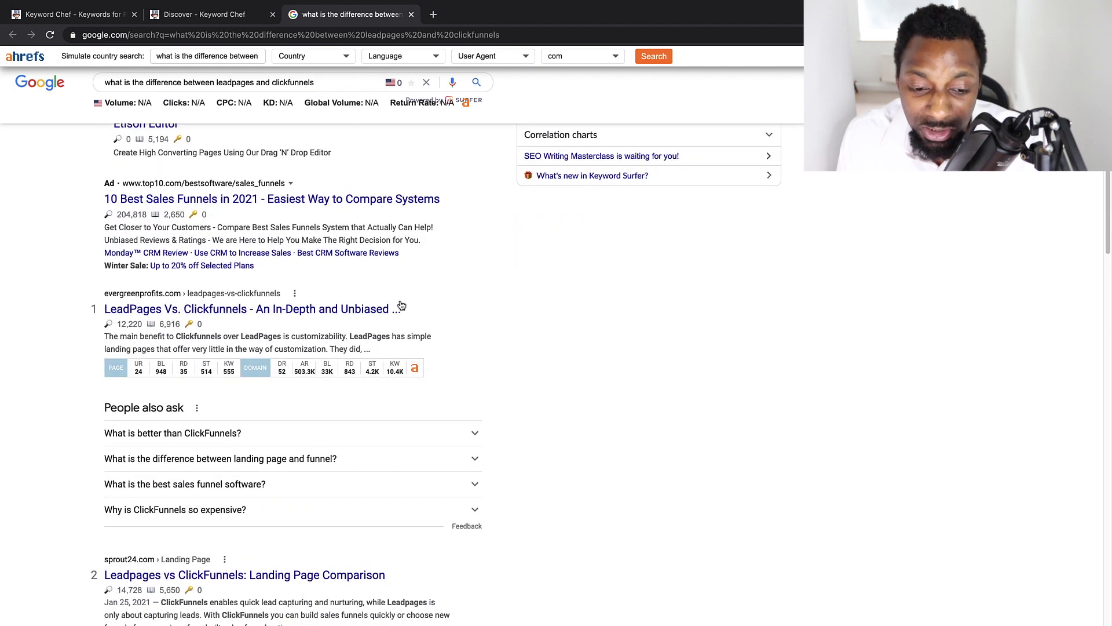
pyautogui.scroll(-1, 399, 301)
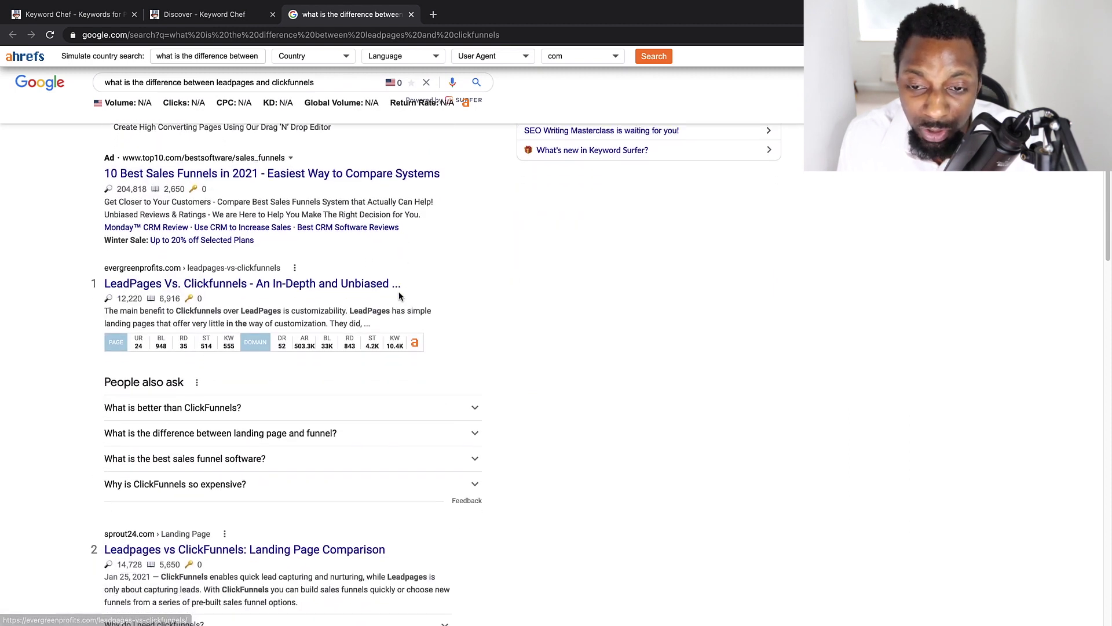
pyautogui.scroll(-1, 399, 296)
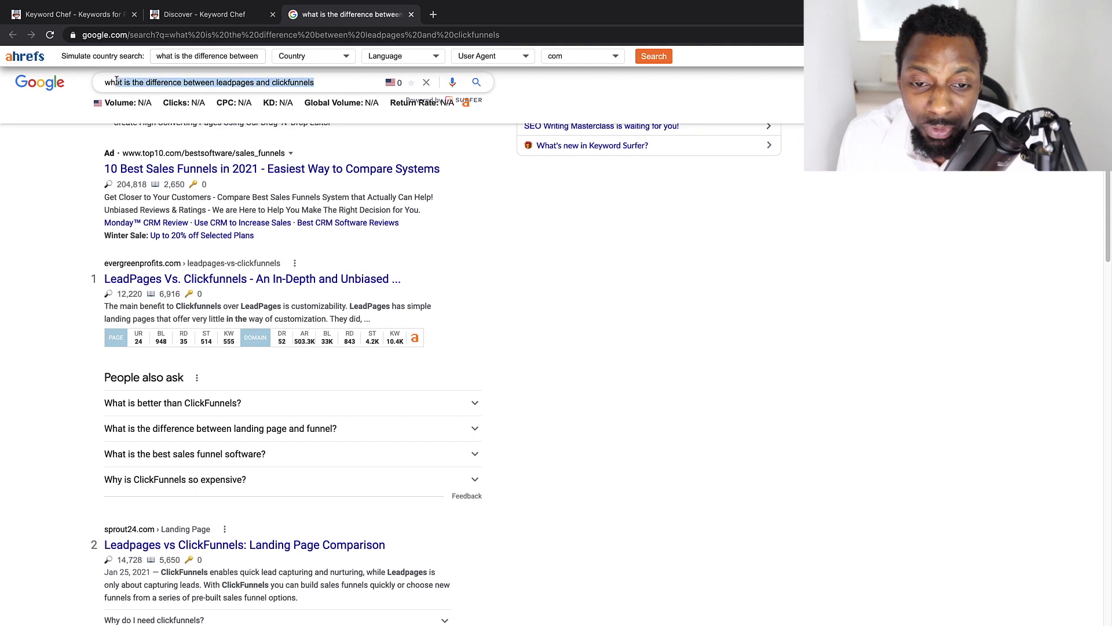
pyautogui.moveTo(116, 80); pyautogui.dragTo(122, 79)
pyautogui.click(572, 74)
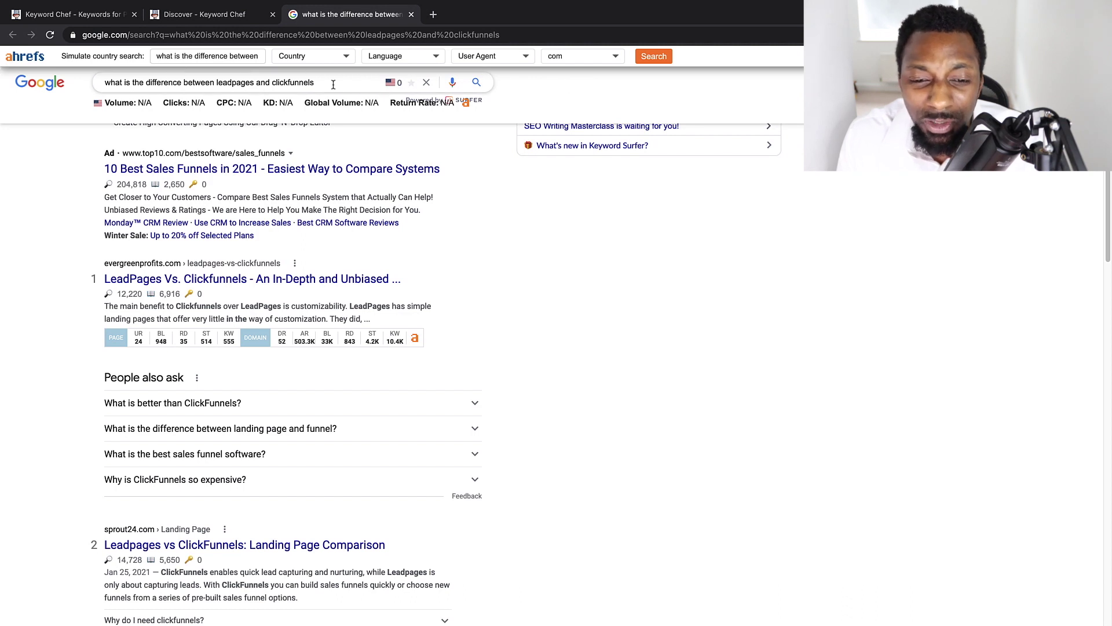
pyautogui.moveTo(334, 84); pyautogui.dragTo(82, 87)
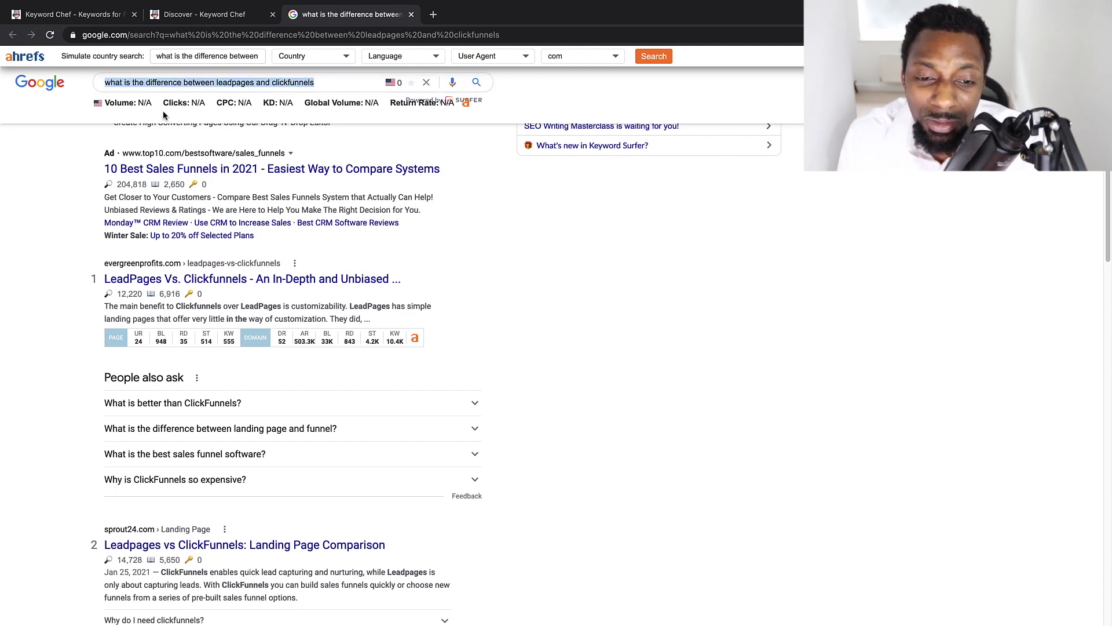
pyautogui.click(322, 83)
pyautogui.moveTo(322, 82); pyautogui.dragTo(191, 81)
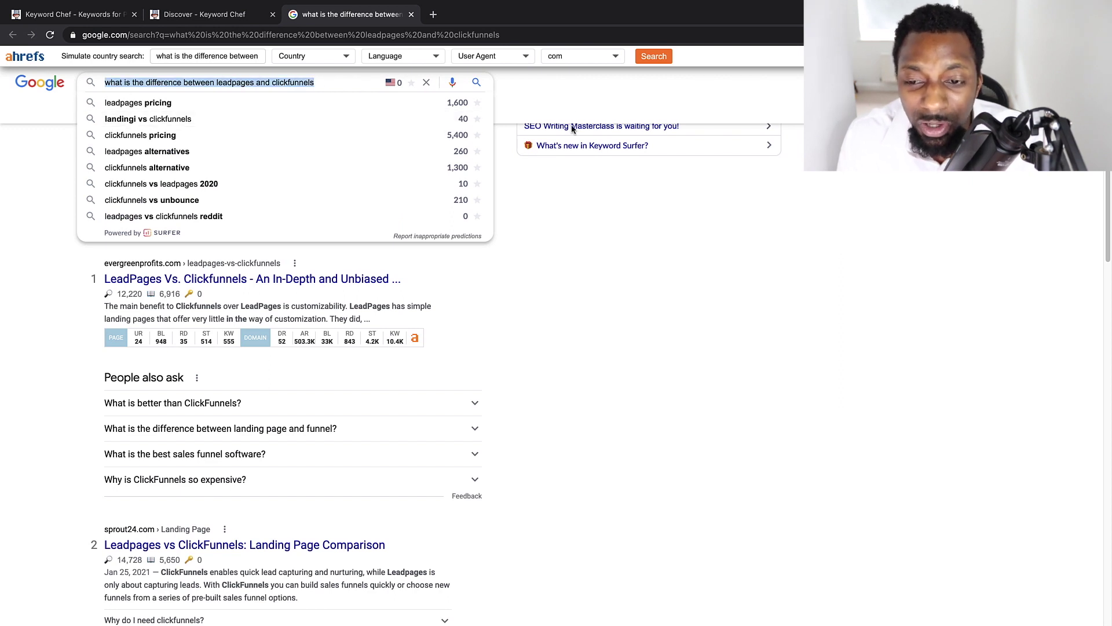
pyautogui.click(487, 113)
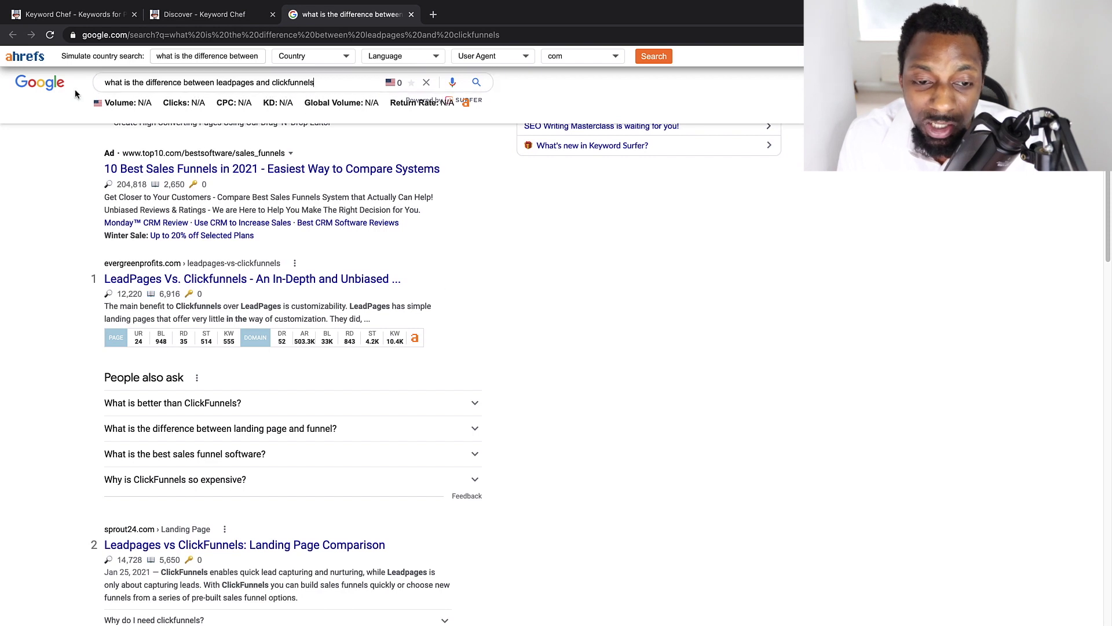
pyautogui.tripleClick(105, 81)
# Step: Open the first-ranked LeadPages Vs. Clickfunnels article in a new tab
pyautogui.scroll(-1, 201, 234)
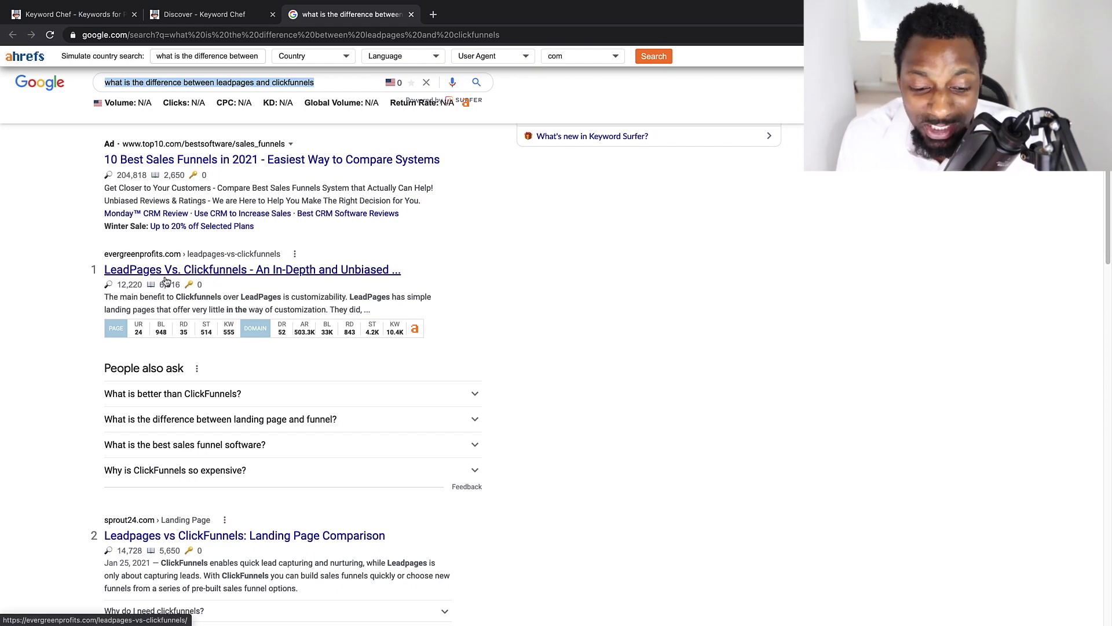
pyautogui.scroll(-3, 143, 324)
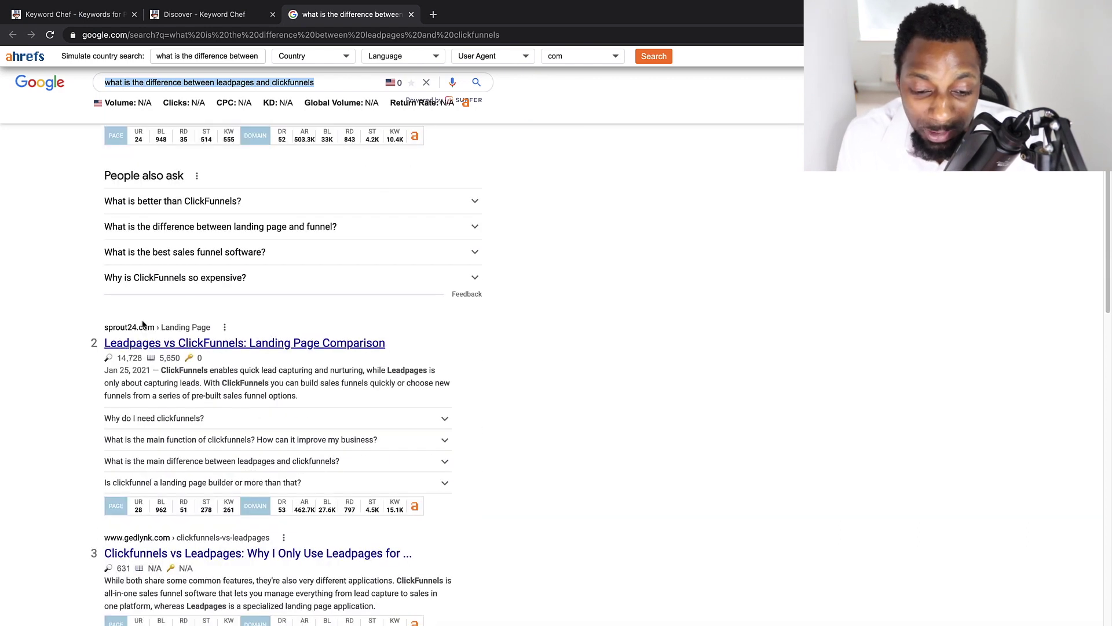
pyautogui.scroll(-1, 243, 325)
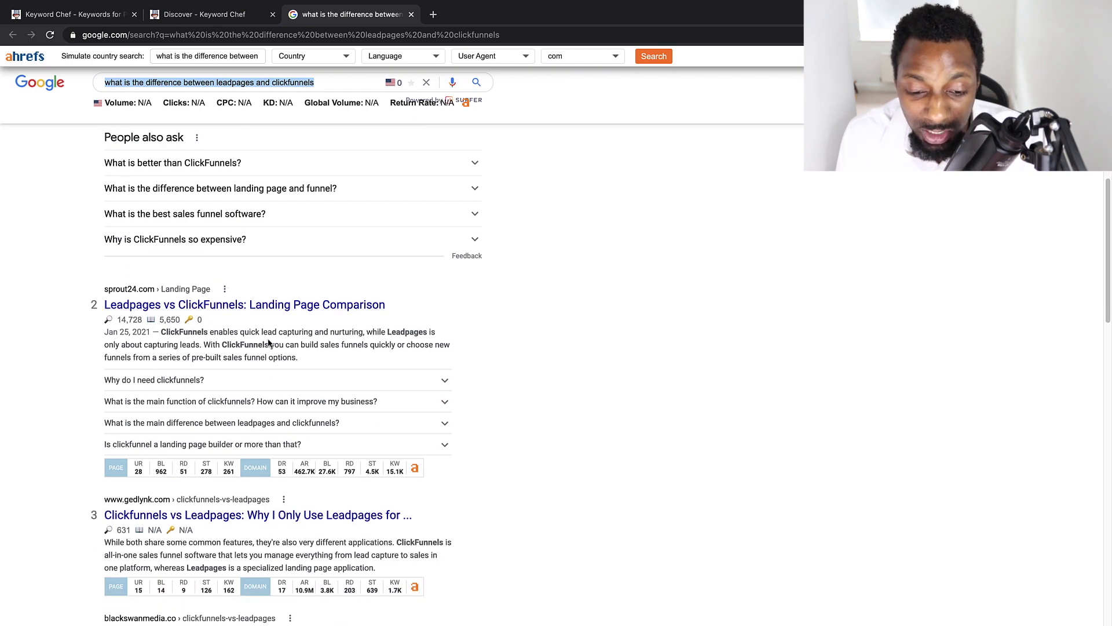
pyautogui.scroll(3, 371, 406)
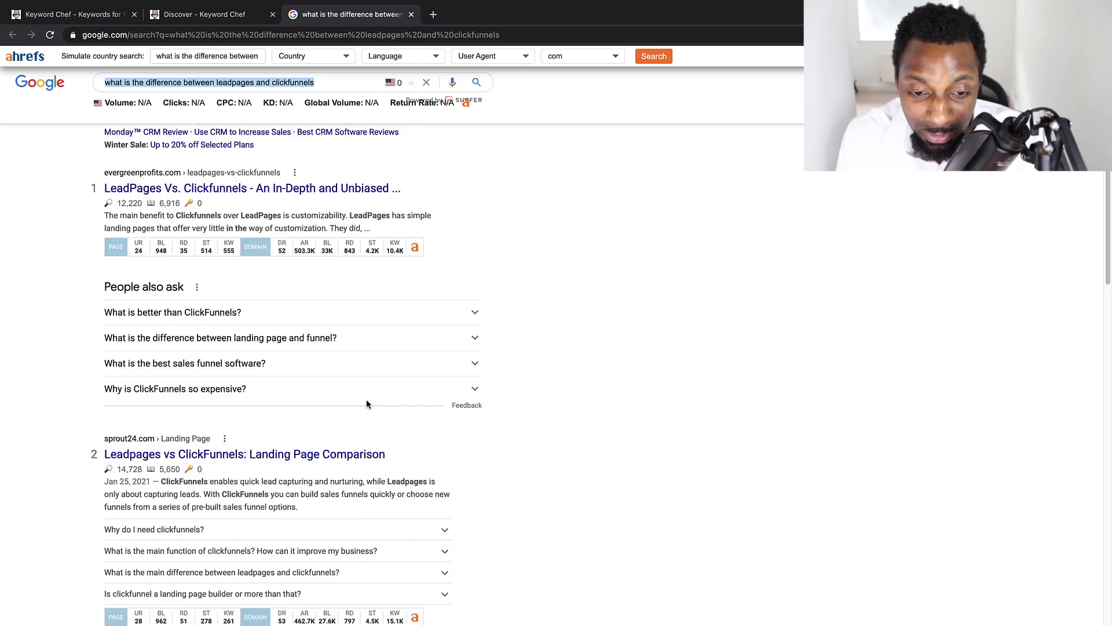
pyautogui.scroll(2, 365, 404)
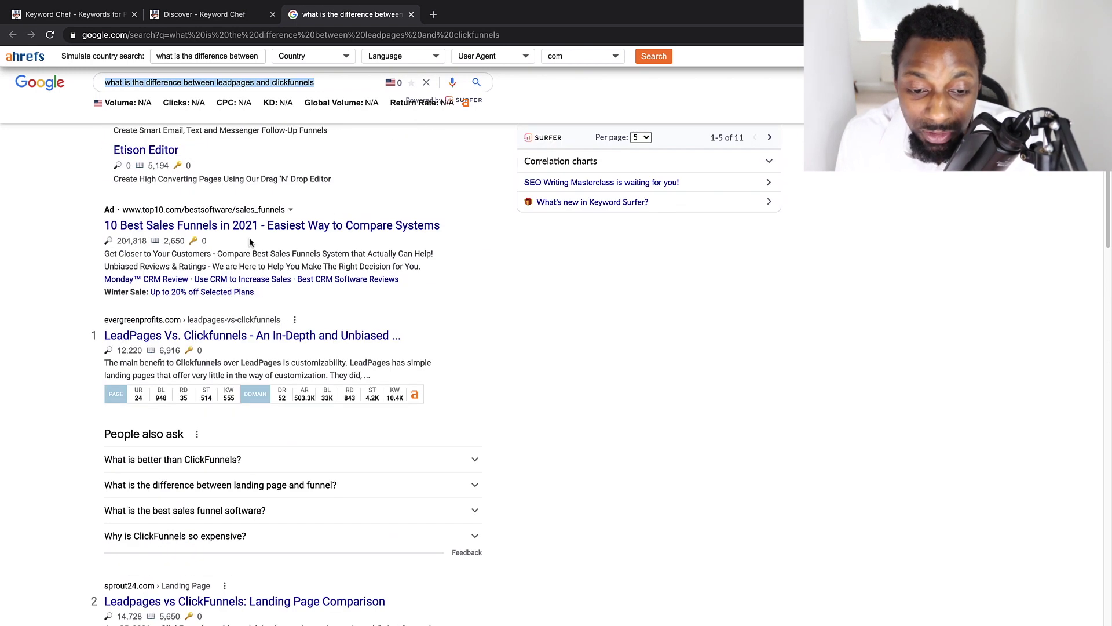
pyautogui.rightClick(226, 335)
pyautogui.click(264, 338)
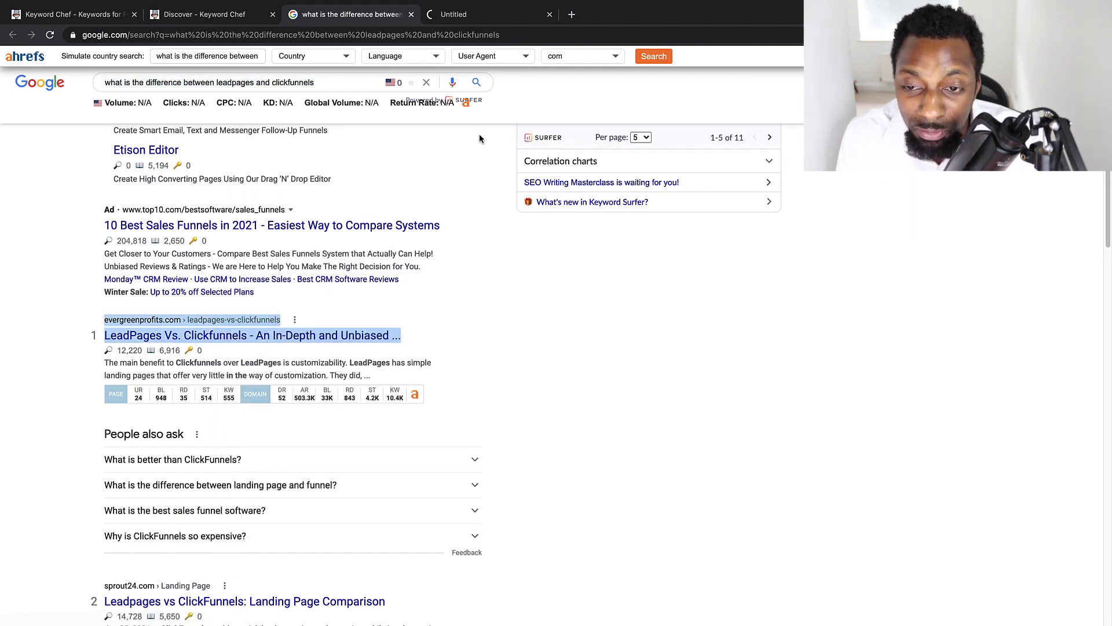
# Step: Skim the LeadPages Vs. Clickfunnels article, close it with Ctrl+W, and return to Keyword Chef
pyautogui.click(482, 16)
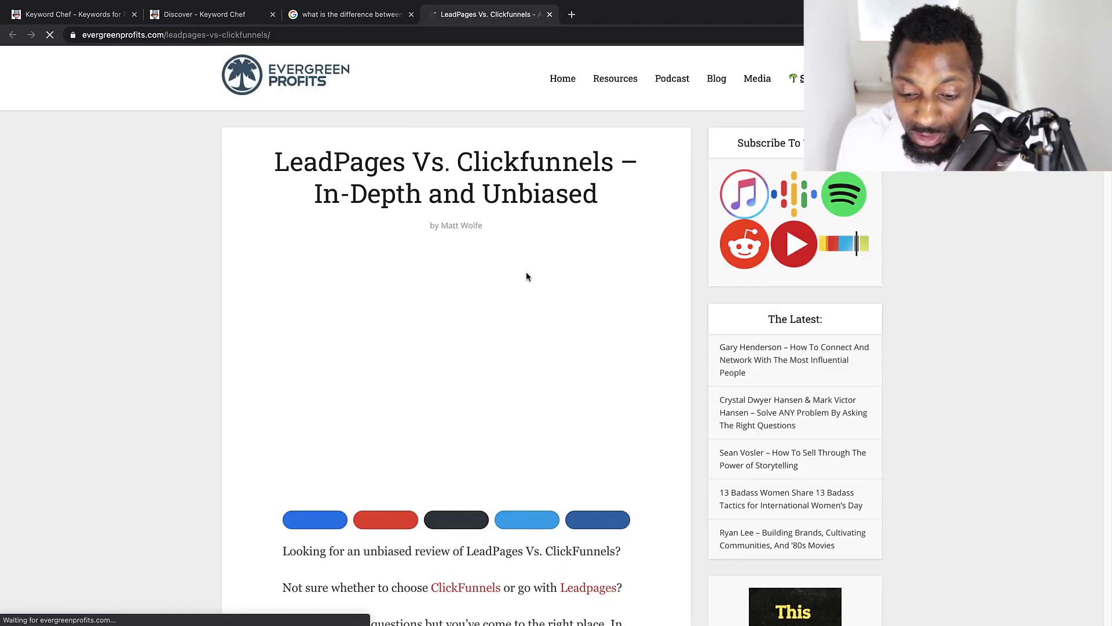
pyautogui.scroll(-20, 527, 280)
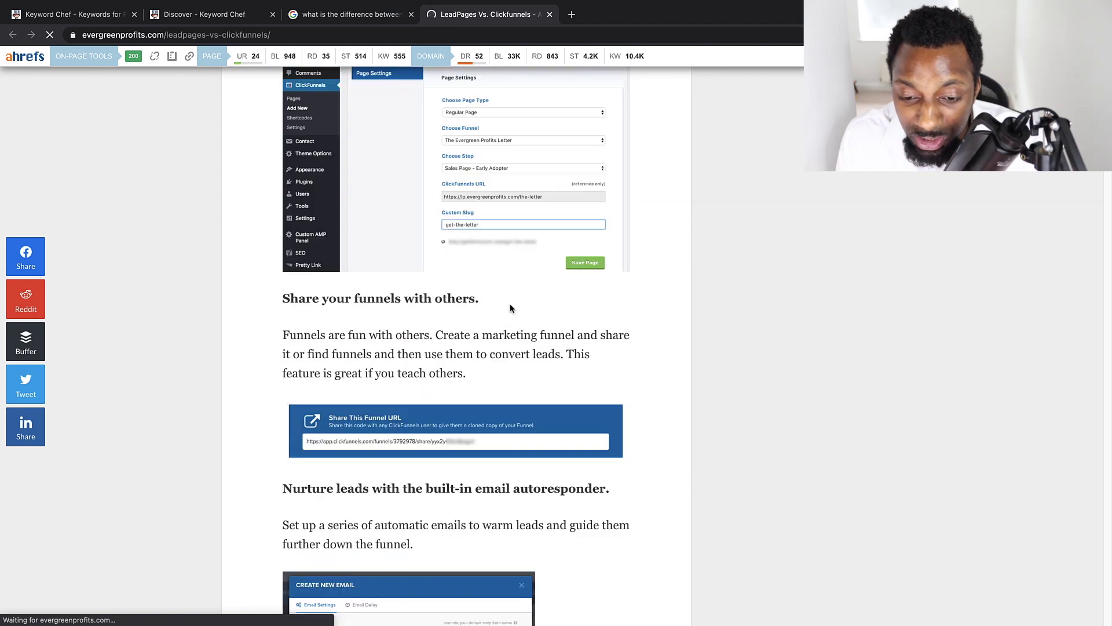
pyautogui.scroll(-20, 511, 316)
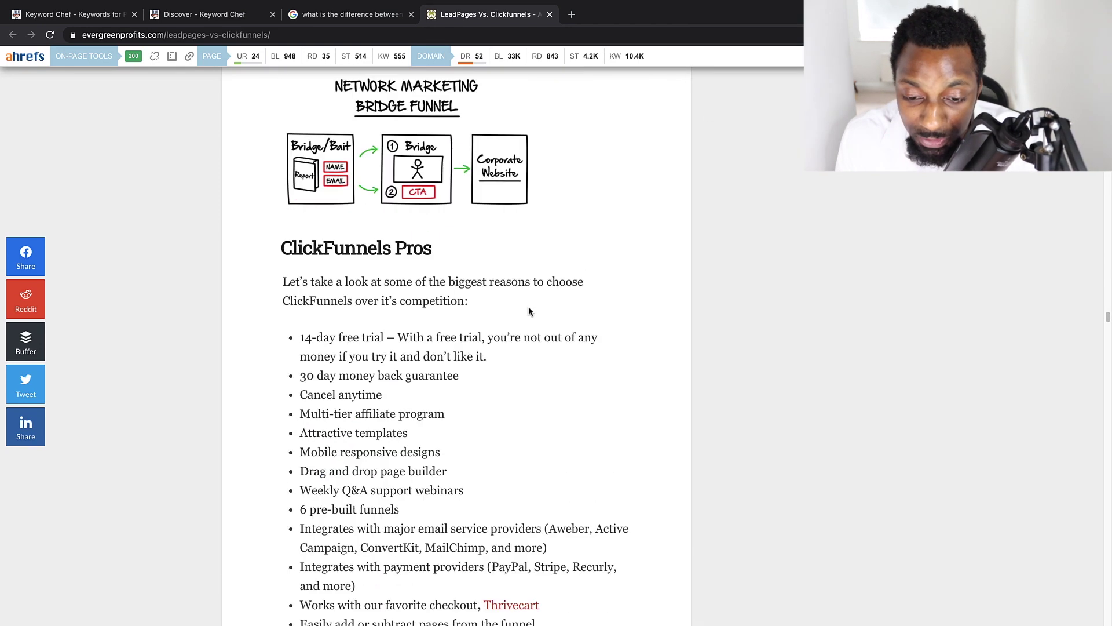
pyautogui.scroll(-10, 525, 312)
pyautogui.hotkey('ctrl', 'w')
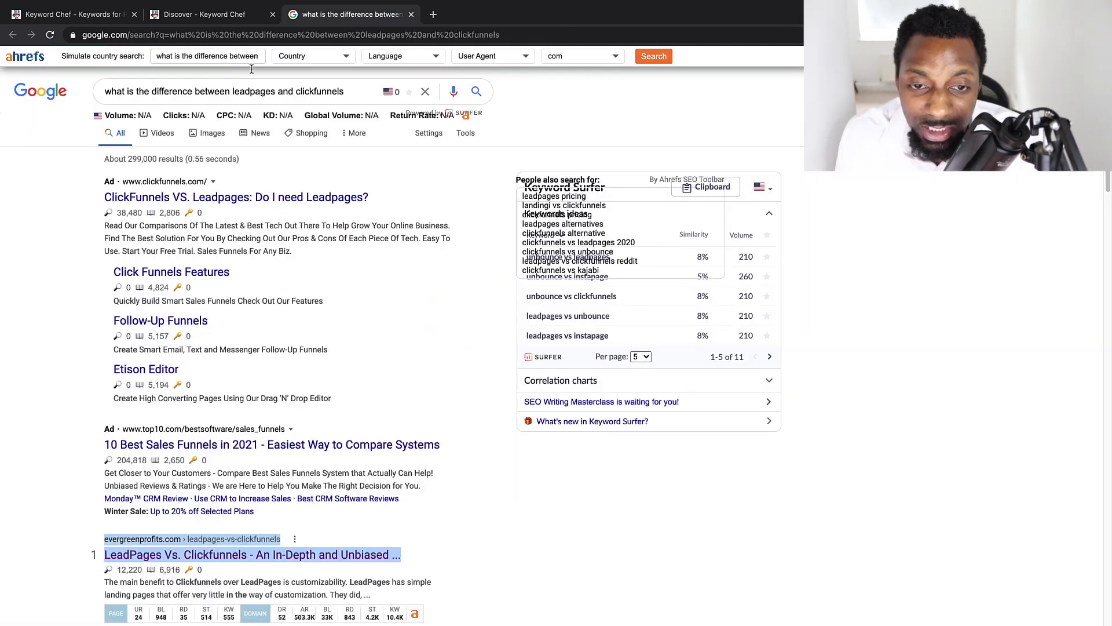
pyautogui.click(225, 22)
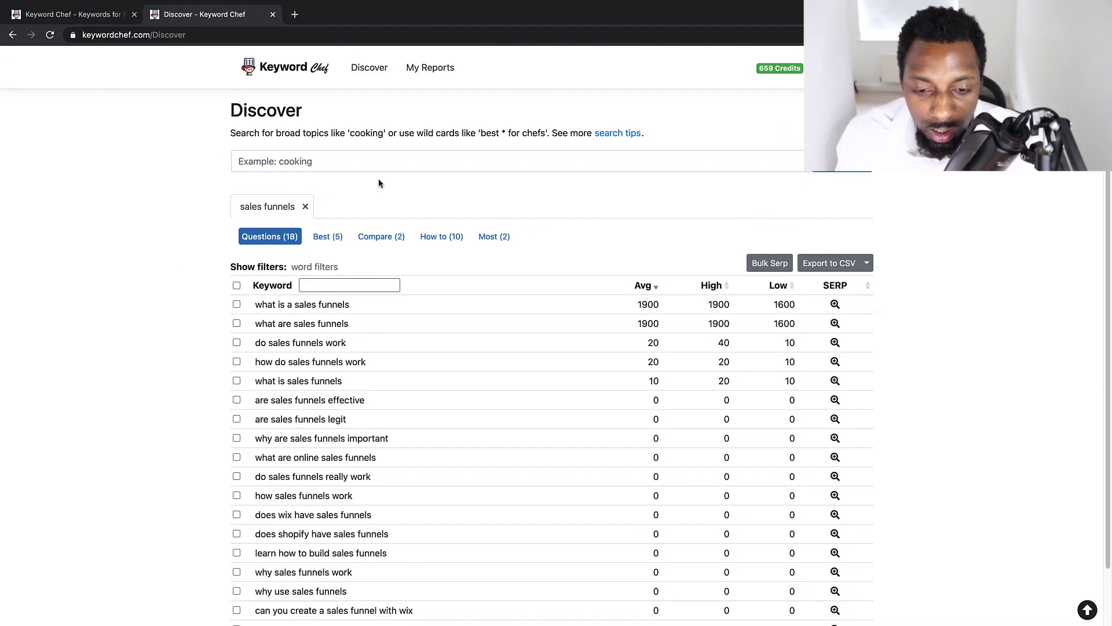
# Step: Scroll the sales funnels Questions table down to its last rows
pyautogui.scroll(-2, 343, 243)
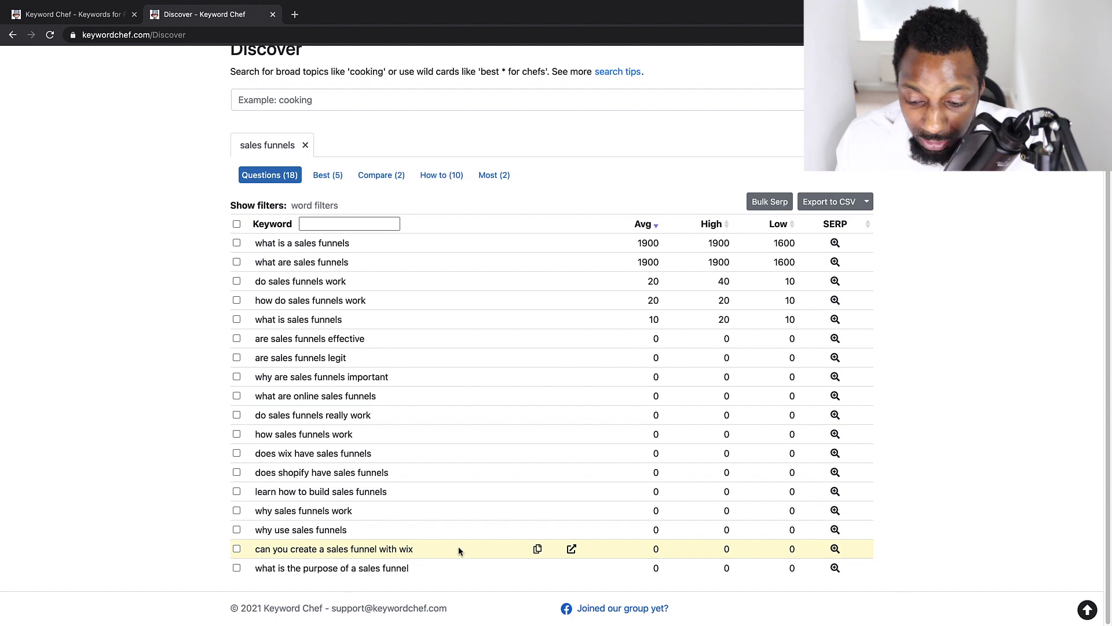
# Step: Search Google for 'can you create a sales funnel with wix' and scroll the results
pyautogui.click(571, 550)
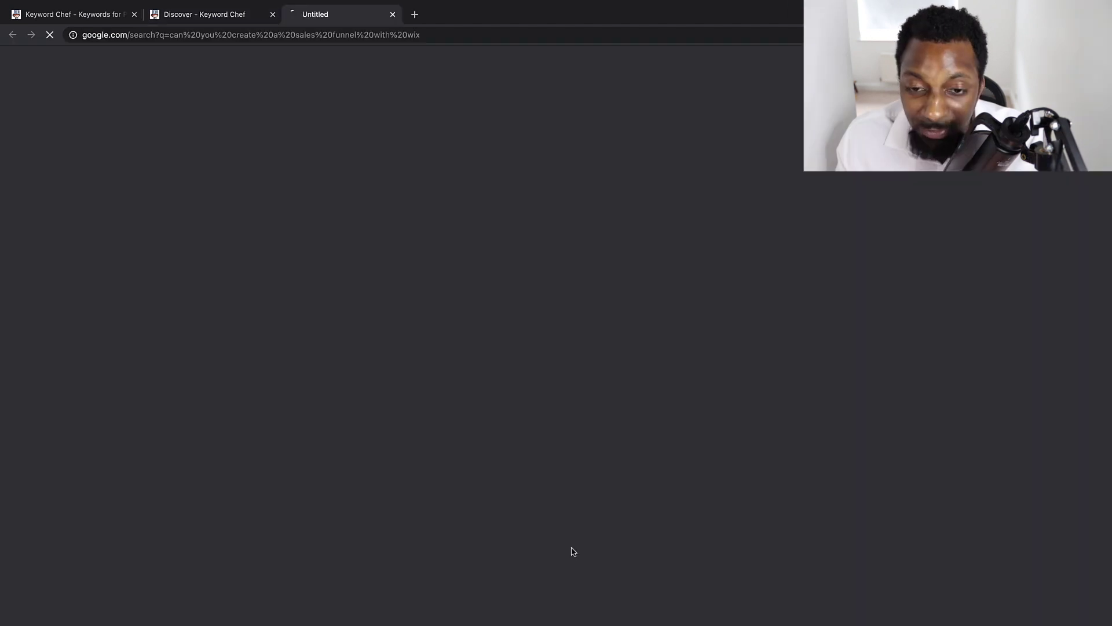
pyautogui.scroll(-5, 348, 231)
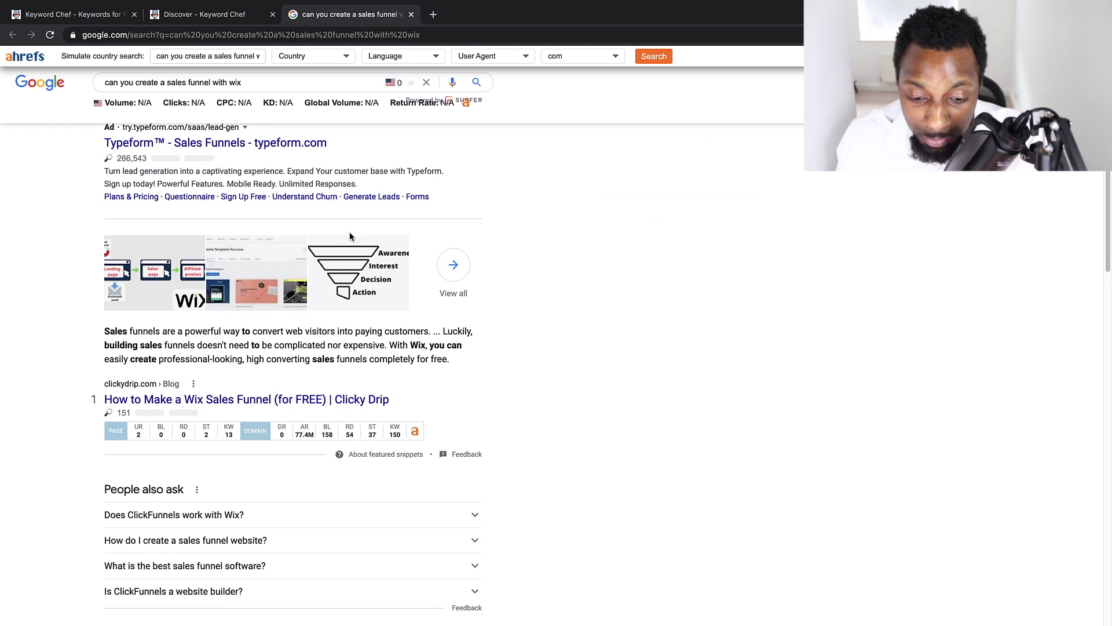
pyautogui.scroll(-2, 290, 261)
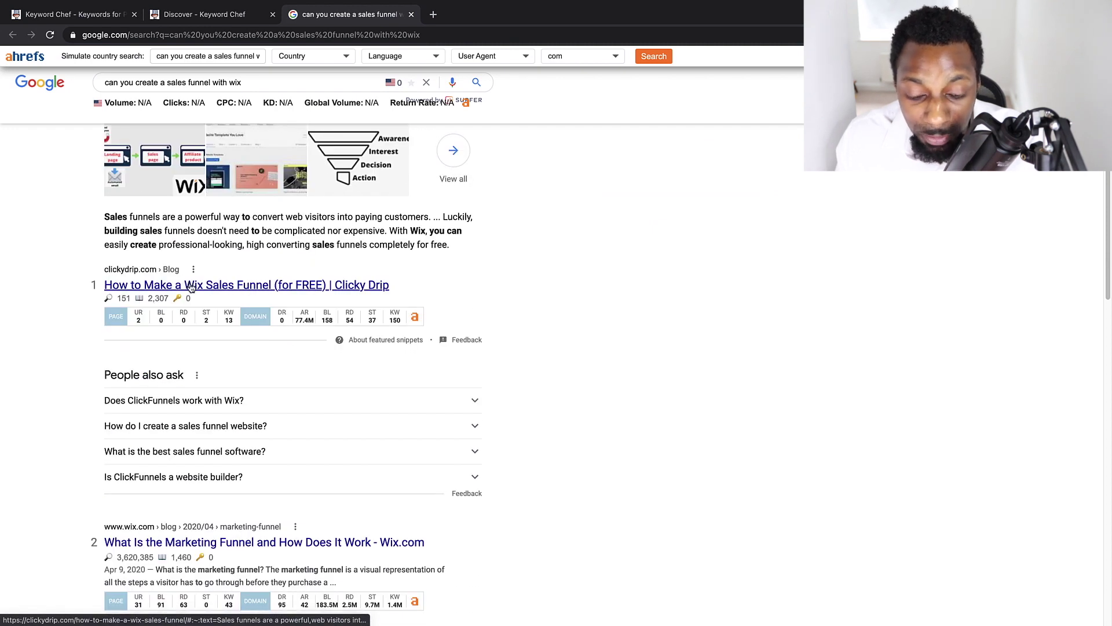
pyautogui.scroll(-1, 191, 289)
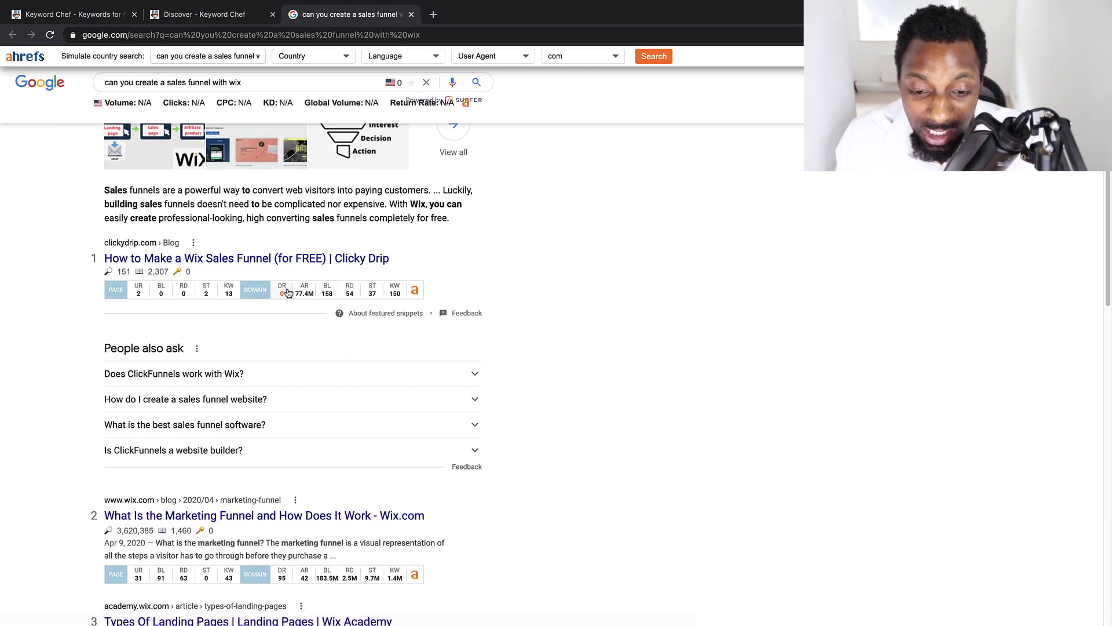
# Step: Skim the Clicky Drip Wix sales funnel article, go back to the results, and return to Keyword Chef
pyautogui.click(242, 264)
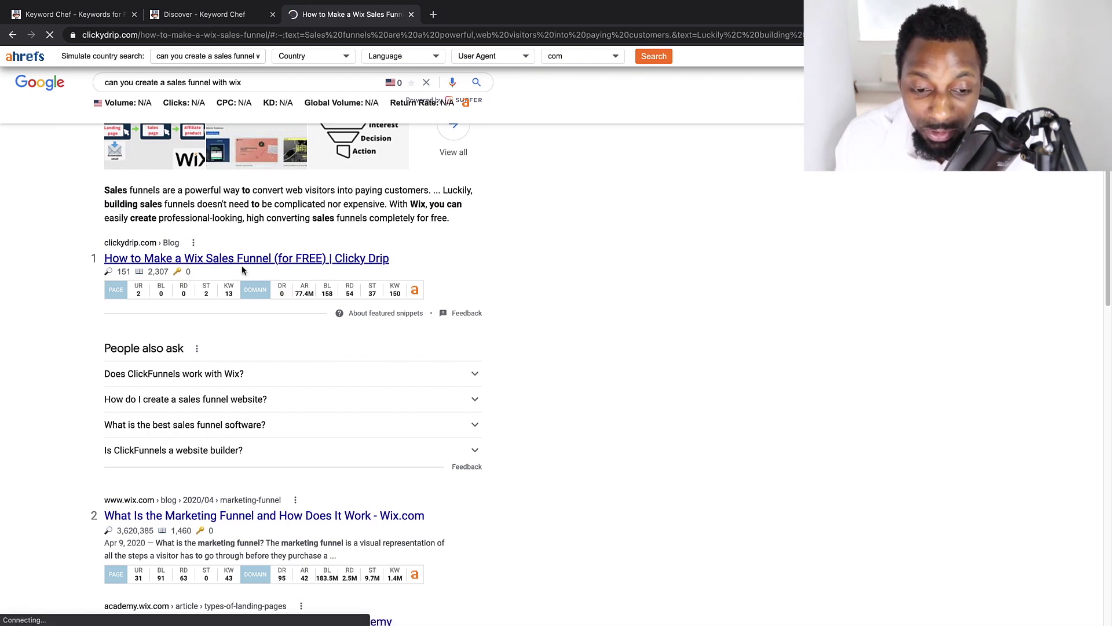
pyautogui.scroll(-20, 497, 467)
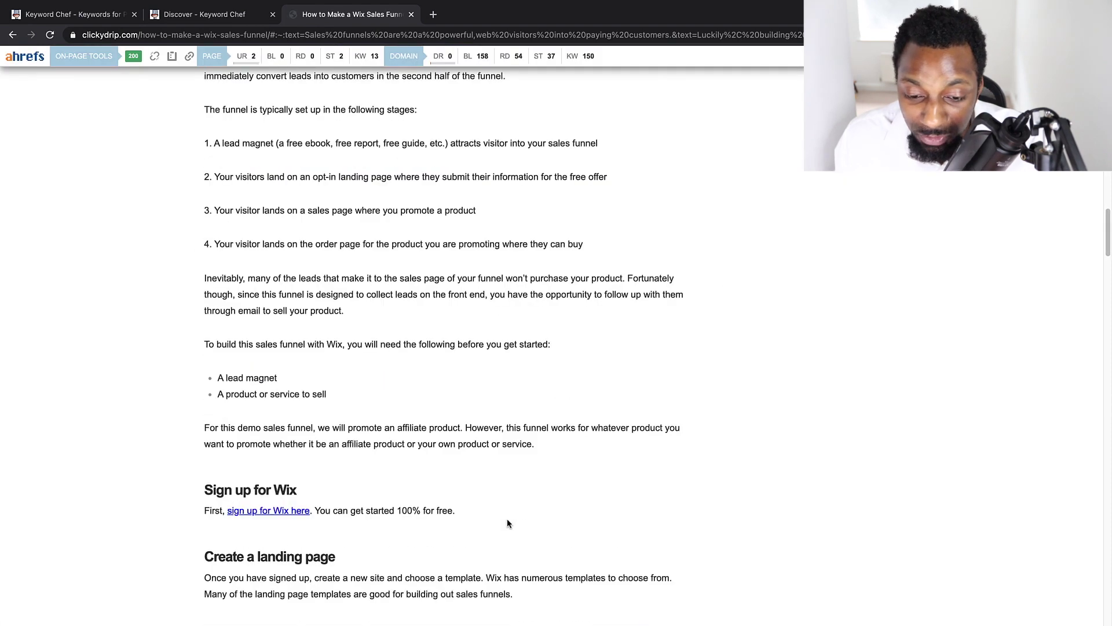
pyautogui.scroll(-10, 496, 534)
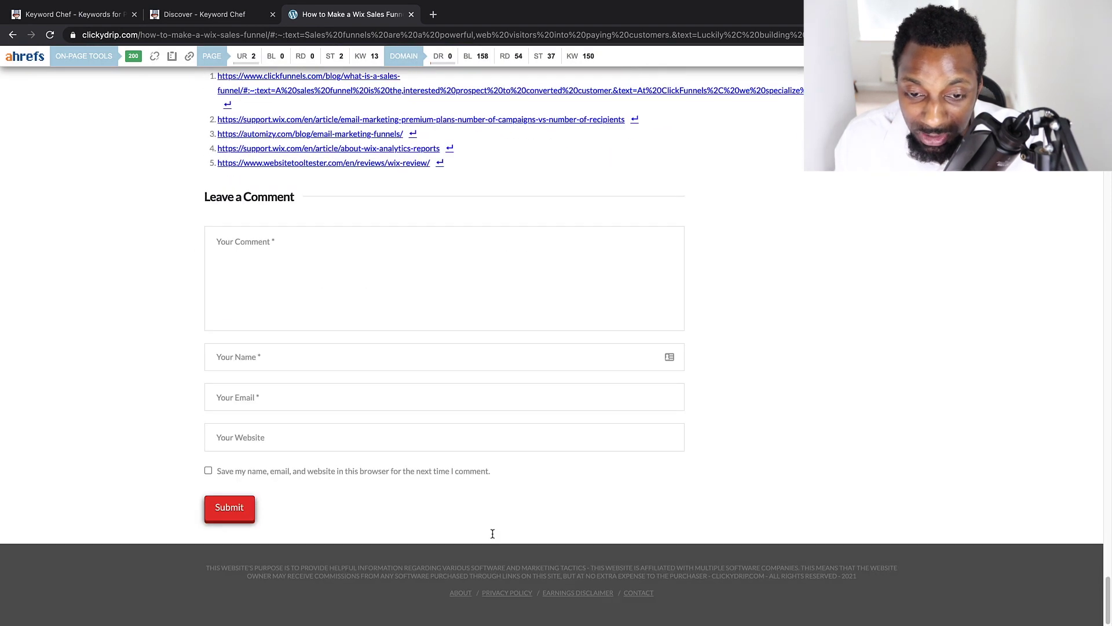
pyautogui.scroll(20, 494, 533)
pyautogui.scroll(15, 484, 517)
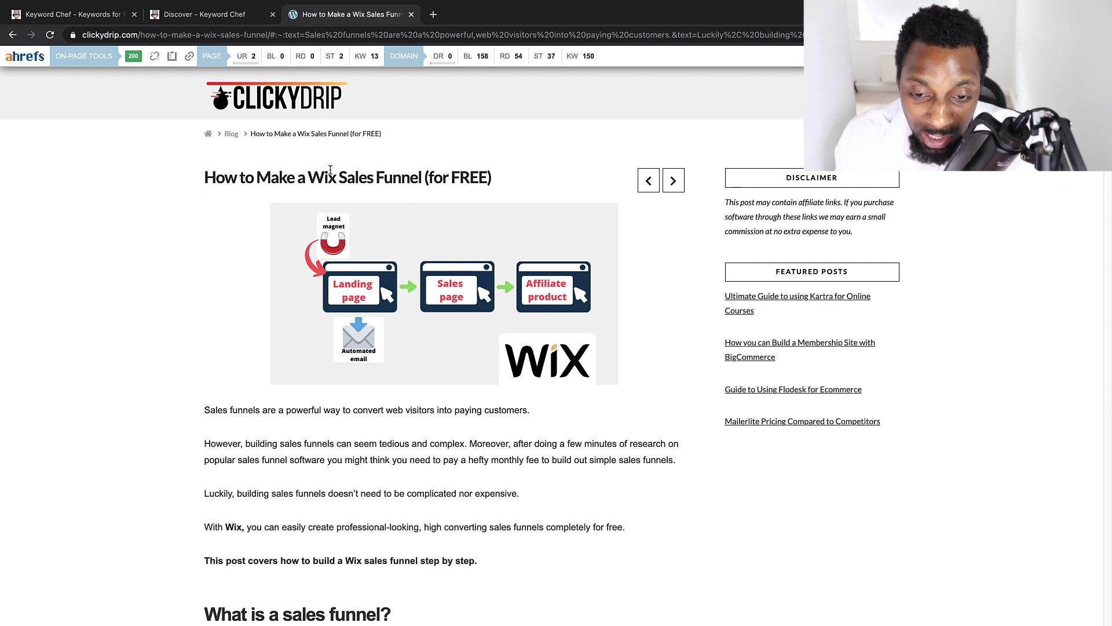
pyautogui.click(12, 34)
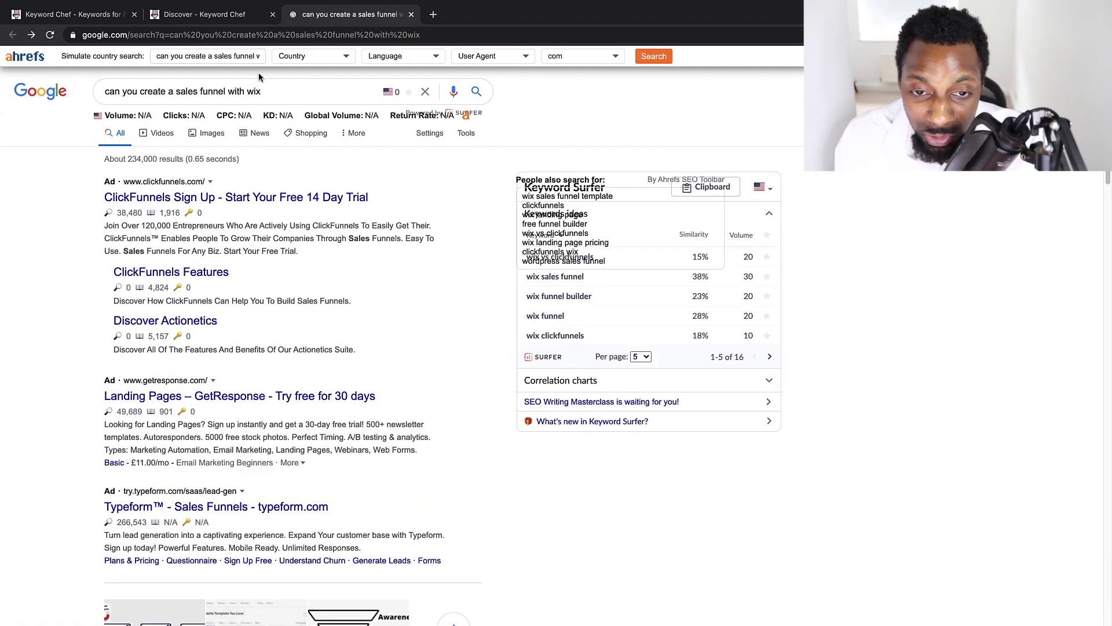
pyautogui.moveTo(293, 92); pyautogui.dragTo(55, 99)
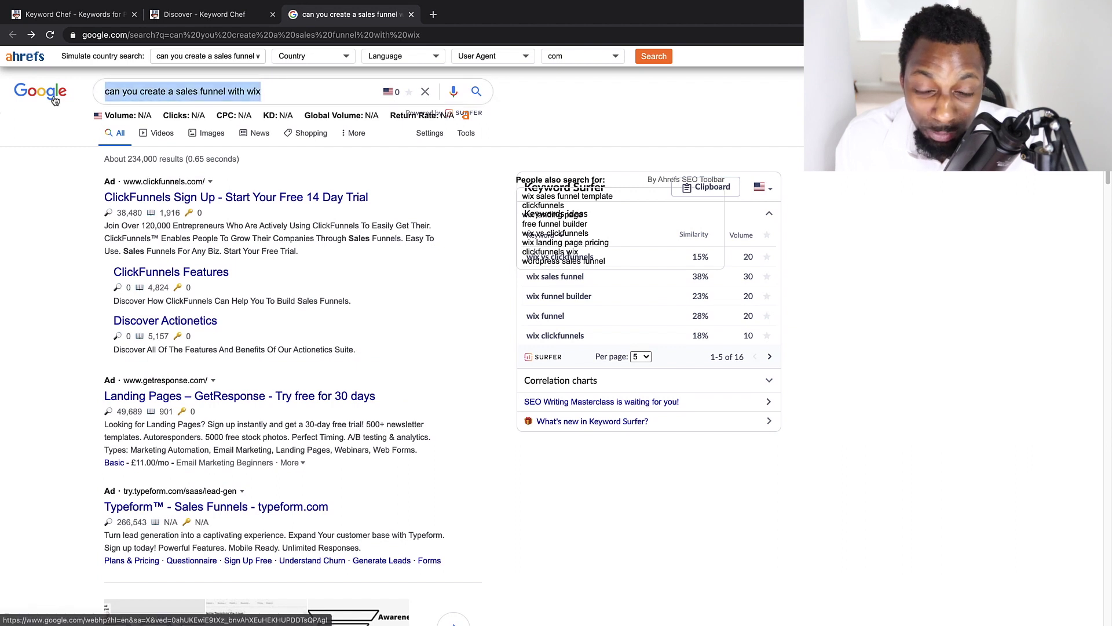
pyautogui.click(224, 14)
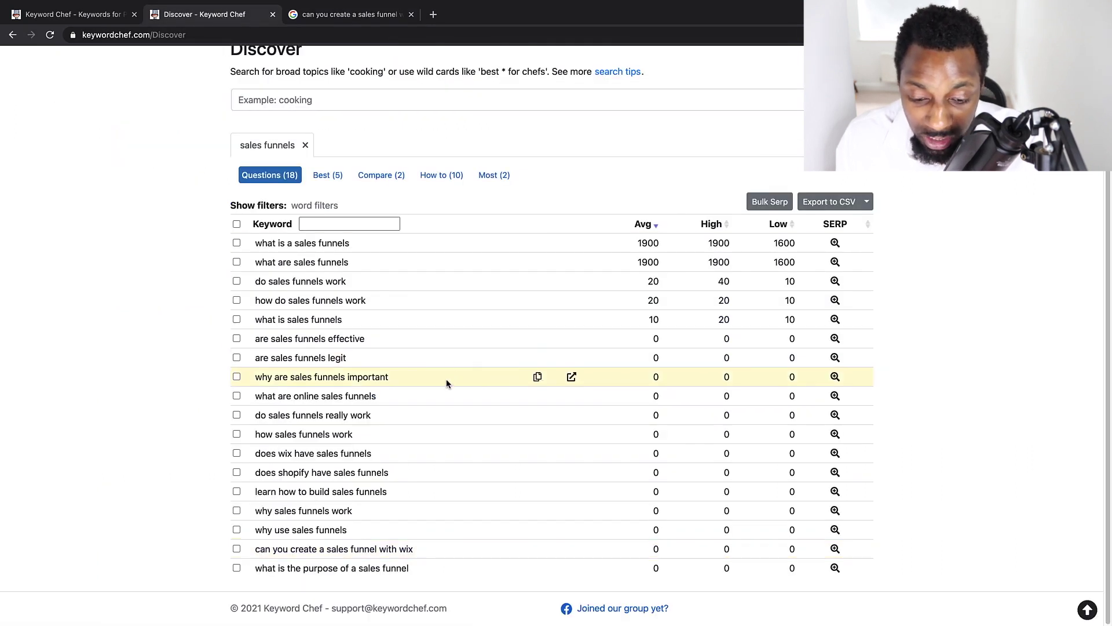
# Step: From the sales funnels Best keyword ideas, search Google for 'best books on sales funnels'
pyautogui.click(328, 176)
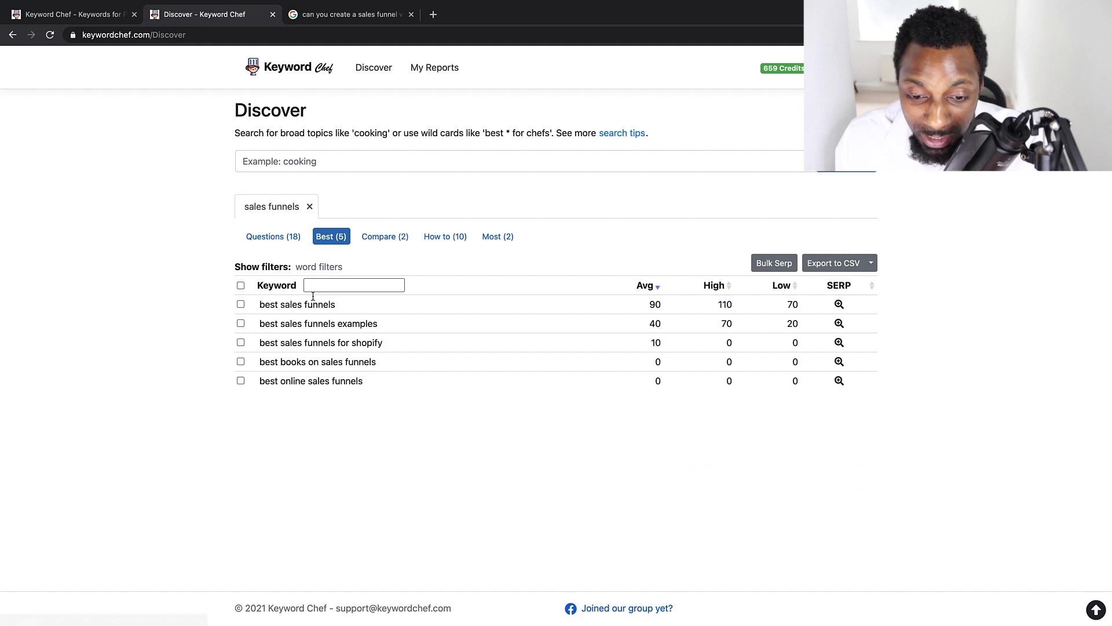
pyautogui.click(571, 361)
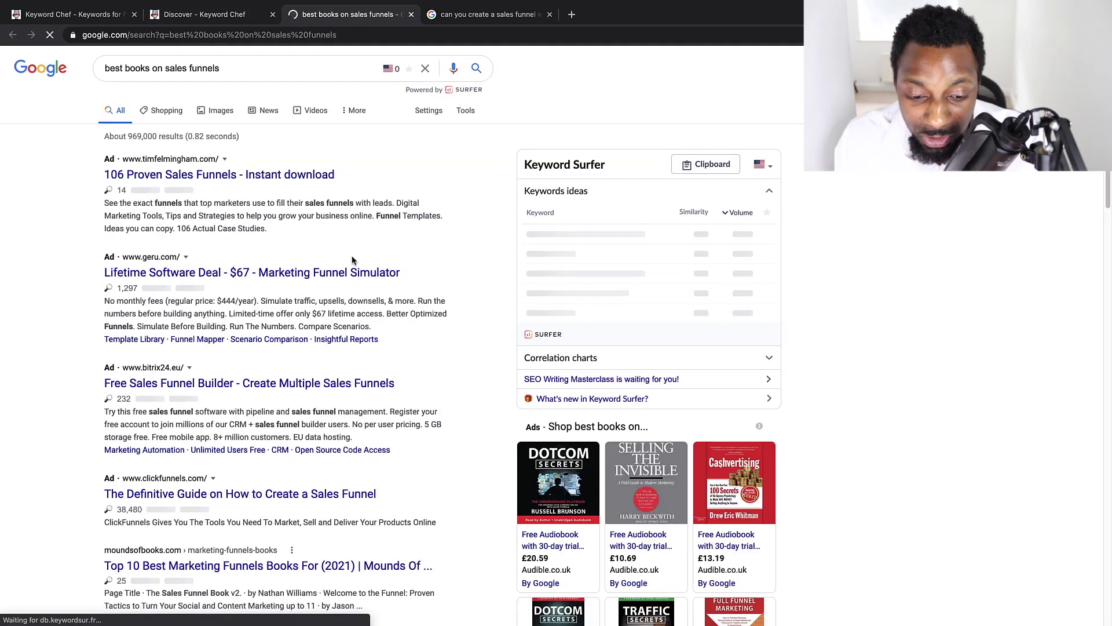
pyautogui.scroll(-3, 352, 255)
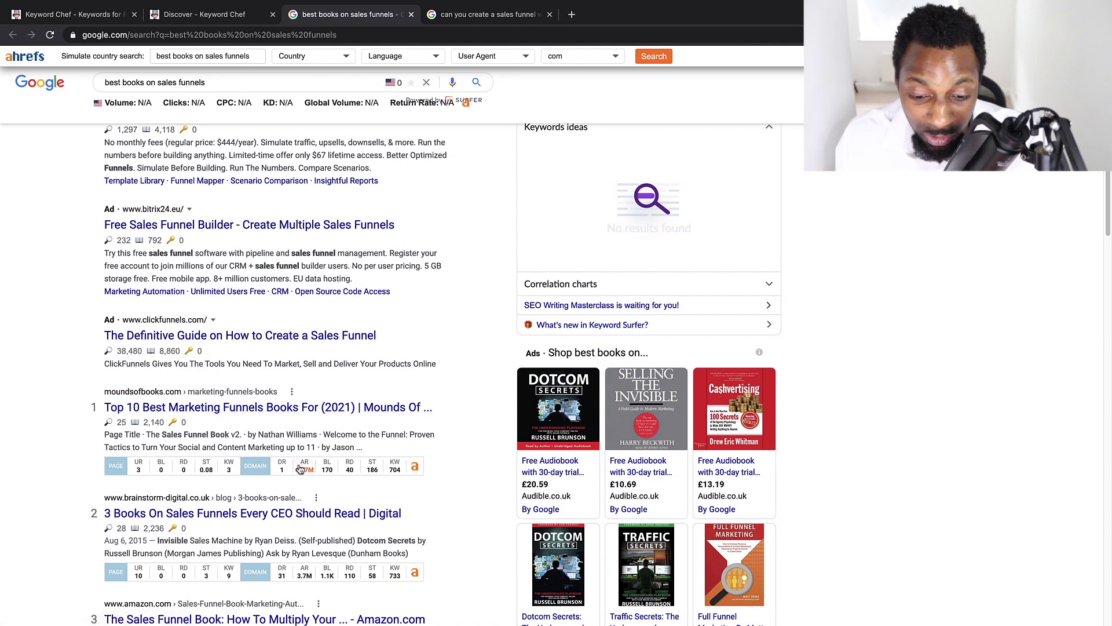
# Step: Open the Mounds of Books marketing funnel book list and scroll through it
pyautogui.click(263, 407)
pyautogui.scroll(-10, 426, 468)
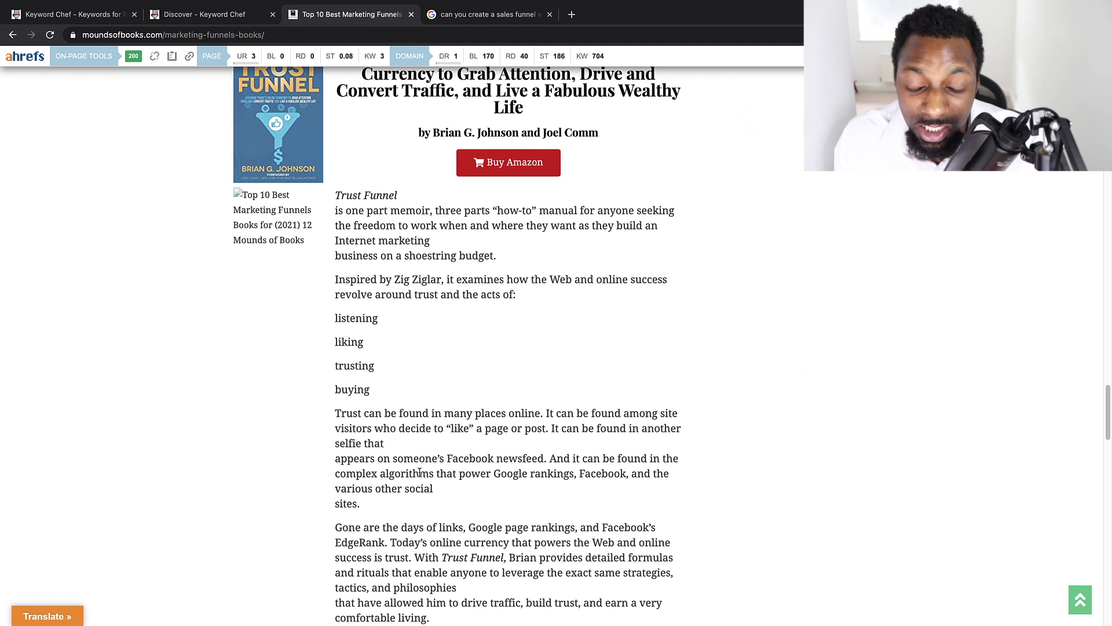
pyautogui.scroll(20, 400, 476)
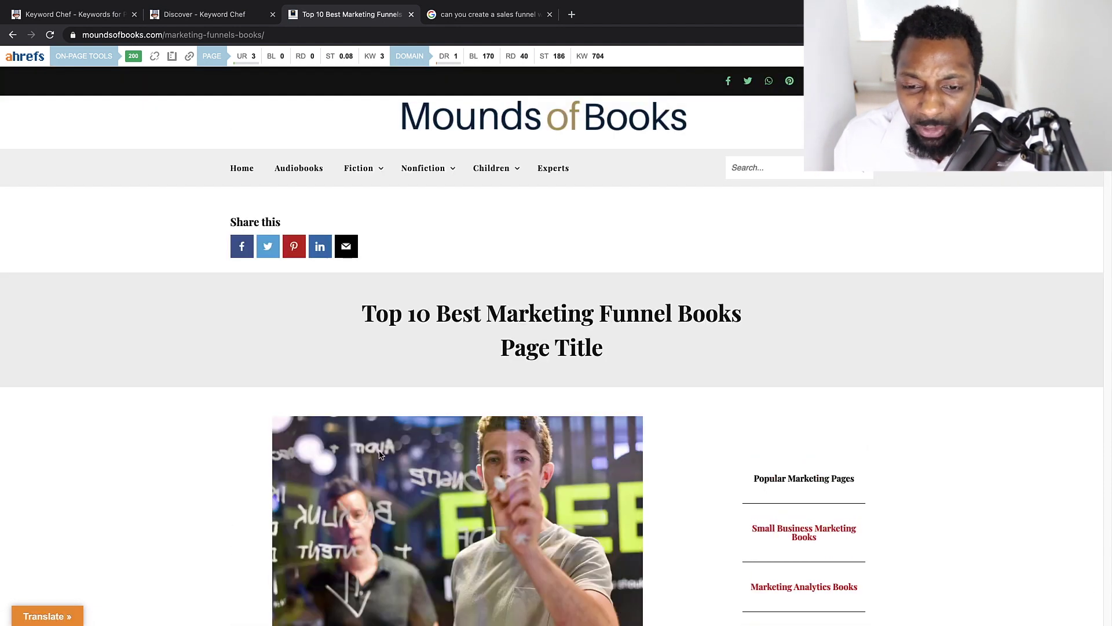
pyautogui.scroll(-10, 380, 455)
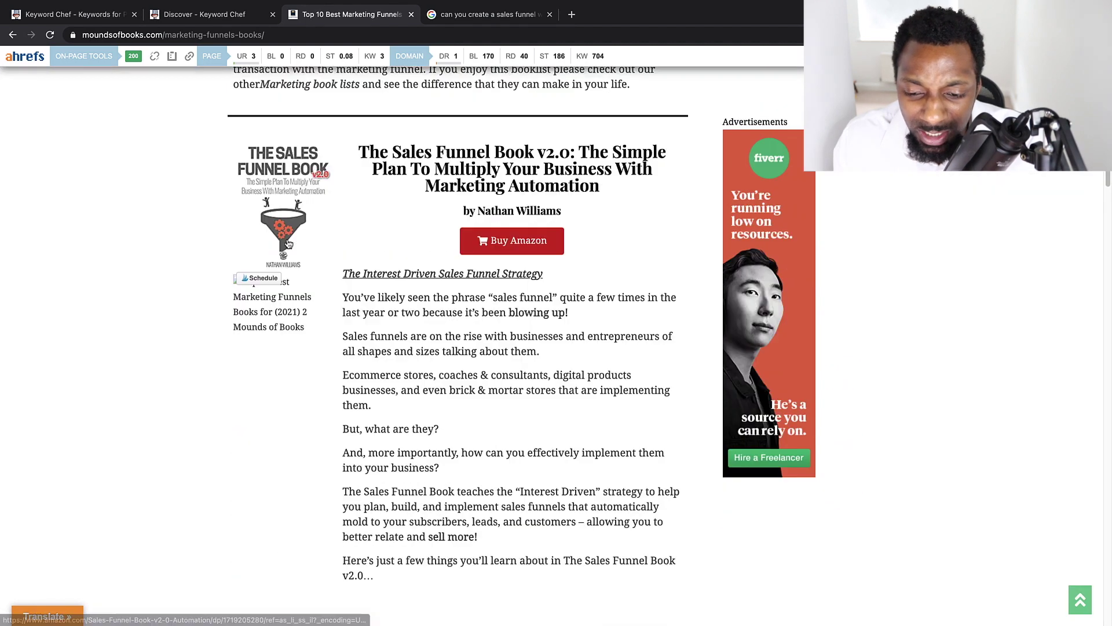
pyautogui.scroll(-15, 287, 243)
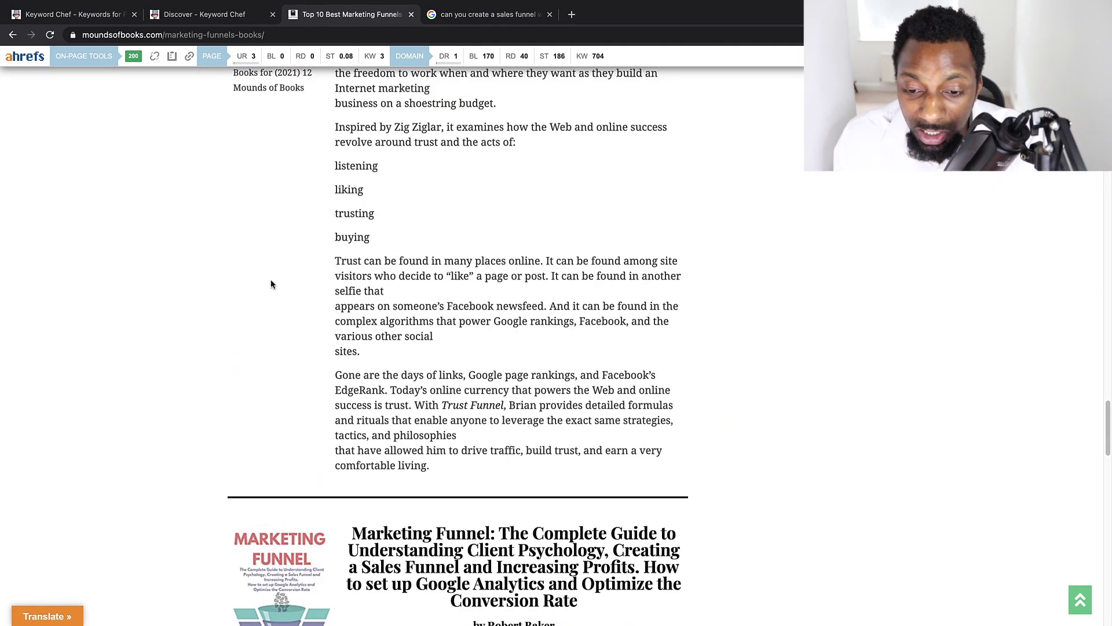
pyautogui.scroll(-20, 271, 284)
pyautogui.scroll(20, 365, 273)
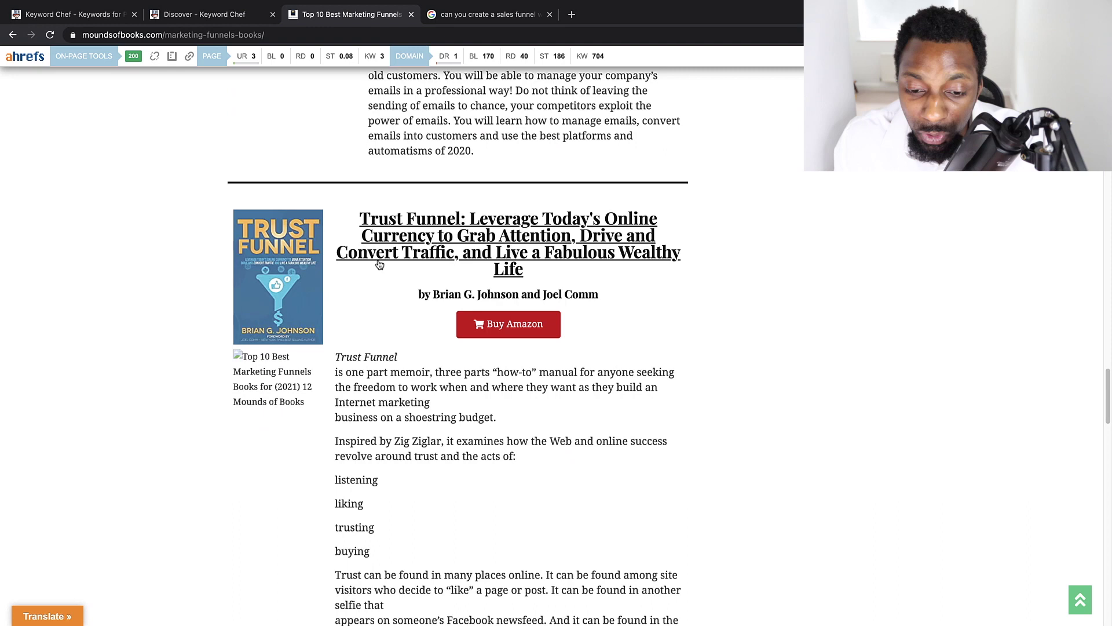
pyautogui.scroll(20, 380, 265)
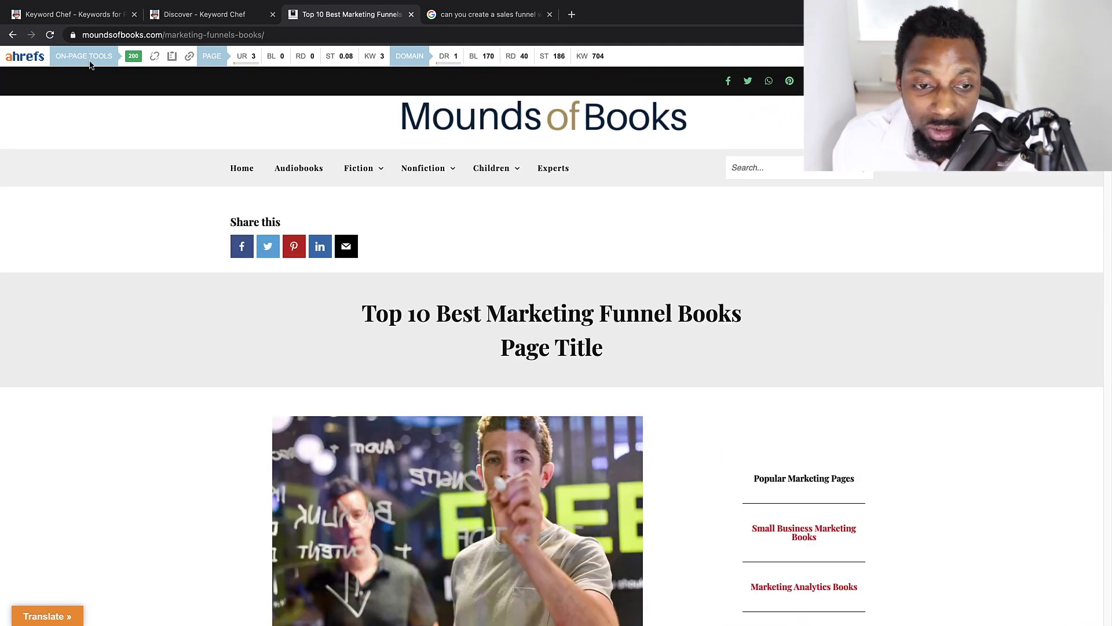
pyautogui.scroll(-20, 386, 263)
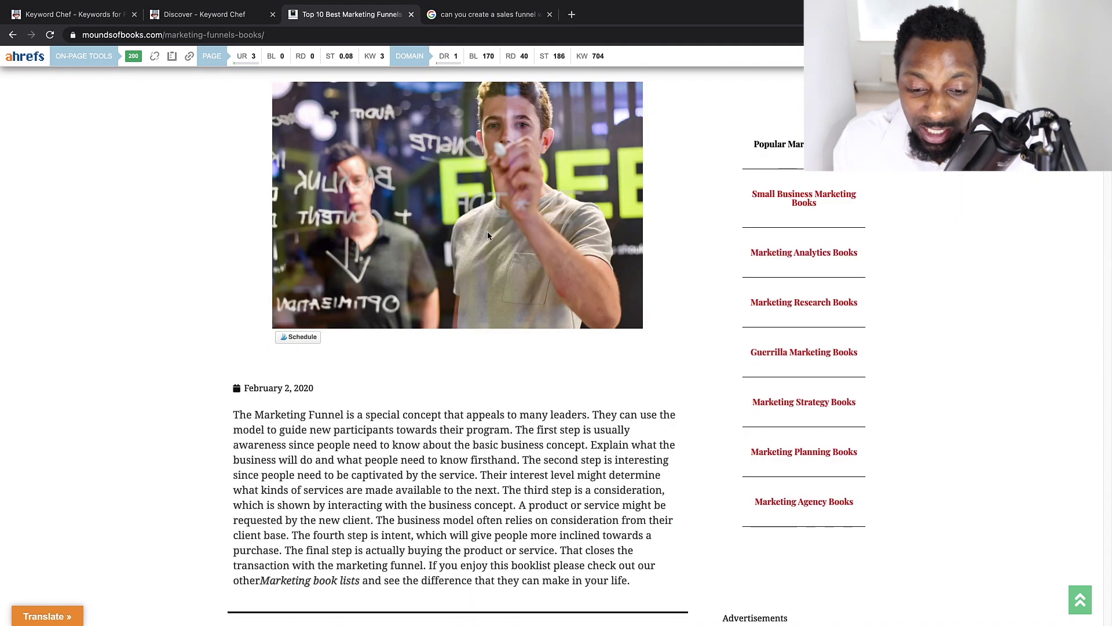
pyautogui.scroll(-15, 405, 351)
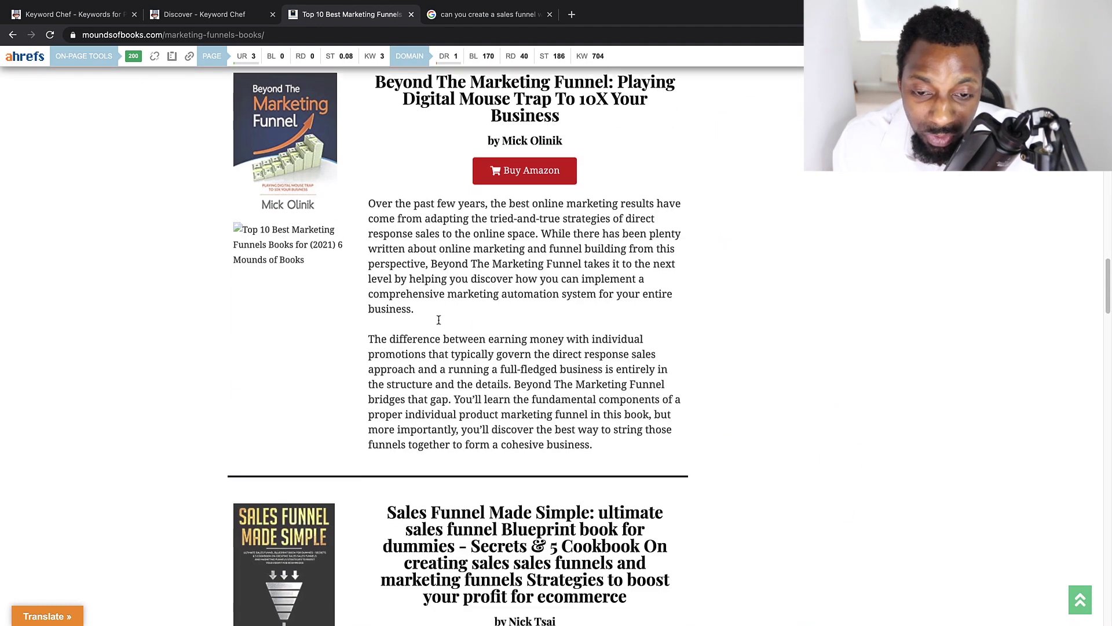
# Step: Finish reading the book list, return to the Google results, and switch to Keyword Chef's Discover tab
pyautogui.scroll(10, 440, 326)
pyautogui.scroll(15, 434, 327)
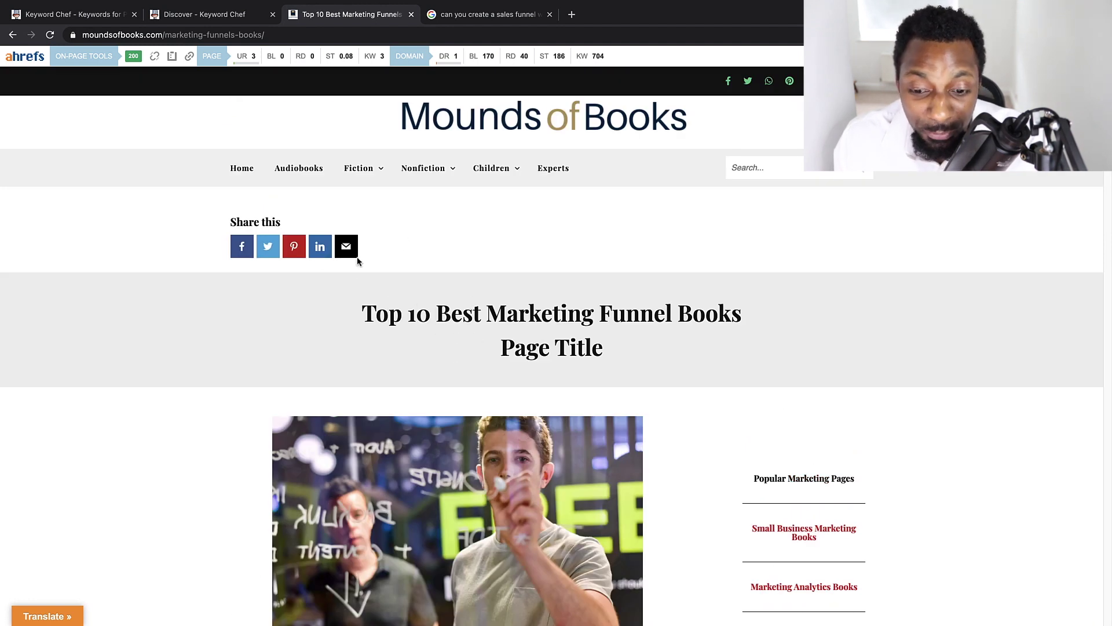
pyautogui.scroll(-10, 502, 299)
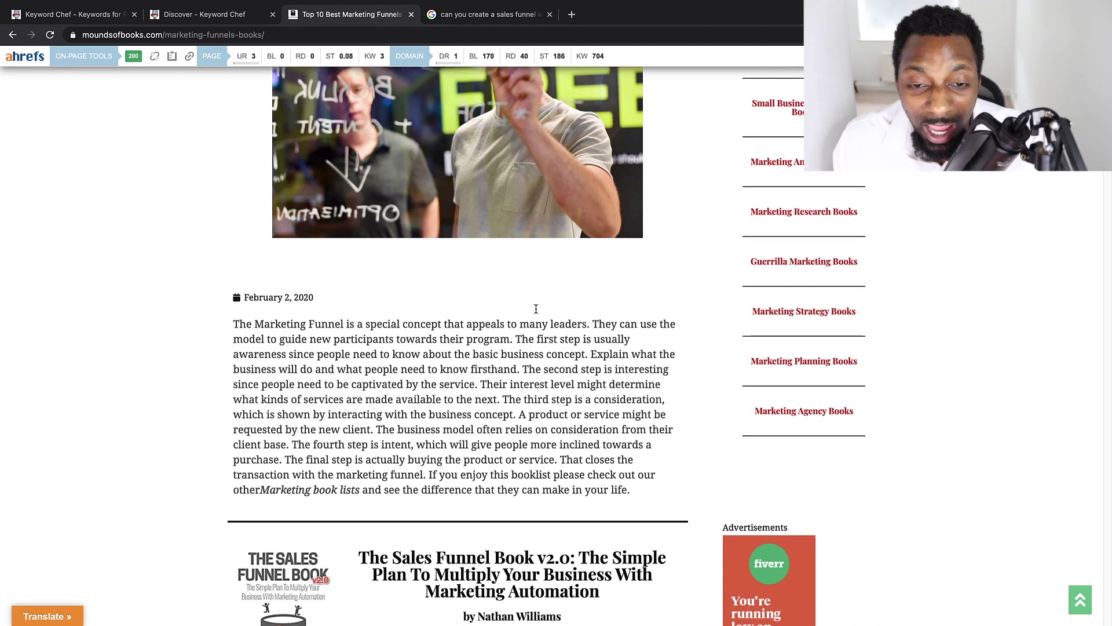
pyautogui.scroll(-15, 244, 191)
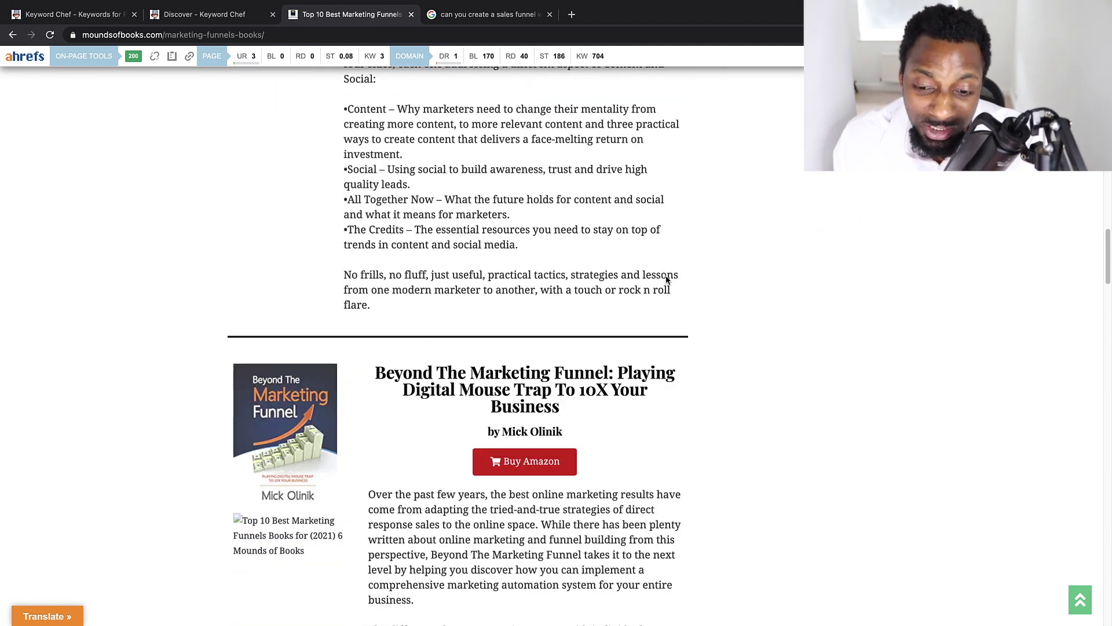
pyautogui.scroll(20, 555, 293)
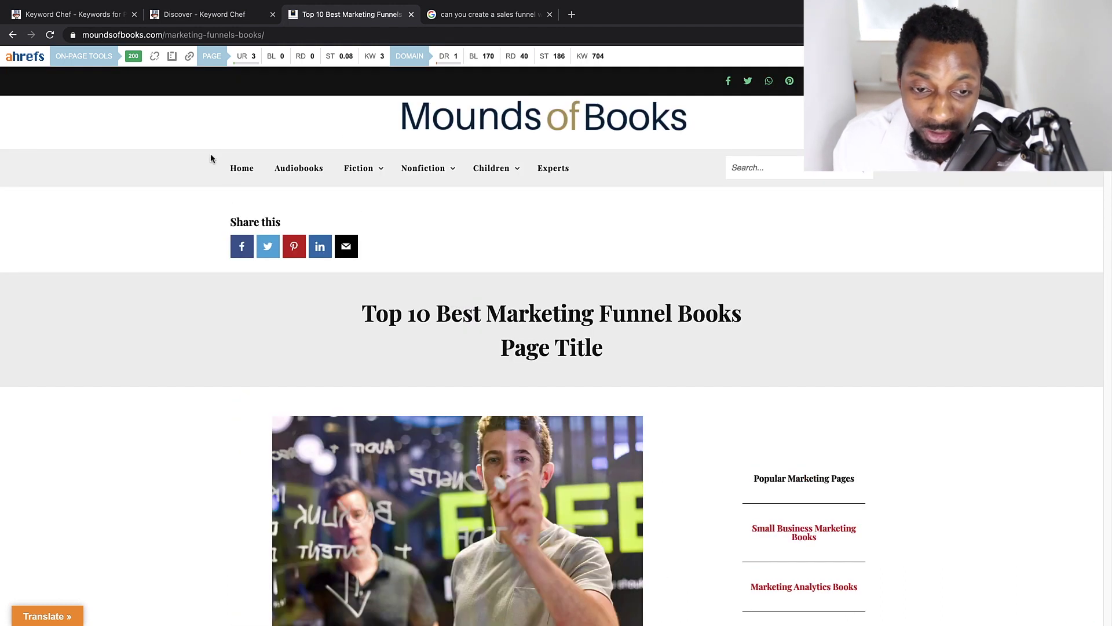
pyautogui.click(14, 34)
pyautogui.hotkey('ctrl', 'shift', 'Tab')
# Step: View the Compare and How to keyword lists for sales funnels, then return to Discover
pyautogui.click(380, 235)
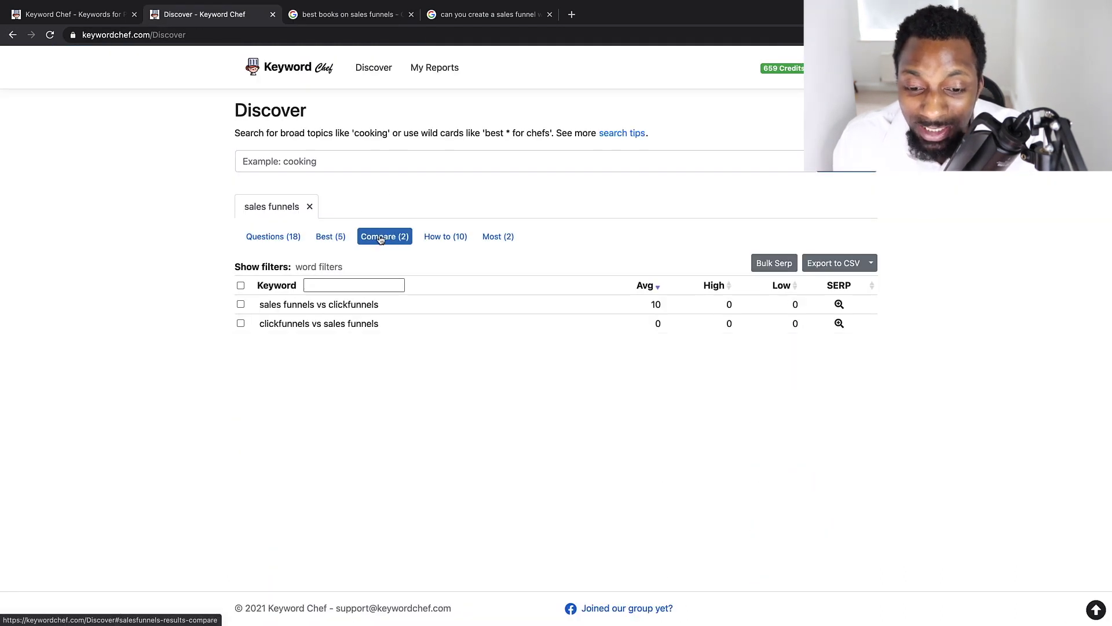
pyautogui.click(445, 237)
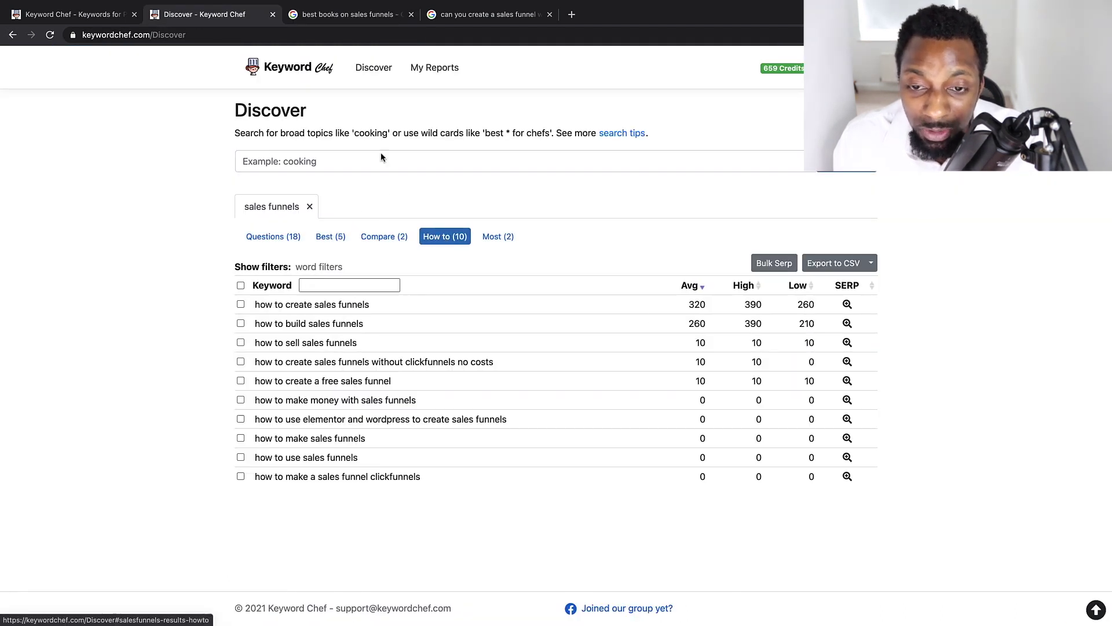
pyautogui.click(373, 69)
# Step: Open the saved poodle report from My Reports and scroll down its keyword list
pyautogui.click(424, 80)
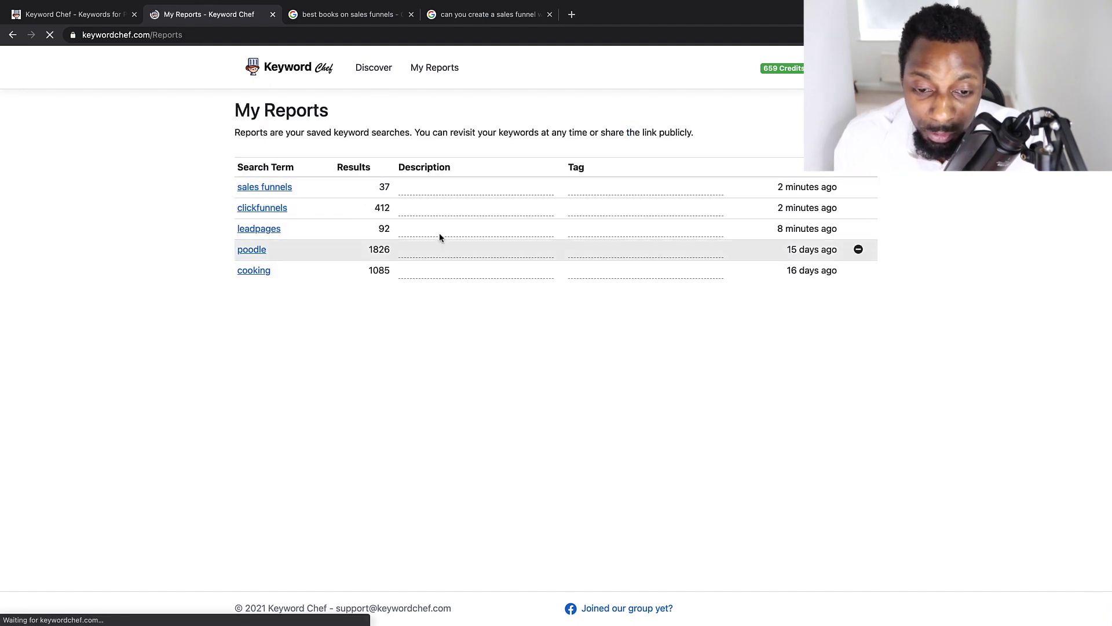
pyautogui.click(253, 250)
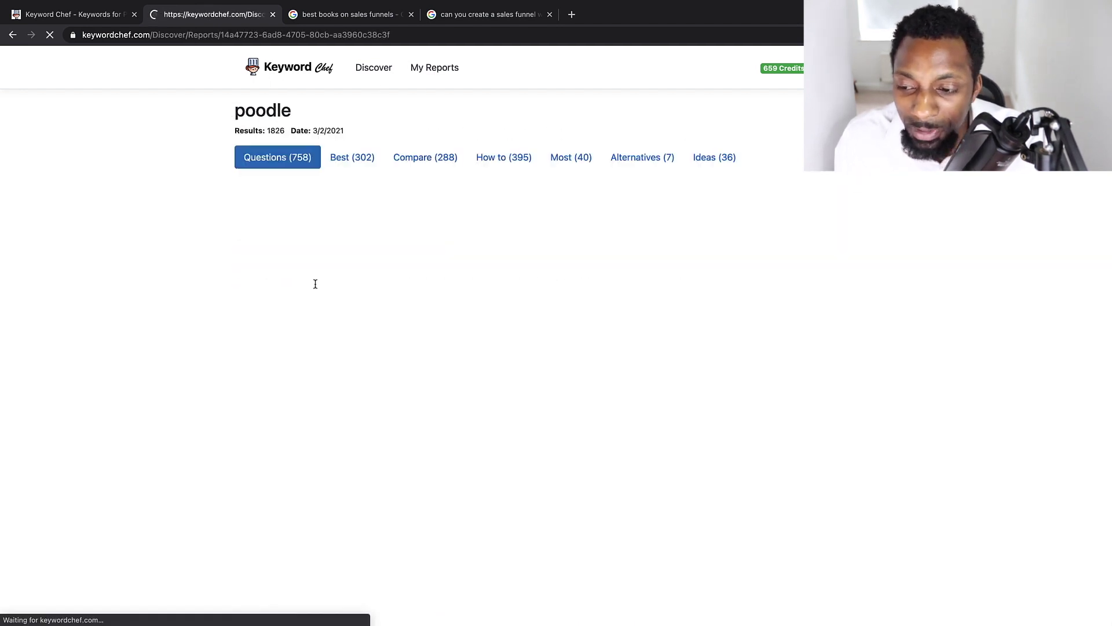
pyautogui.scroll(-5, 407, 314)
pyautogui.scroll(-12, 408, 314)
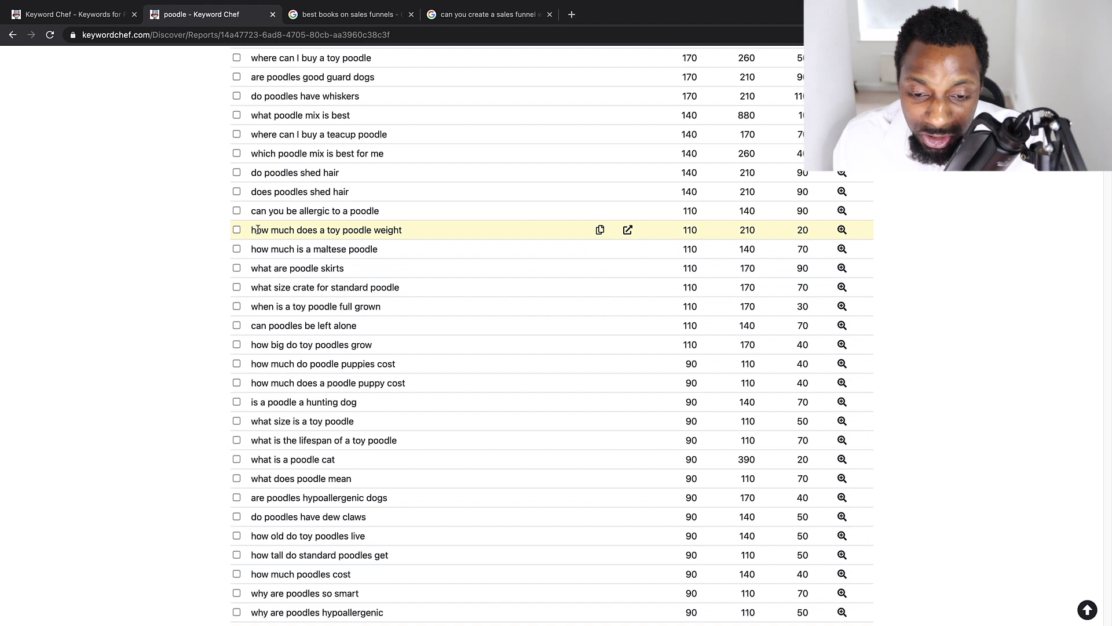
pyautogui.scroll(-5, 424, 278)
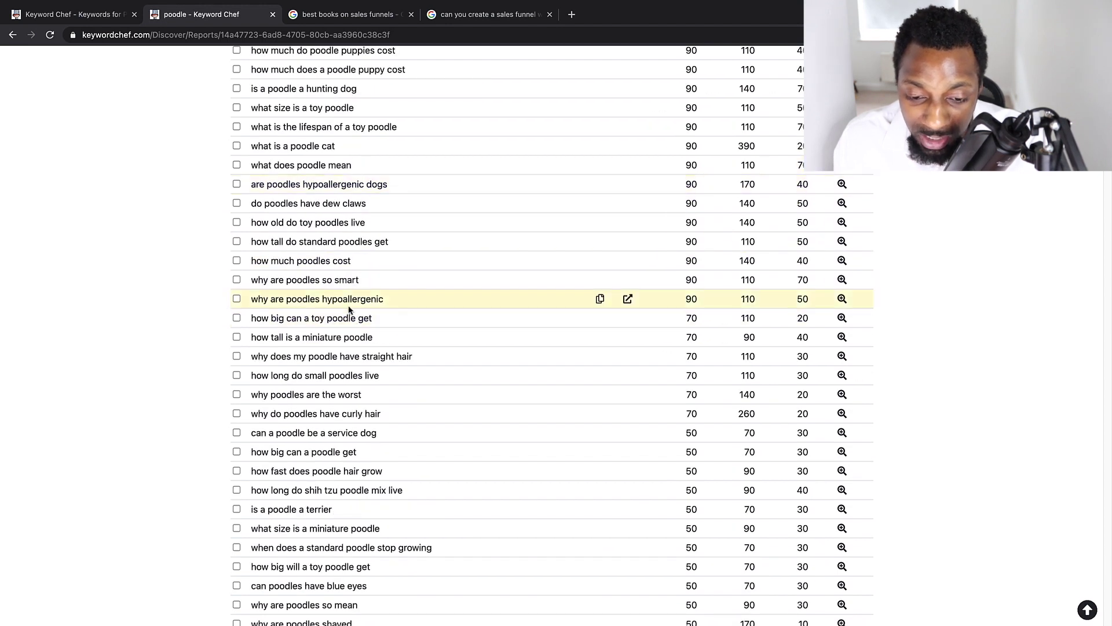
pyautogui.scroll(-5, 317, 330)
pyautogui.scroll(-3, 318, 330)
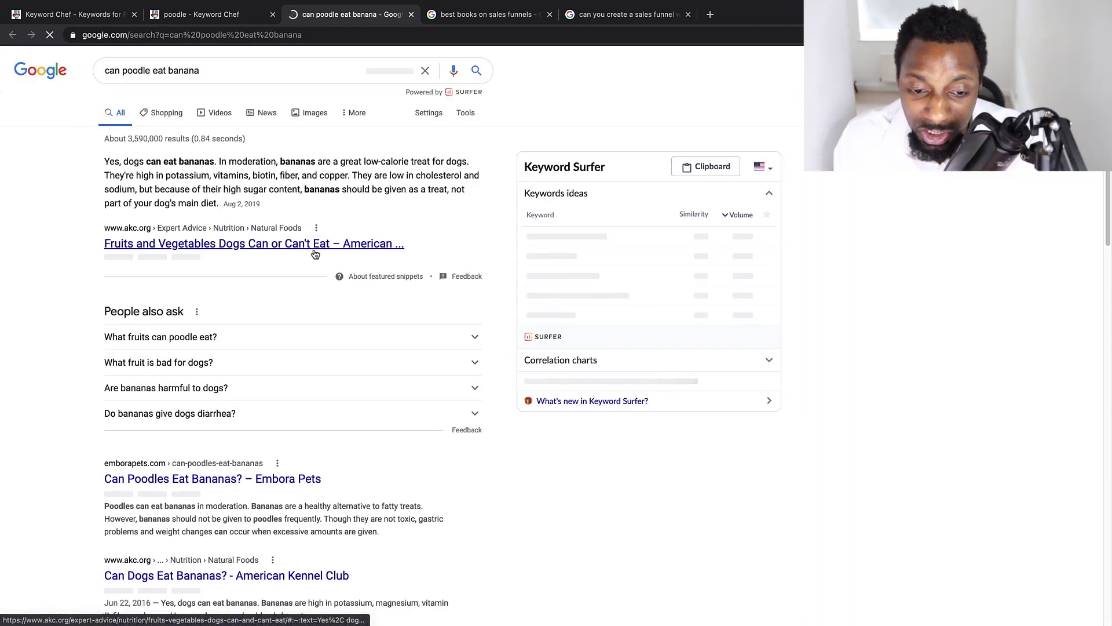
# Step: Highlight the featured answer about dogs eating bananas and scroll down the results
pyautogui.moveTo(105, 181); pyautogui.dragTo(343, 214)
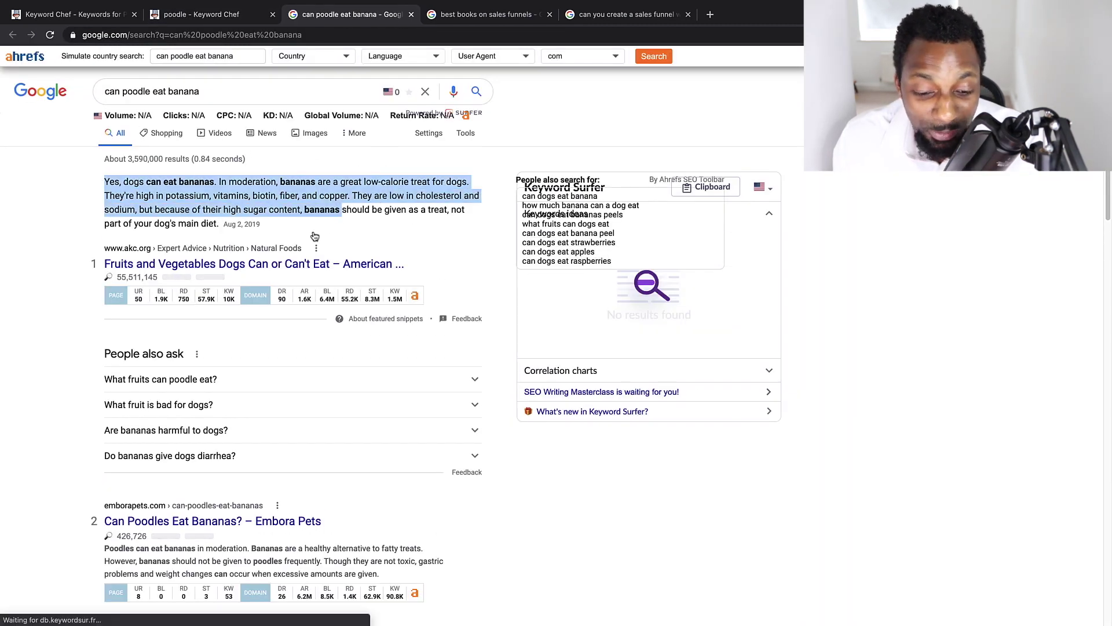
pyautogui.scroll(-2, 307, 244)
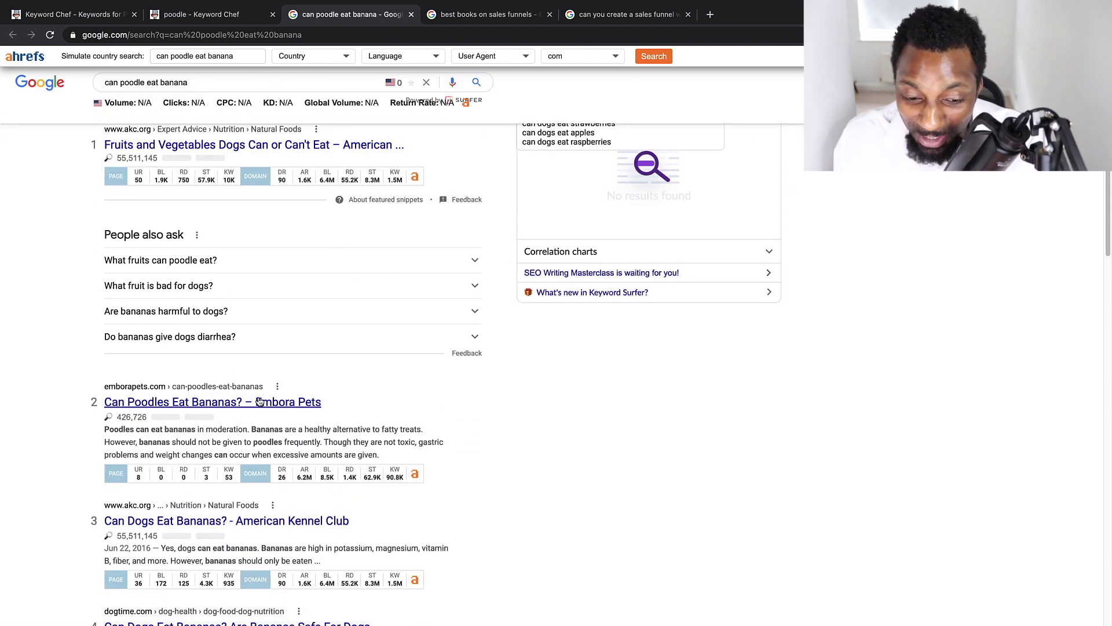
pyautogui.scroll(-2, 263, 400)
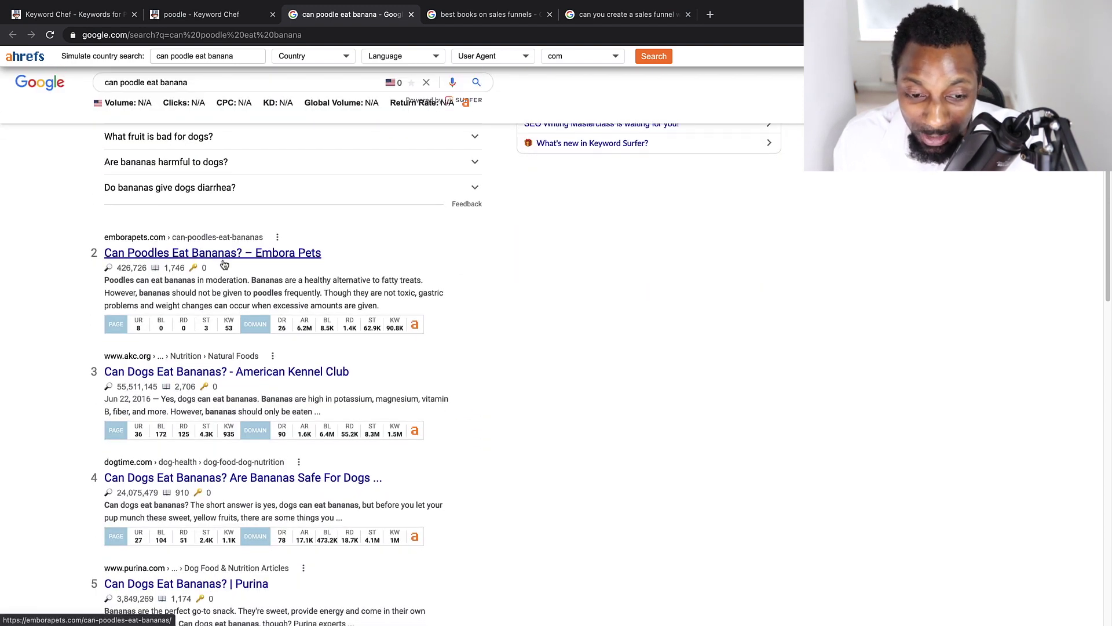
pyautogui.scroll(-1, 124, 241)
# Step: Open the Embora Pets result in a new tab, look at it, then close it
pyautogui.rightClick(171, 249)
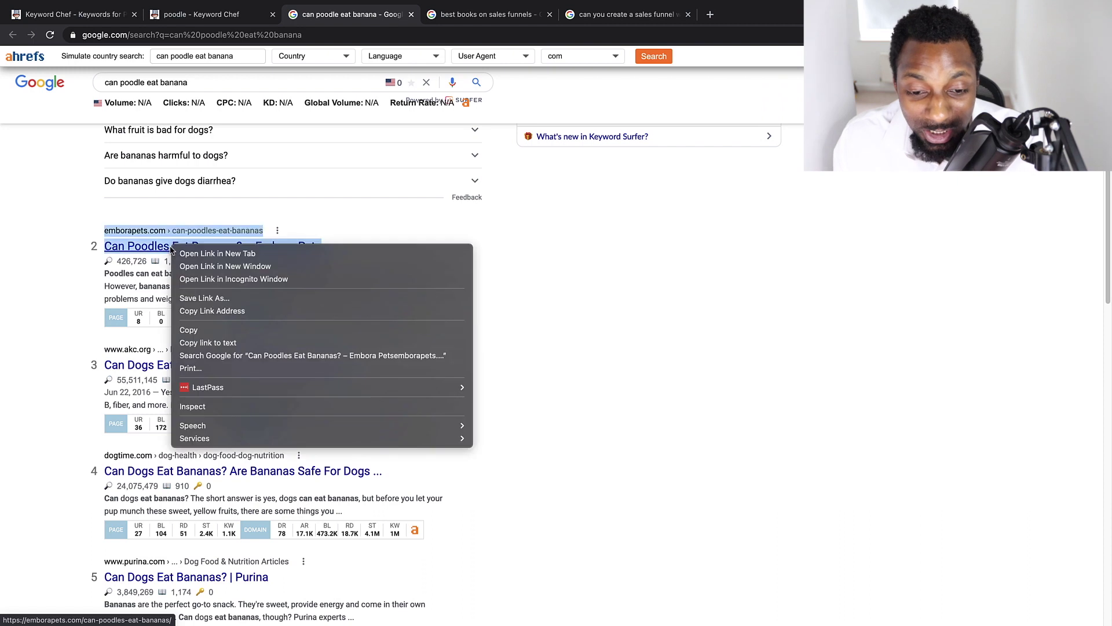
pyautogui.click(204, 254)
pyautogui.click(489, 14)
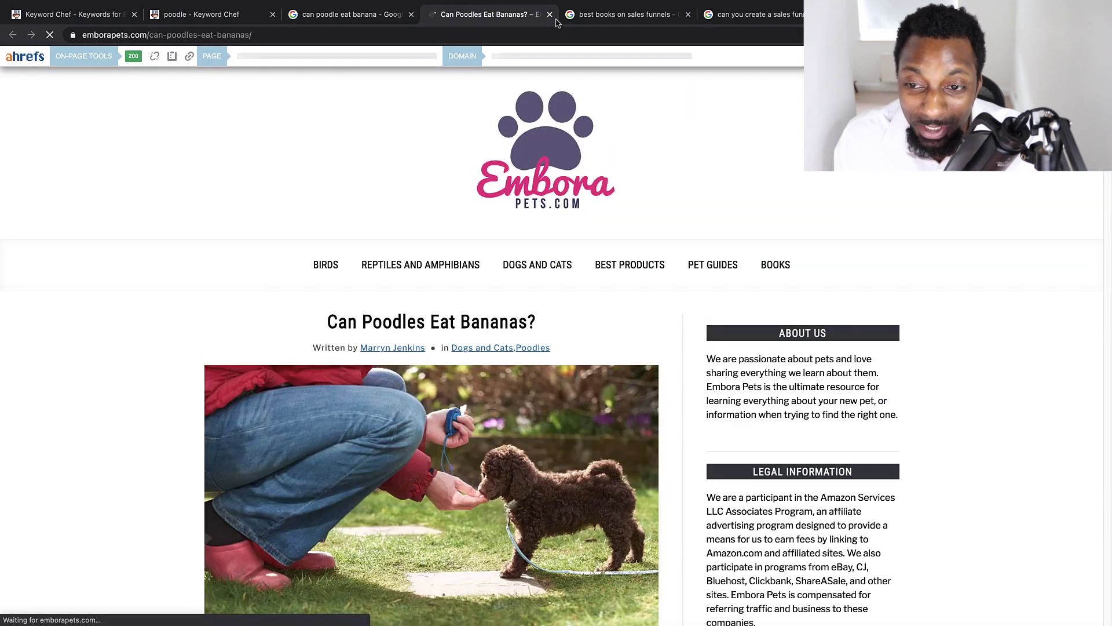
pyautogui.click(550, 14)
# Step: Scroll through the remaining 'can poodle eat banana' search results
pyautogui.scroll(-1, 376, 246)
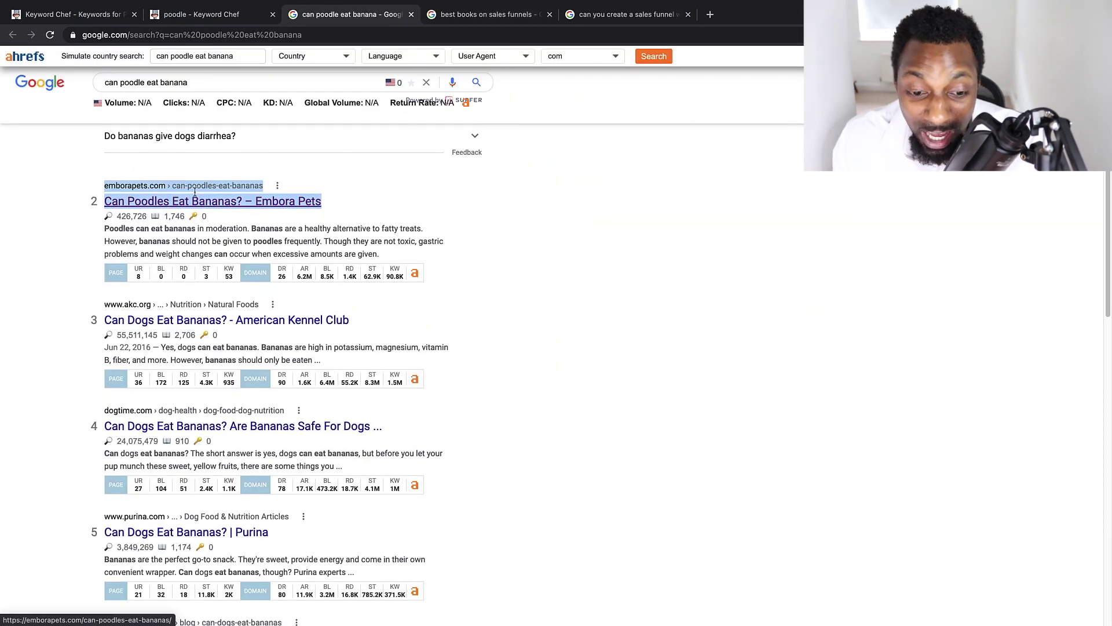
pyautogui.scroll(6, 204, 329)
pyautogui.scroll(-2, 204, 329)
pyautogui.scroll(2, 211, 324)
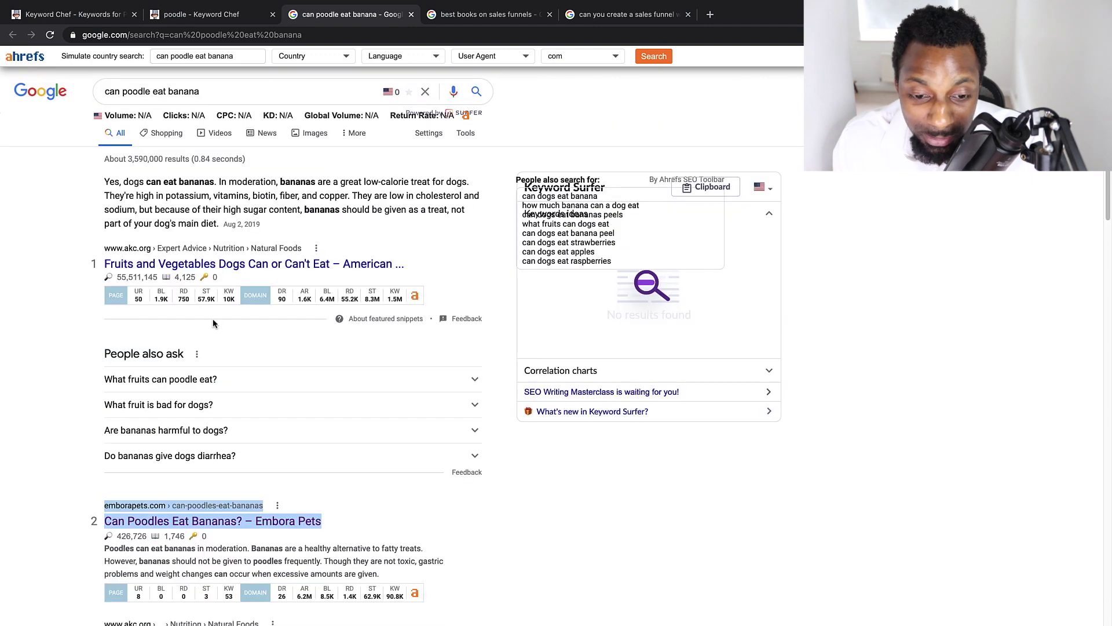
pyautogui.scroll(-8, 235, 317)
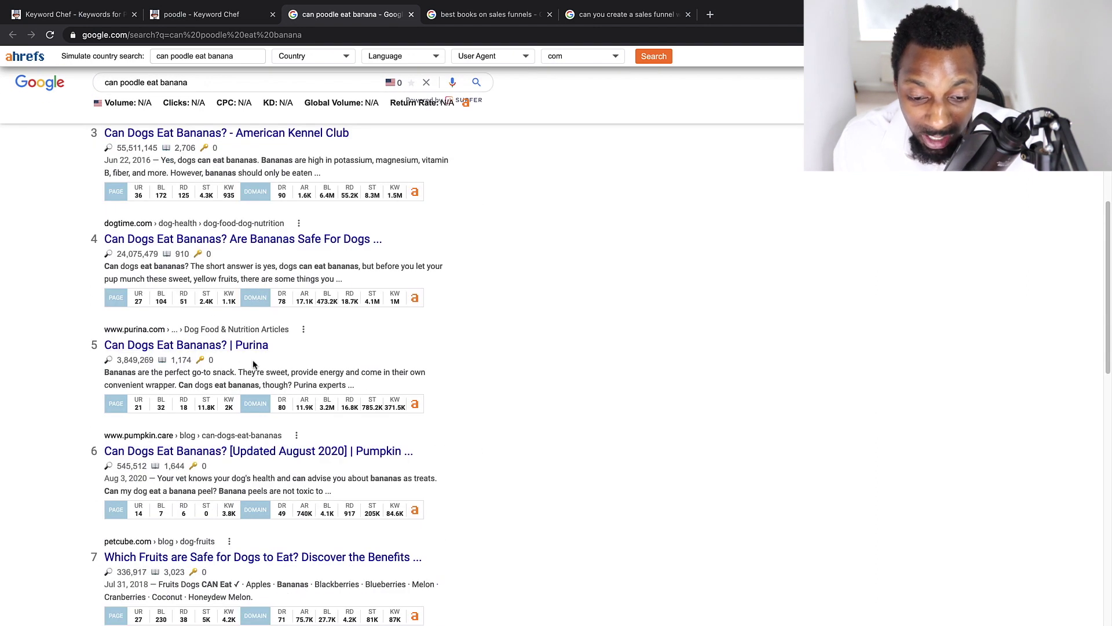
pyautogui.scroll(-1, 254, 364)
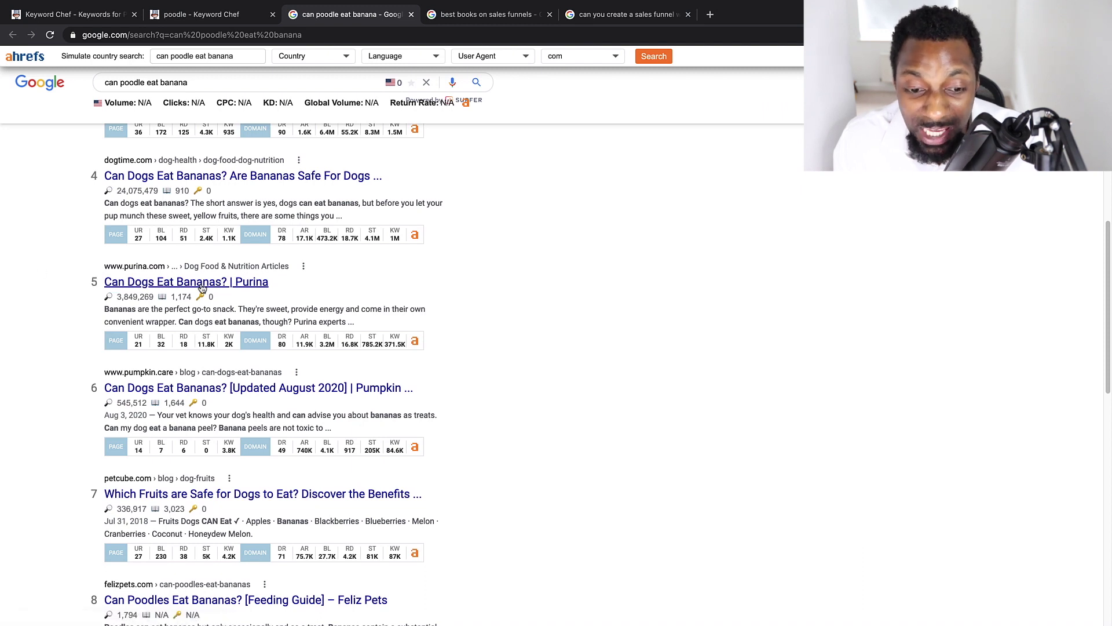
pyautogui.scroll(-1, 107, 288)
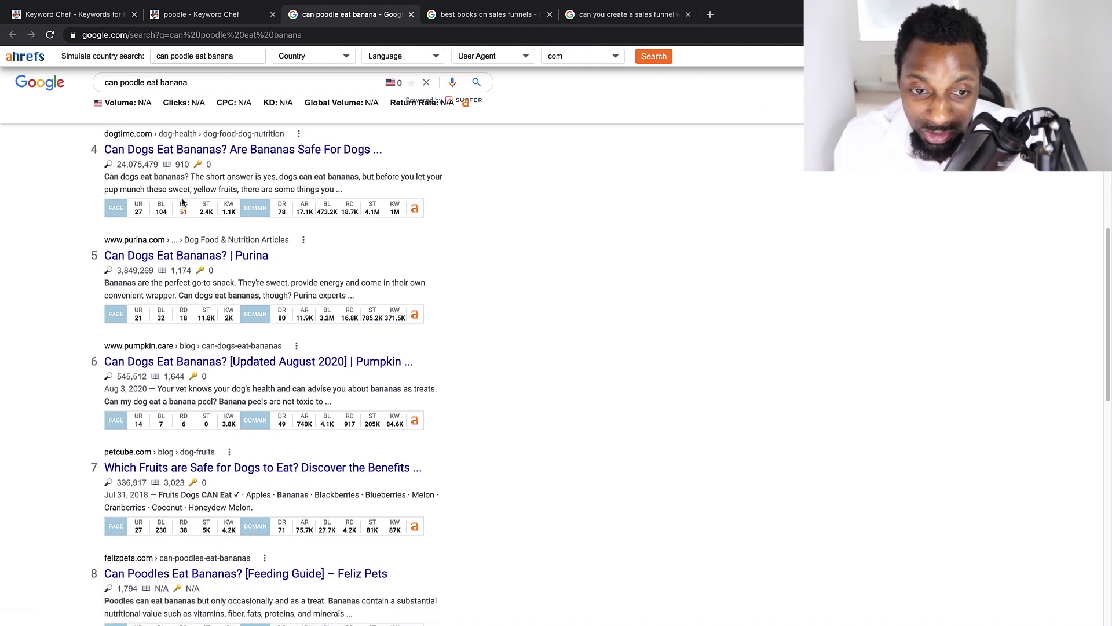
pyautogui.moveTo(189, 84); pyautogui.dragTo(60, 86)
pyautogui.scroll(-2, 284, 417)
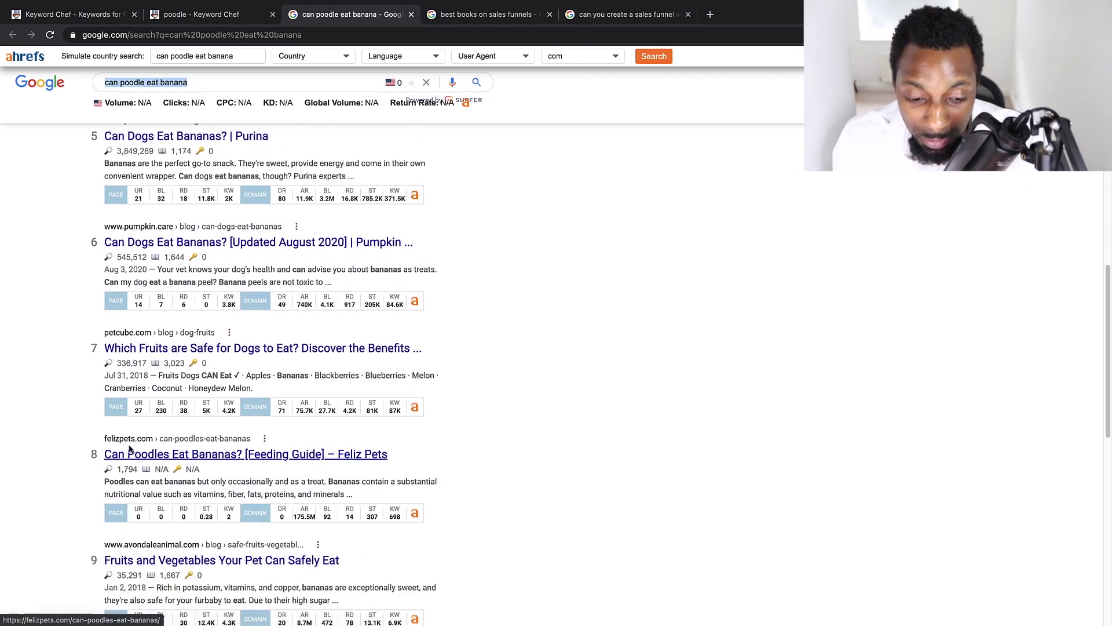
pyautogui.scroll(-1, 145, 455)
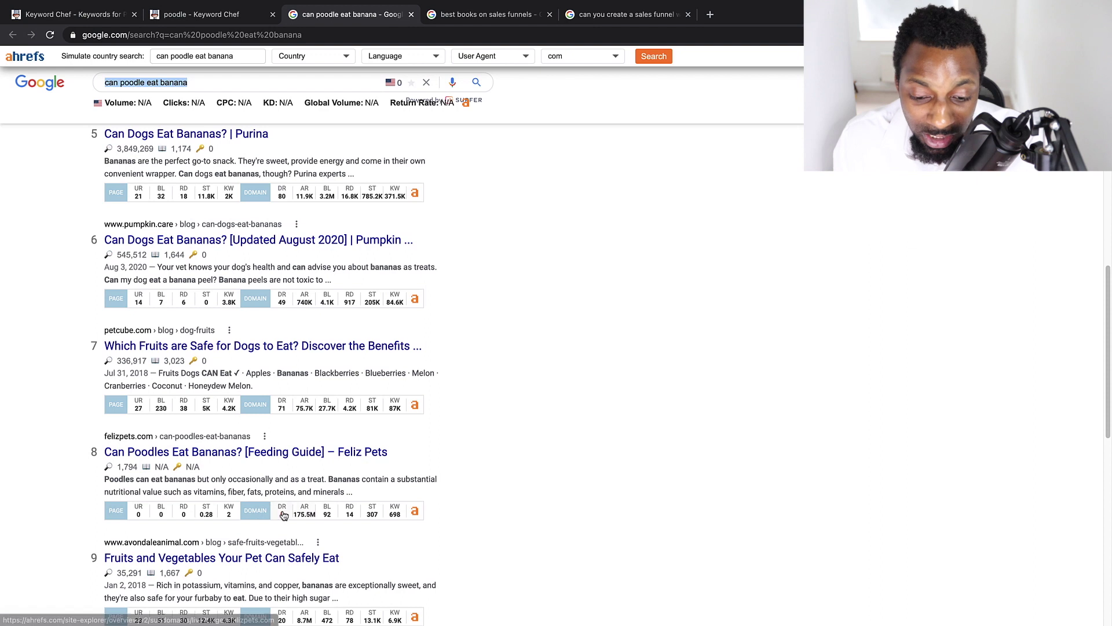
pyautogui.scroll(15, 181, 226)
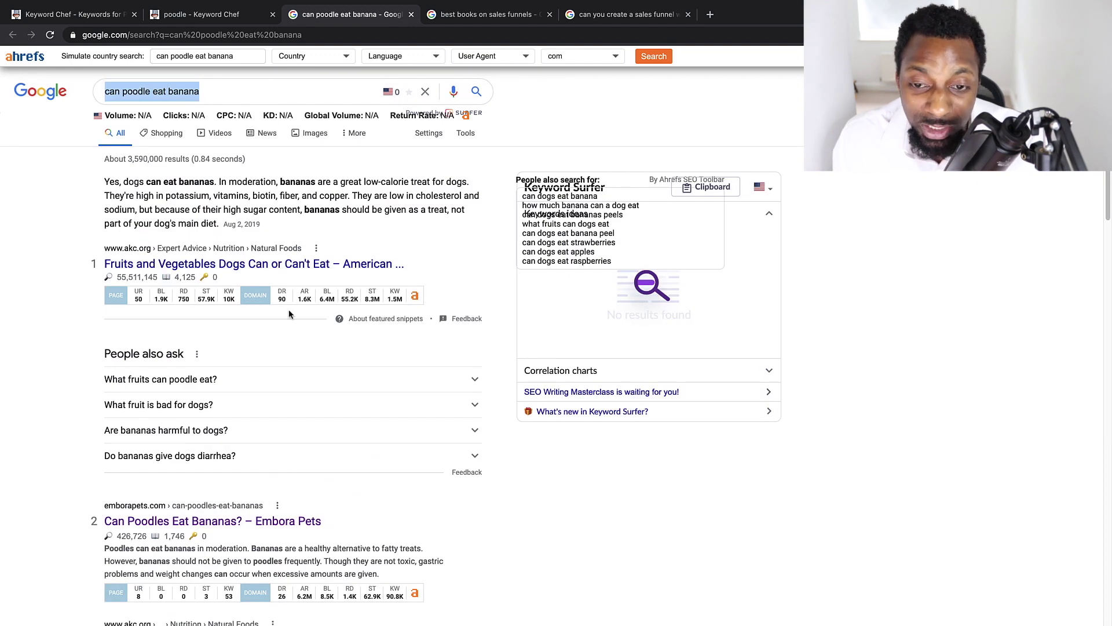
# Step: Search Google for 'why are poodles so expensive' from the poodle report
pyautogui.click(214, 15)
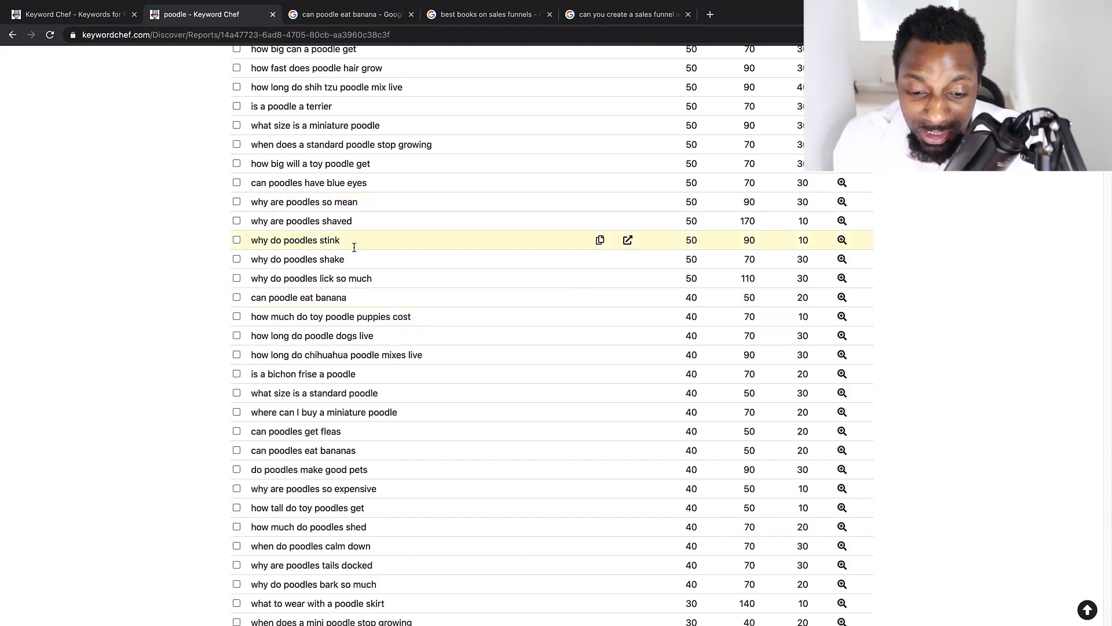
pyautogui.scroll(-3, 359, 272)
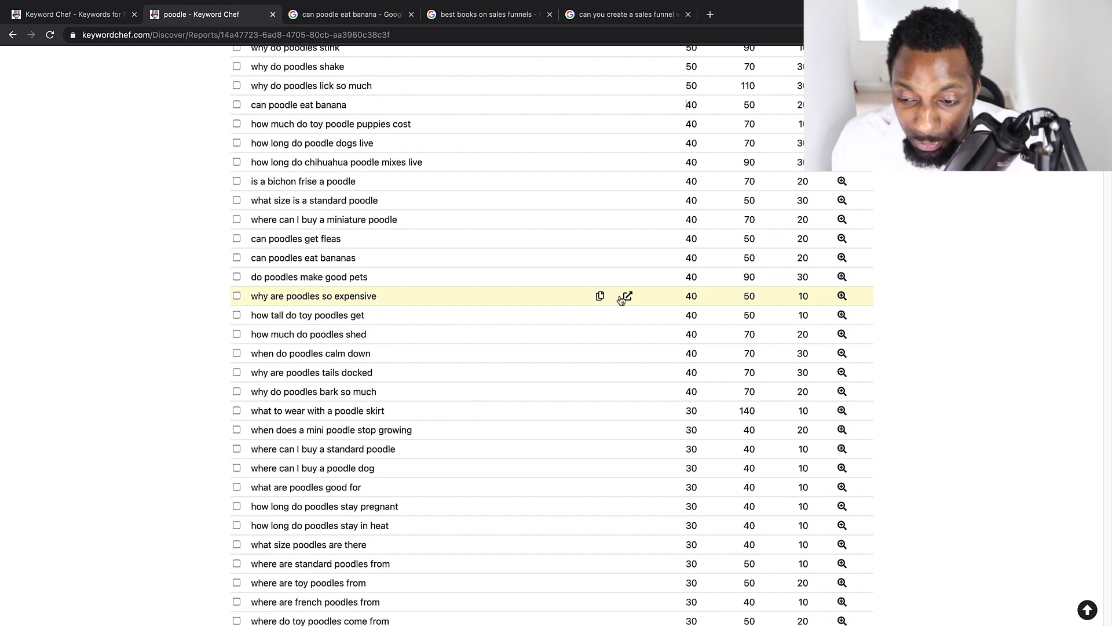
pyautogui.click(627, 296)
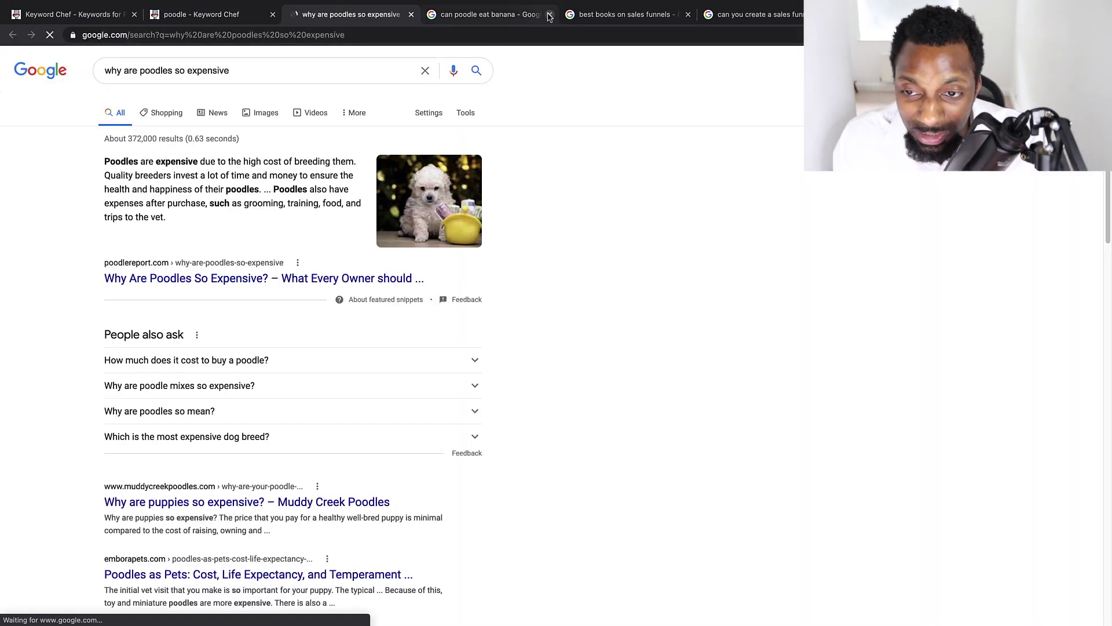
# Step: Close the old banana and book tabs and open the top-ranking Poodle Report article
pyautogui.click(550, 14)
pyautogui.click(550, 15)
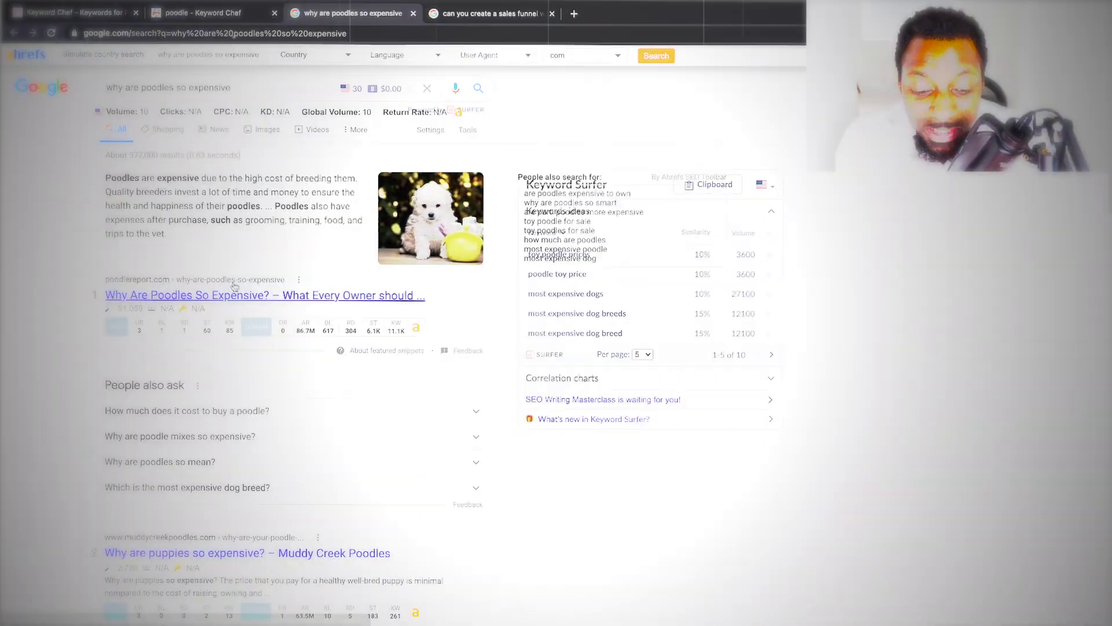
pyautogui.scroll(-5, 217, 270)
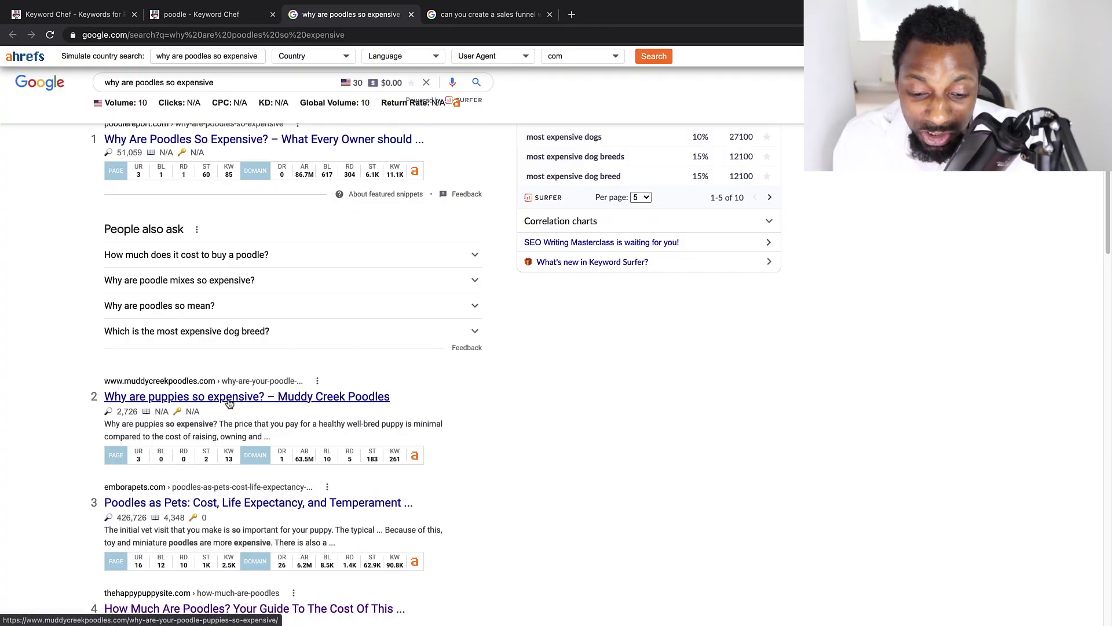
pyautogui.click(234, 397)
pyautogui.scroll(2, 268, 244)
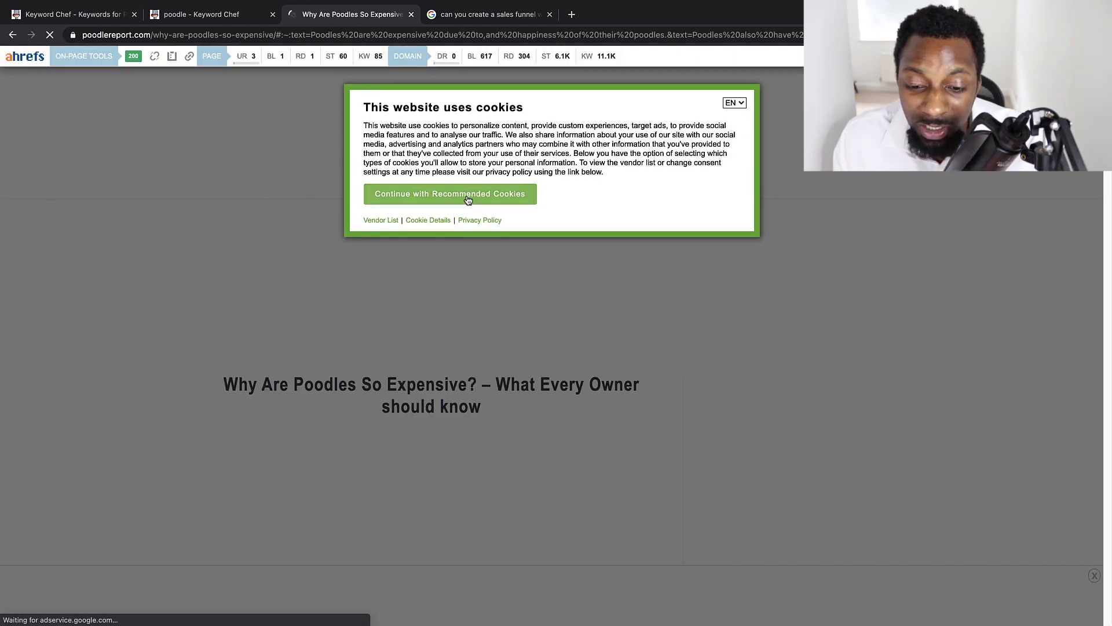
# Step: Accept the cookie notice and read through the Poodle Report poodle-cost article
pyautogui.click(469, 200)
pyautogui.scroll(-20, 487, 323)
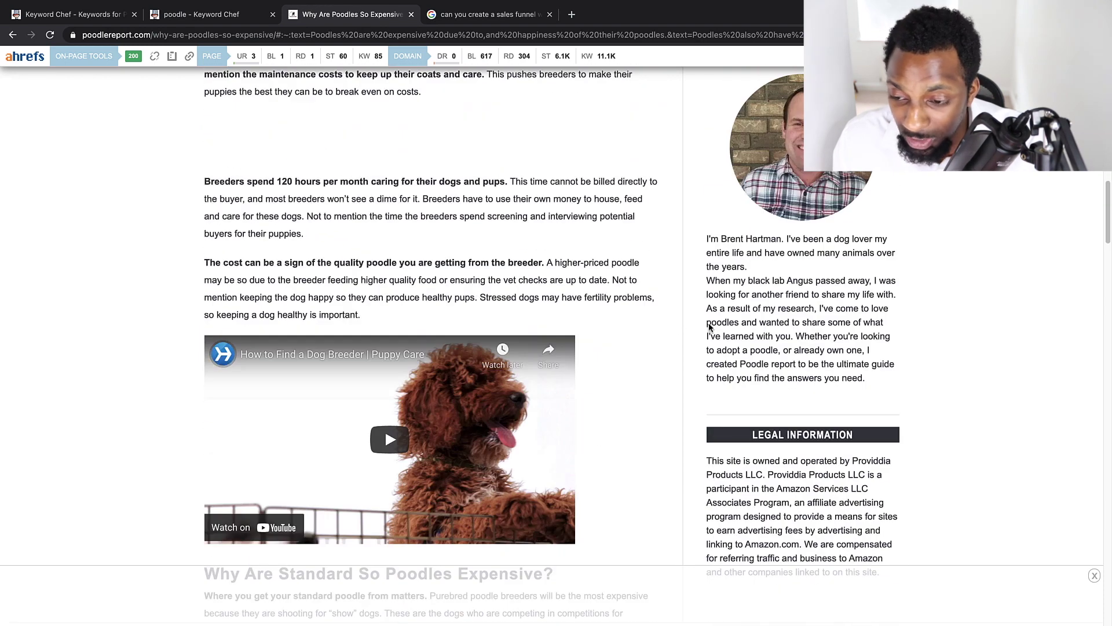
pyautogui.scroll(-15, 678, 323)
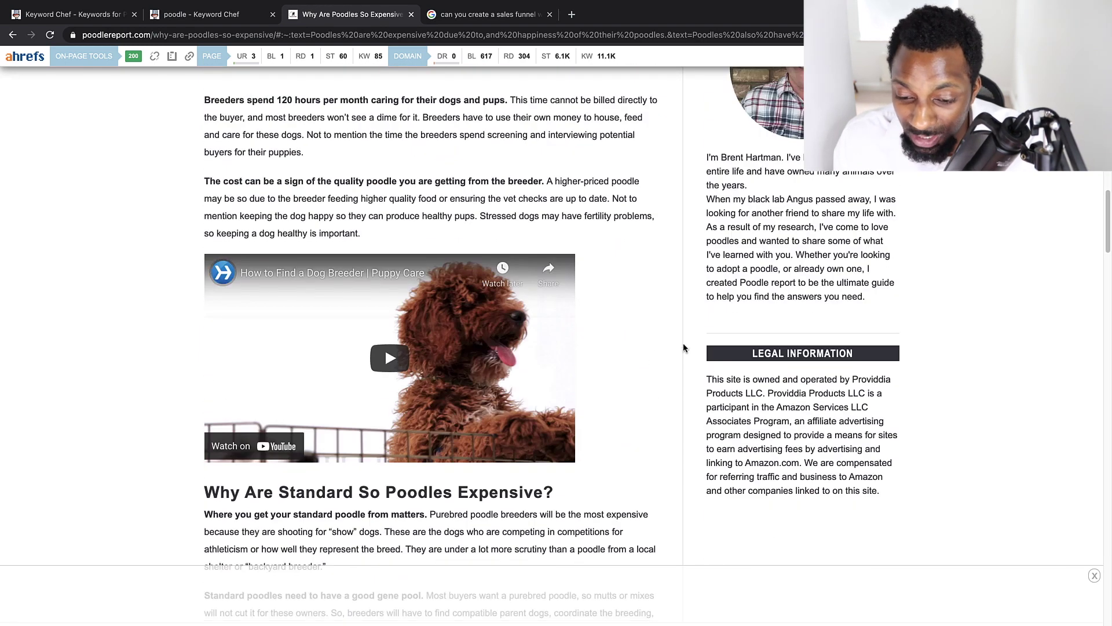
pyautogui.scroll(-20, 521, 303)
pyautogui.scroll(20, 520, 298)
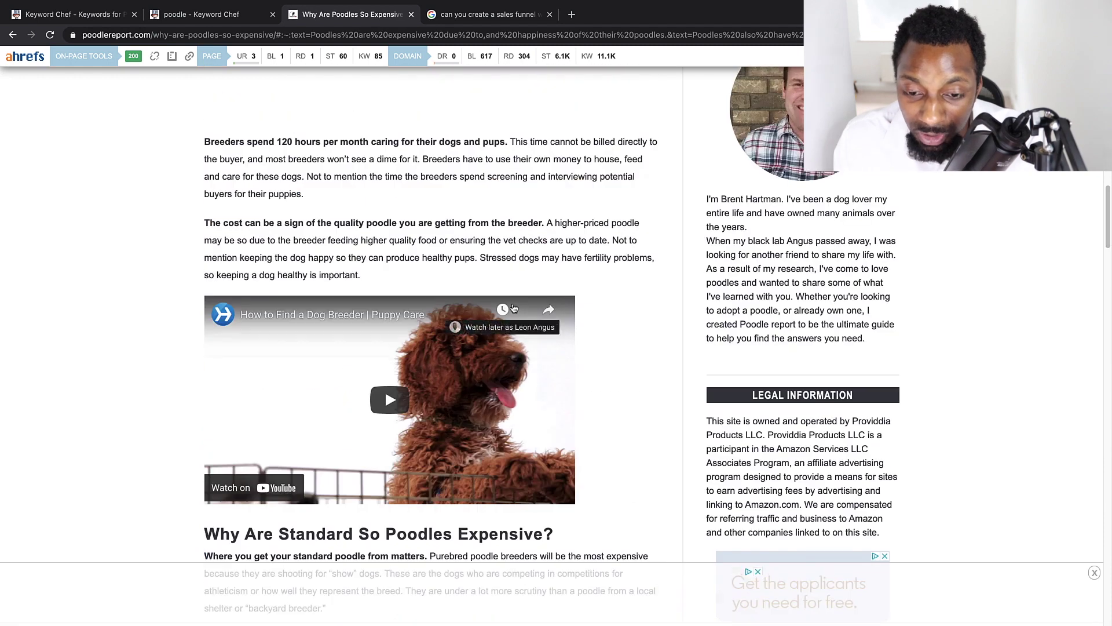
pyautogui.scroll(3, 513, 307)
pyautogui.scroll(-20, 492, 273)
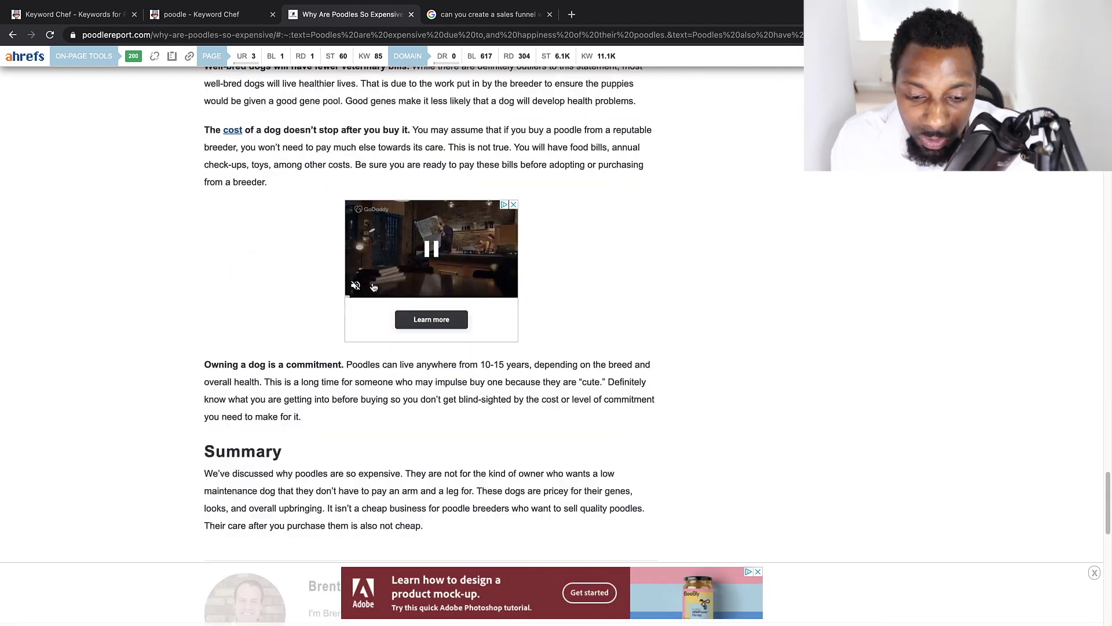
pyautogui.scroll(-4, 374, 286)
pyautogui.scroll(20, 373, 287)
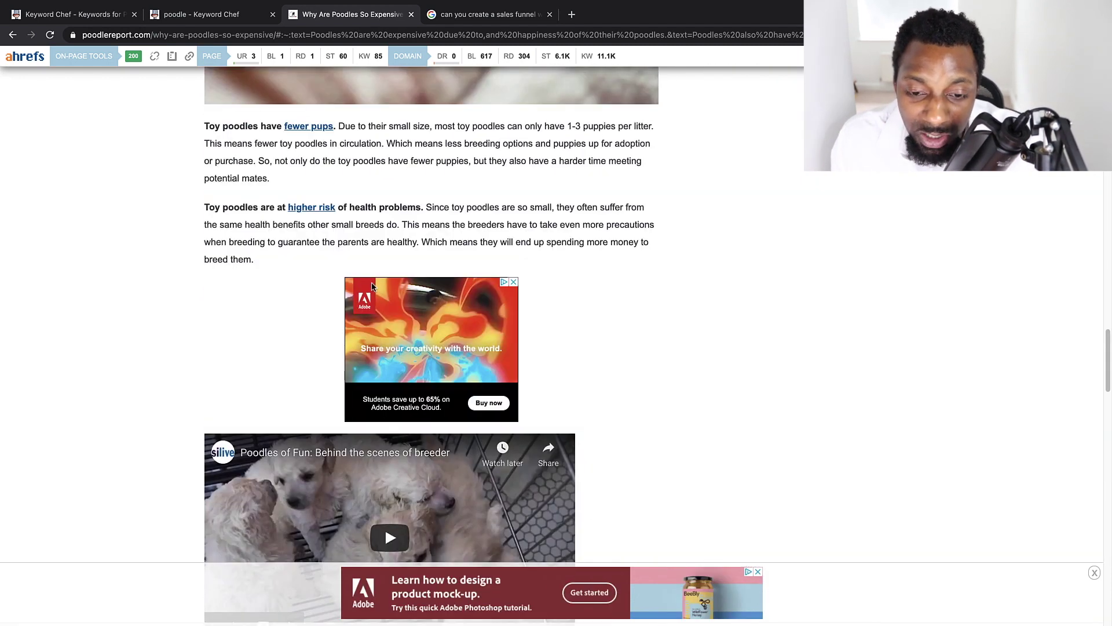
pyautogui.scroll(15, 372, 286)
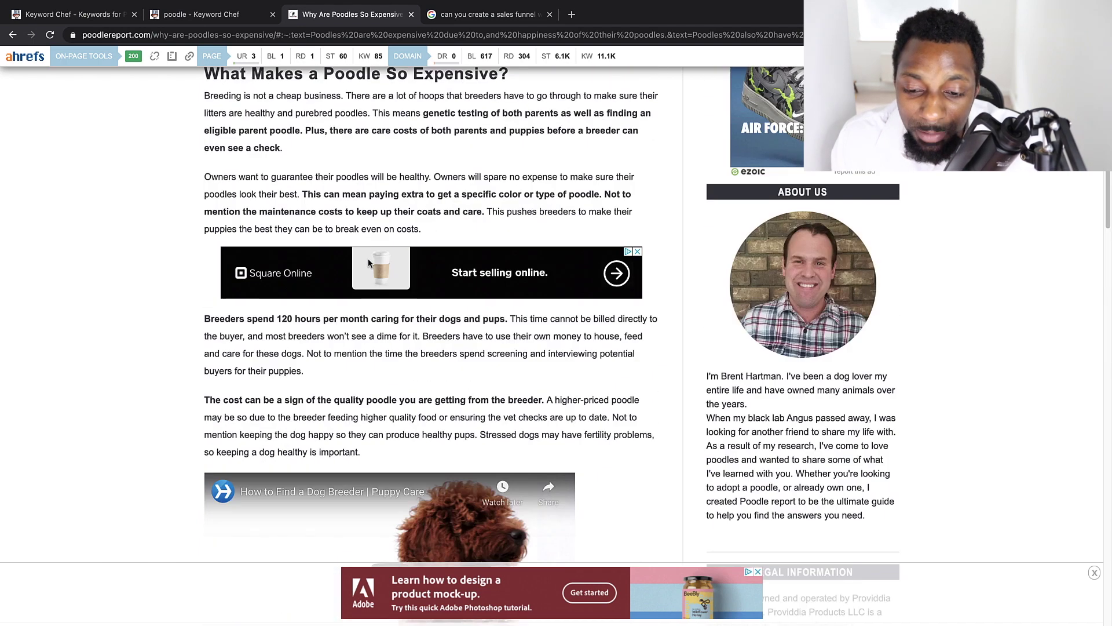
pyautogui.scroll(8, 367, 258)
pyautogui.scroll(5, 364, 260)
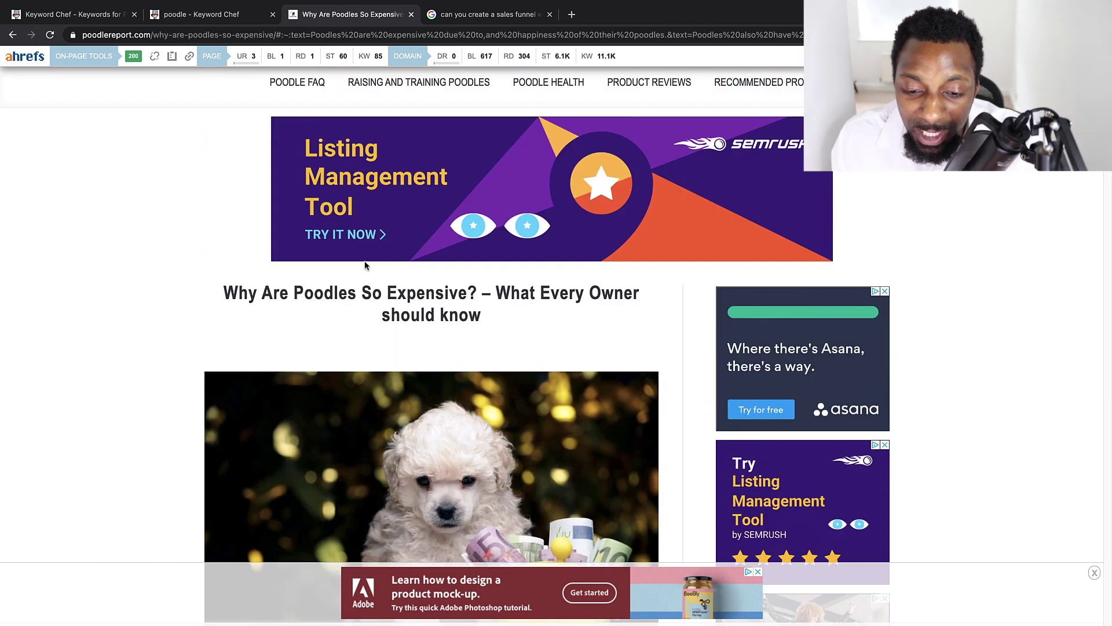
# Step: Keep reading the article, then go back to the 'why are poodles so expensive' results
pyautogui.scroll(-10, 367, 261)
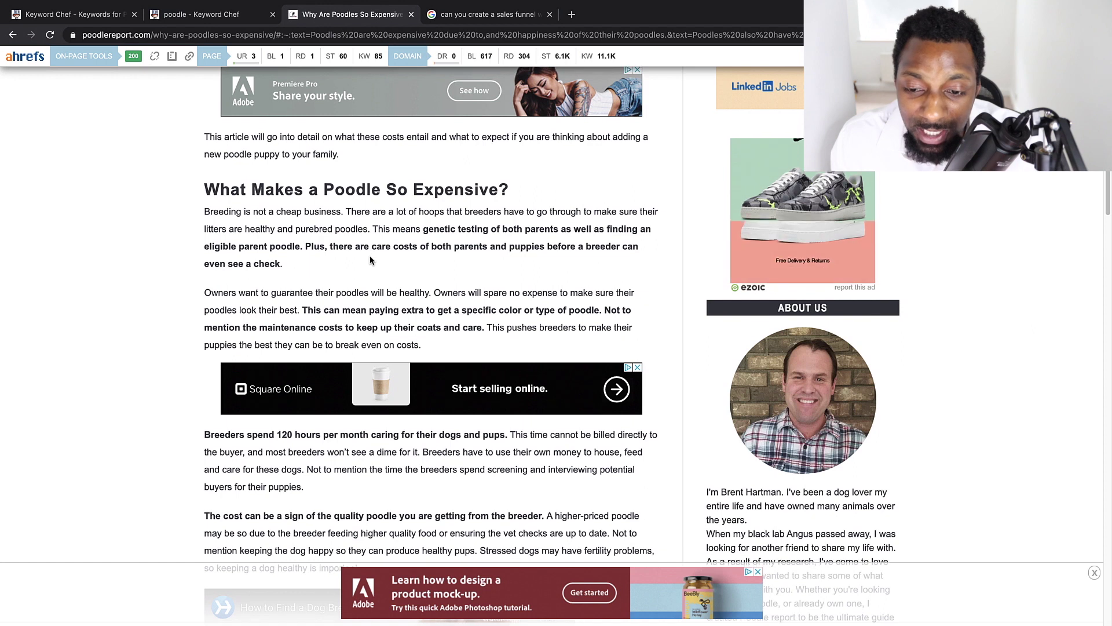
pyautogui.scroll(-5, 370, 260)
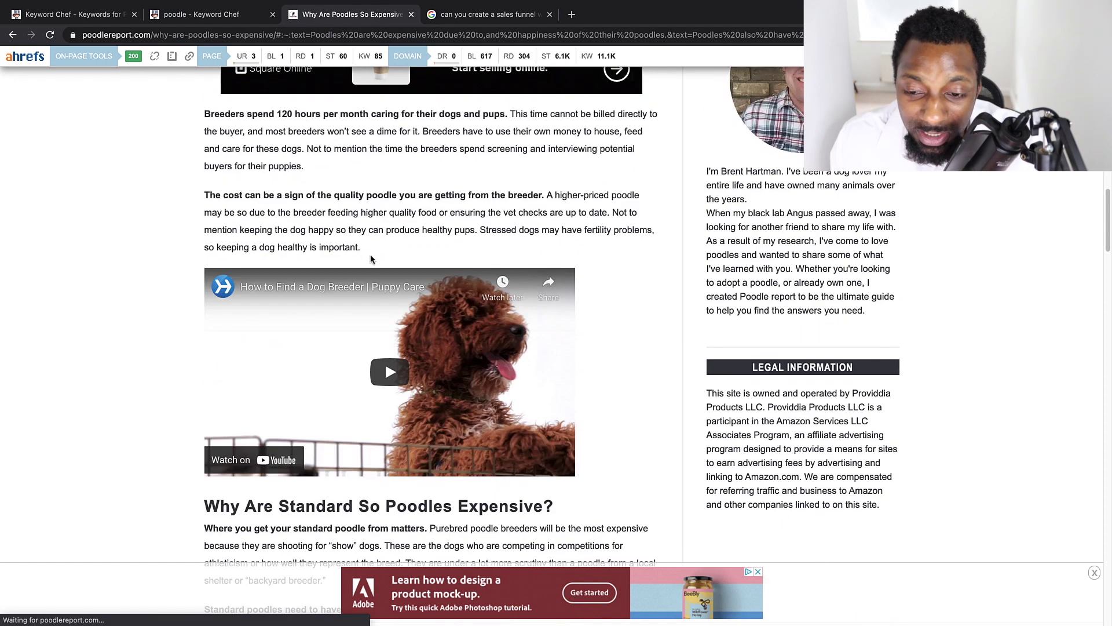
pyautogui.scroll(-4, 370, 258)
pyautogui.scroll(2, 373, 258)
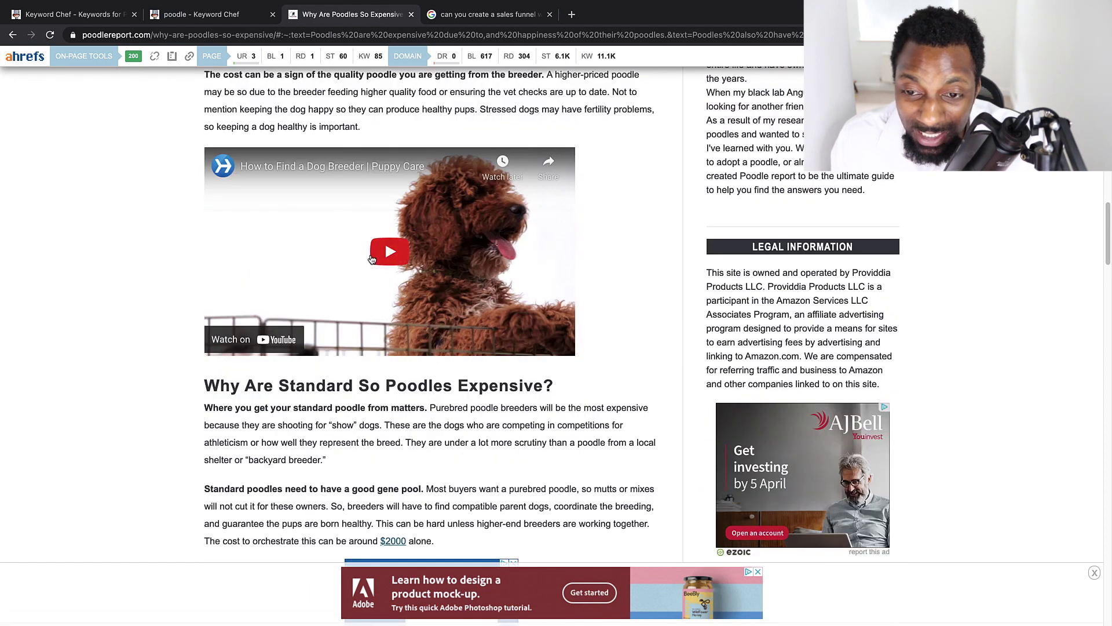
pyautogui.scroll(-10, 385, 253)
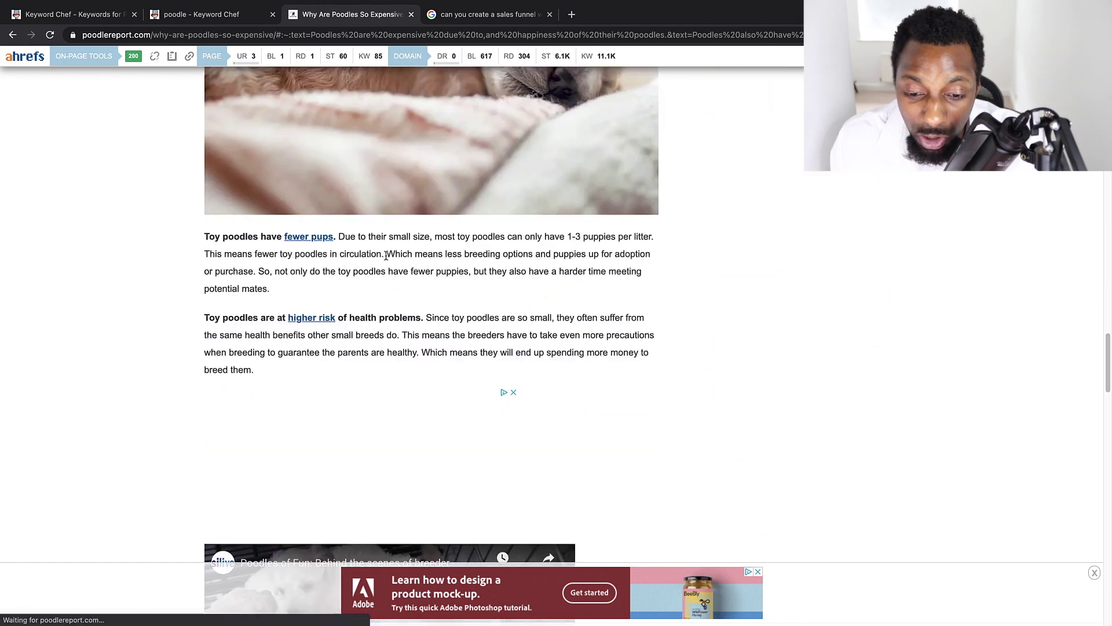
pyautogui.scroll(-10, 386, 255)
pyautogui.scroll(-3, 300, 251)
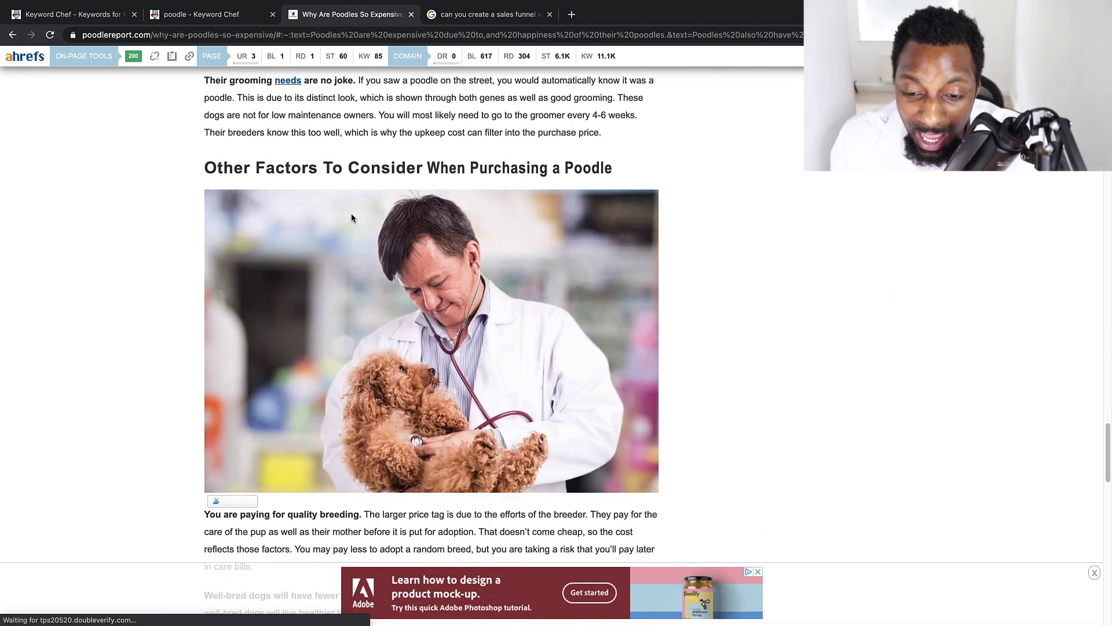
pyautogui.scroll(-10, 369, 309)
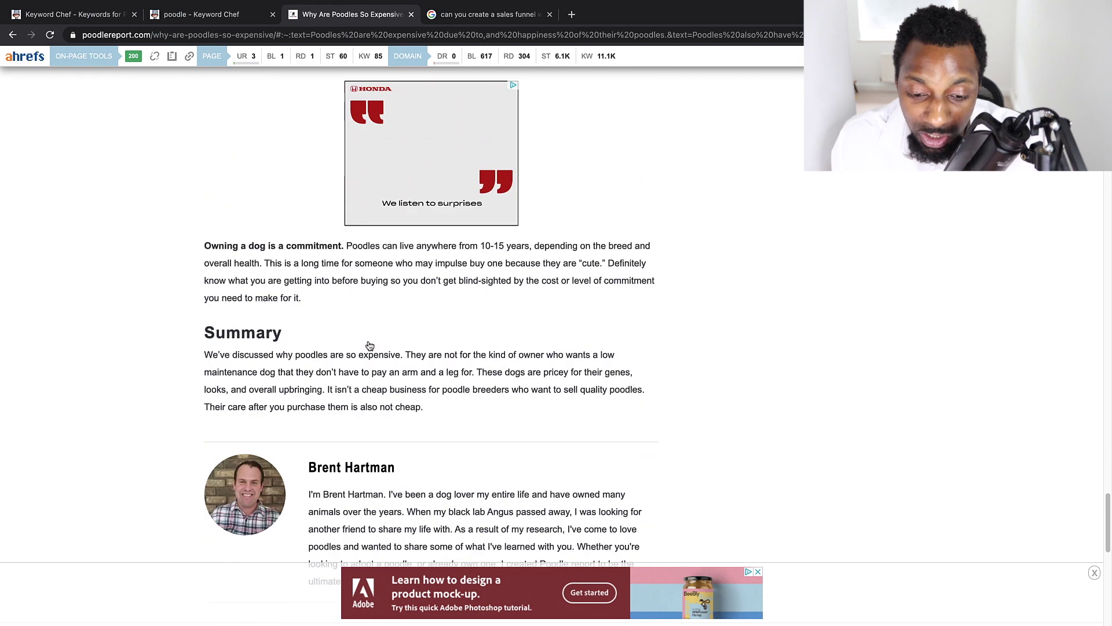
pyautogui.scroll(18, 371, 336)
pyautogui.scroll(10, 373, 343)
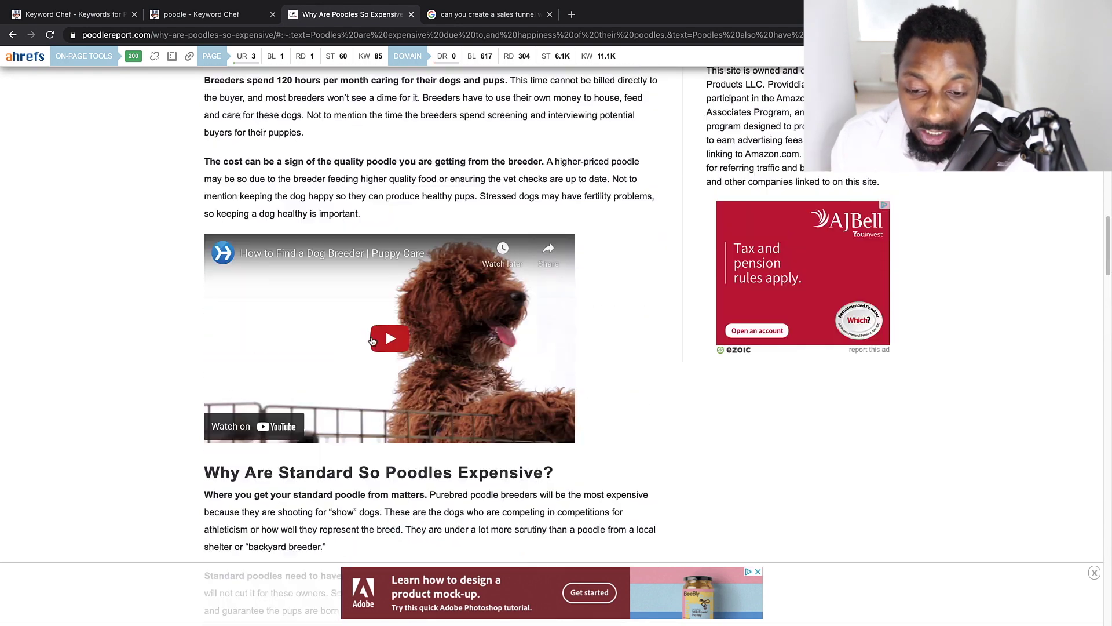
pyautogui.scroll(5, 373, 342)
pyautogui.scroll(20, 372, 339)
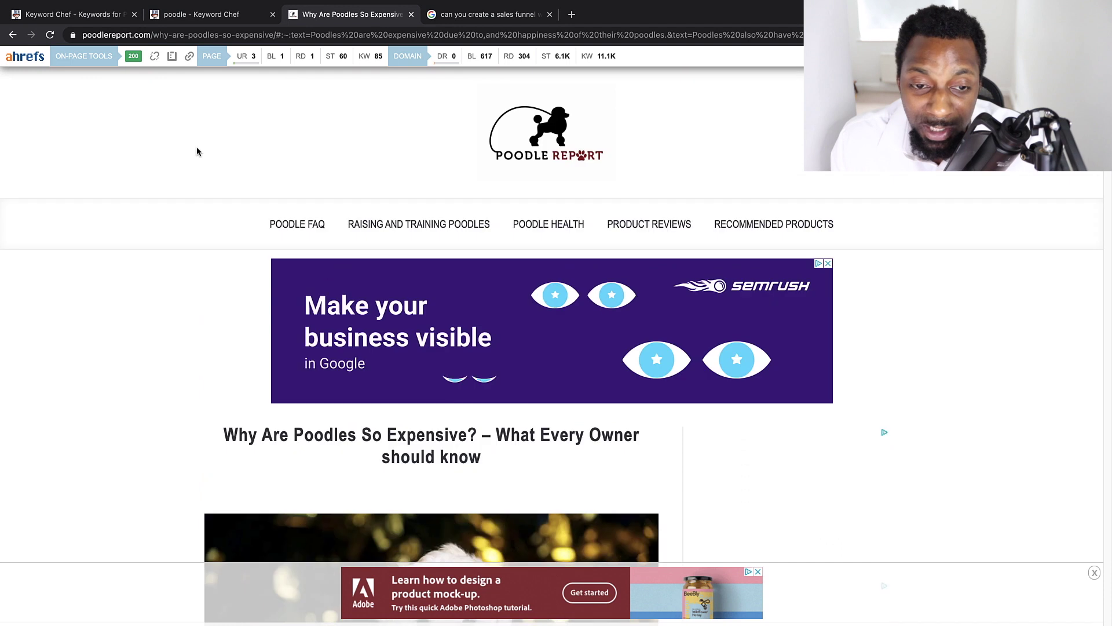
pyautogui.click(12, 34)
# Step: Open the third-ranked Embora Pets article 'Poodles as Pets: Cost, Life Expectancy, and Temperament'
pyautogui.scroll(-3, 293, 307)
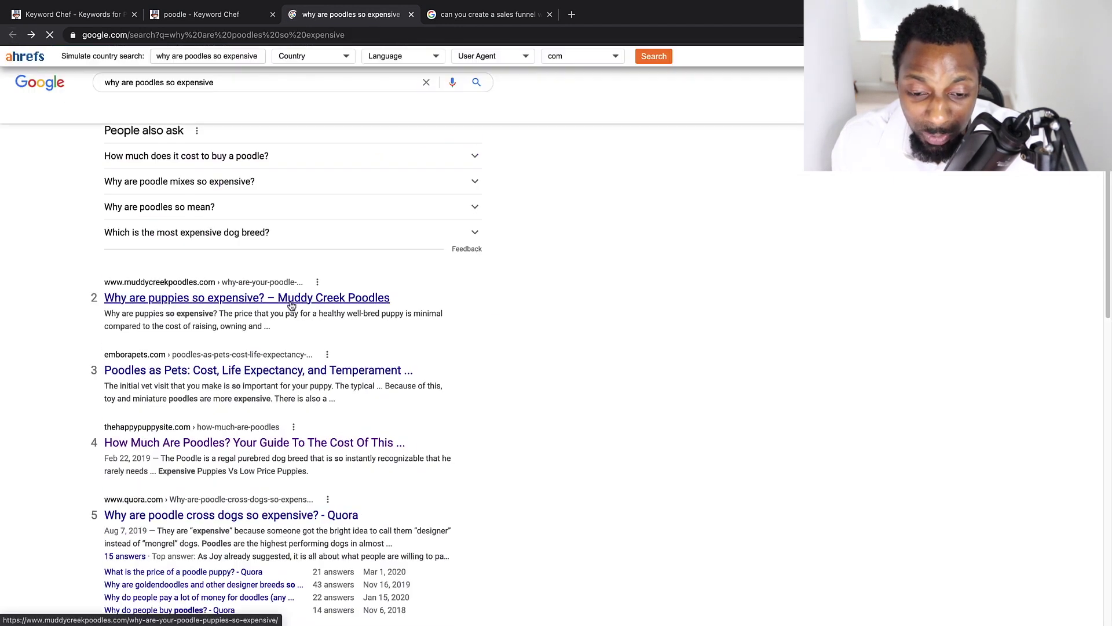
pyautogui.scroll(-4, 199, 403)
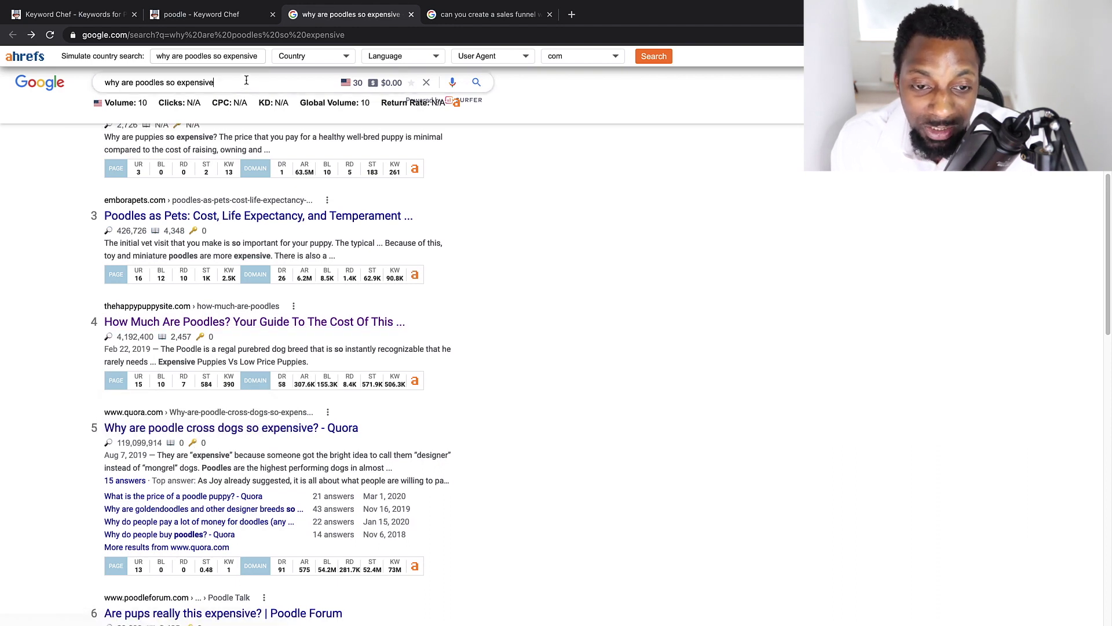
pyautogui.moveTo(244, 81); pyautogui.dragTo(68, 83)
pyautogui.scroll(1, 267, 278)
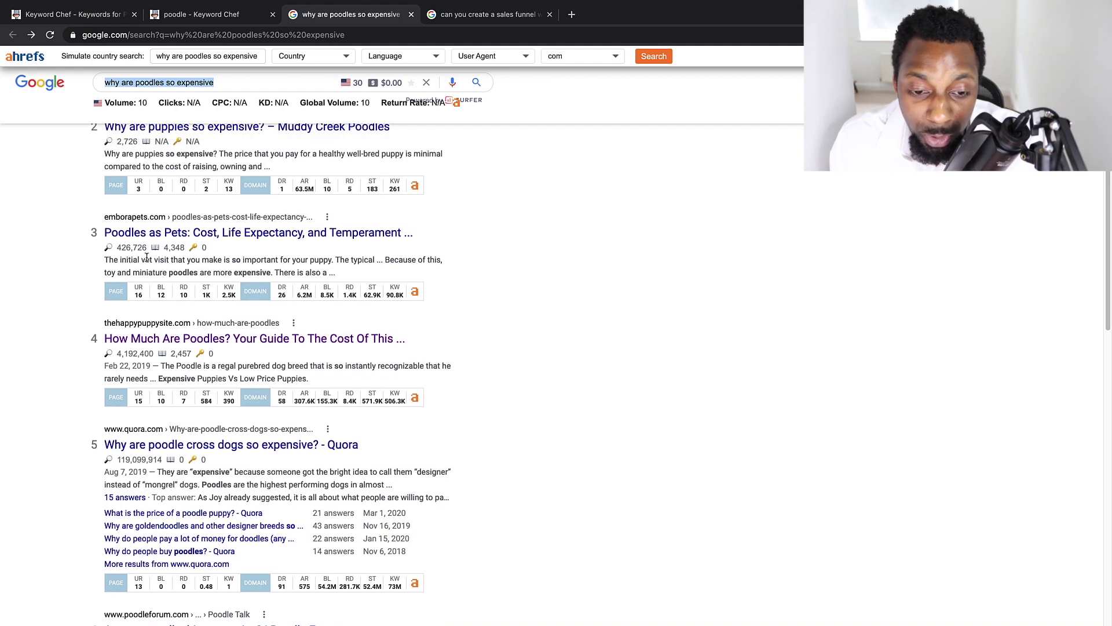
pyautogui.click(176, 235)
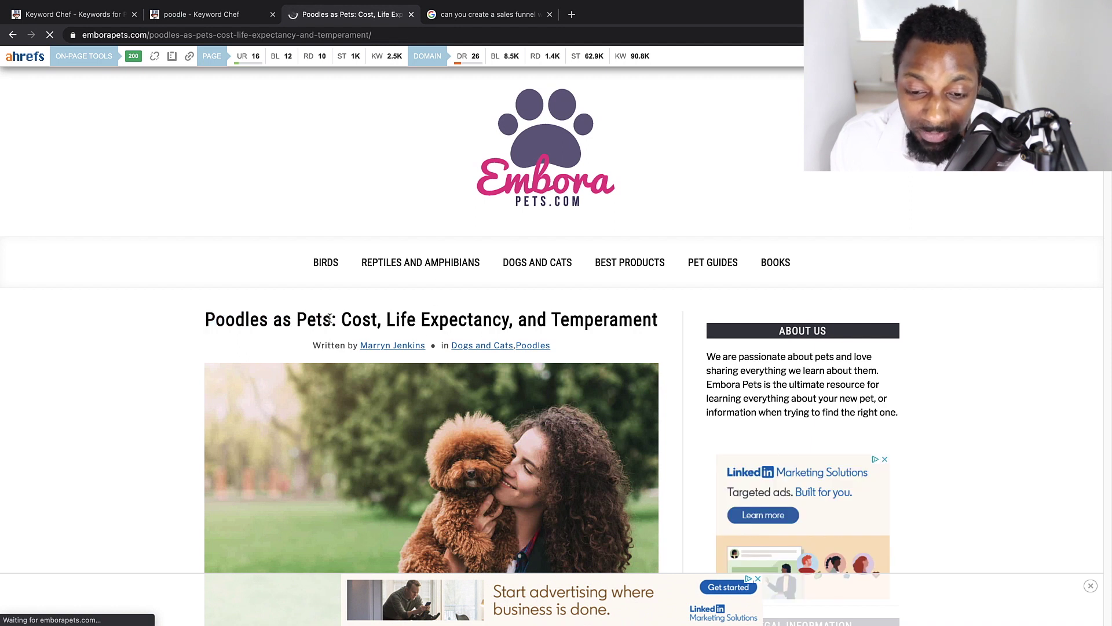
# Step: Skim the Embora Pets article, highlighting parts of its title, then return to the poodle report
pyautogui.moveTo(329, 318); pyautogui.dragTo(399, 322)
pyautogui.scroll(-20, 440, 432)
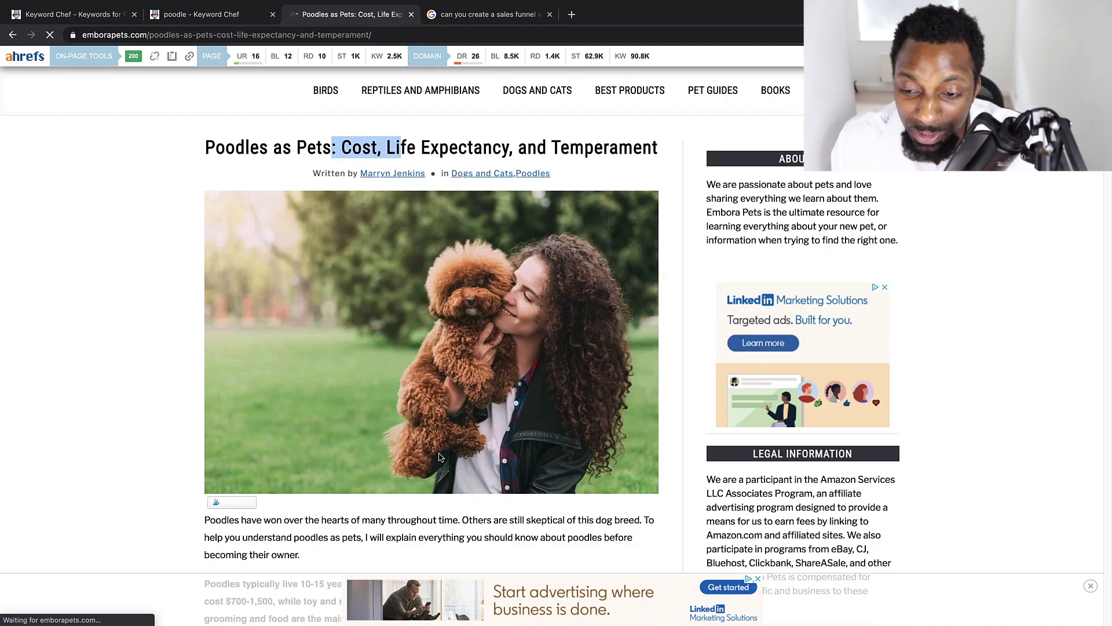
pyautogui.scroll(-20, 443, 465)
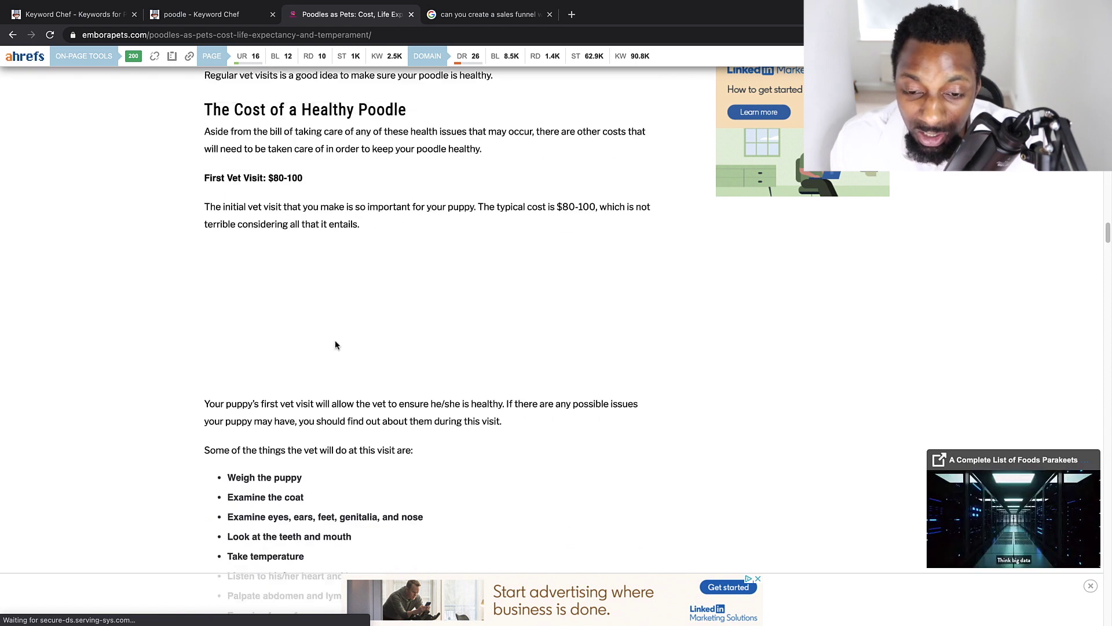
pyautogui.scroll(6, 401, 257)
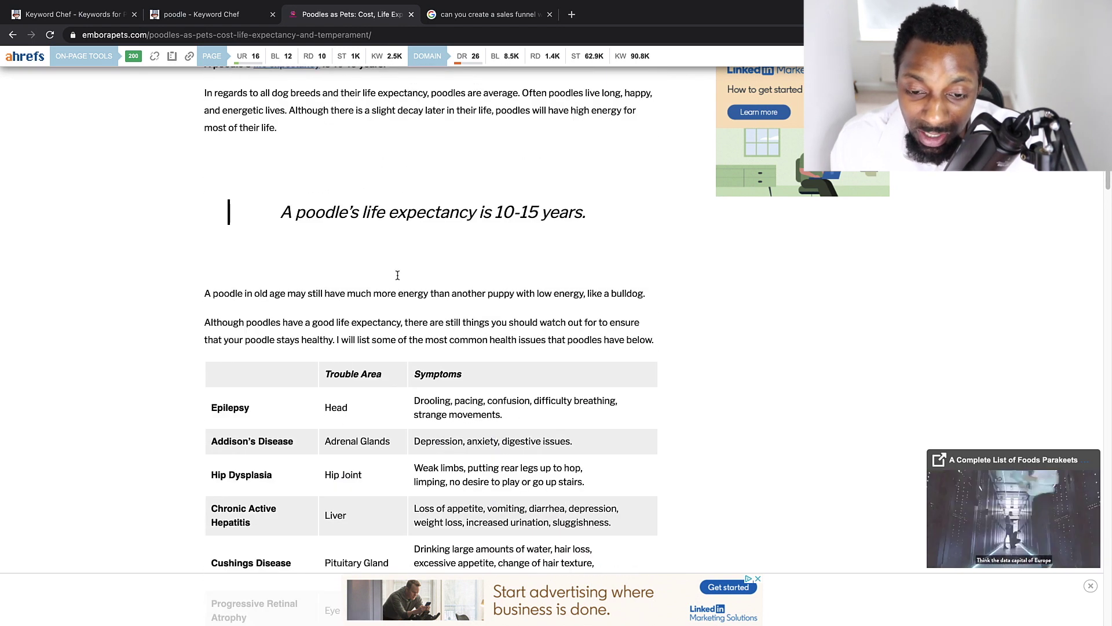
pyautogui.scroll(-6, 348, 272)
pyautogui.scroll(-20, 348, 284)
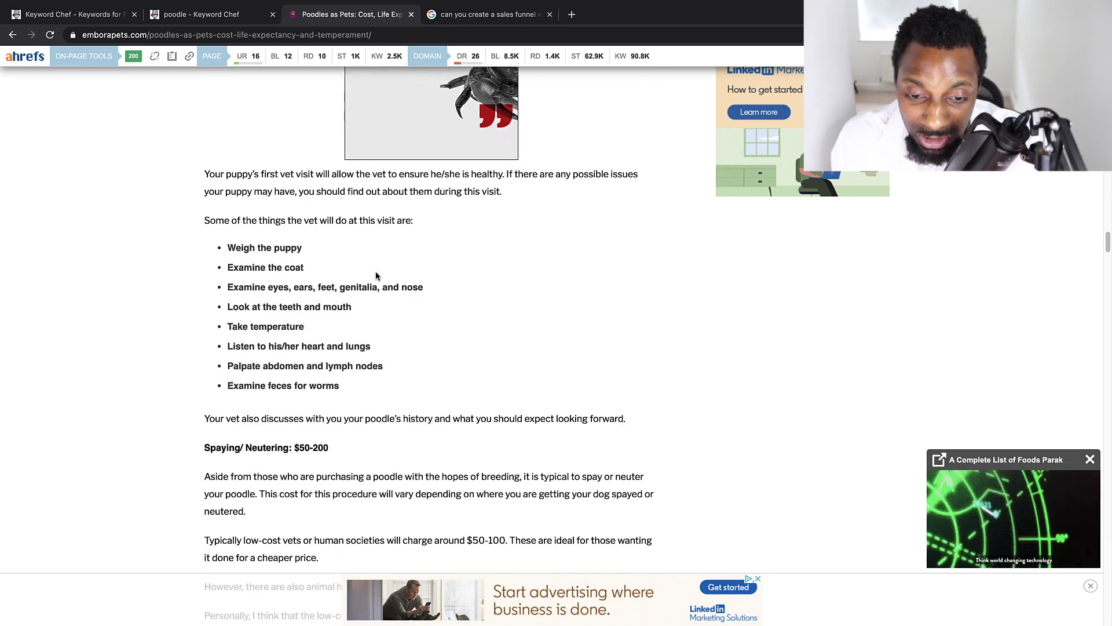
pyautogui.scroll(20, 399, 335)
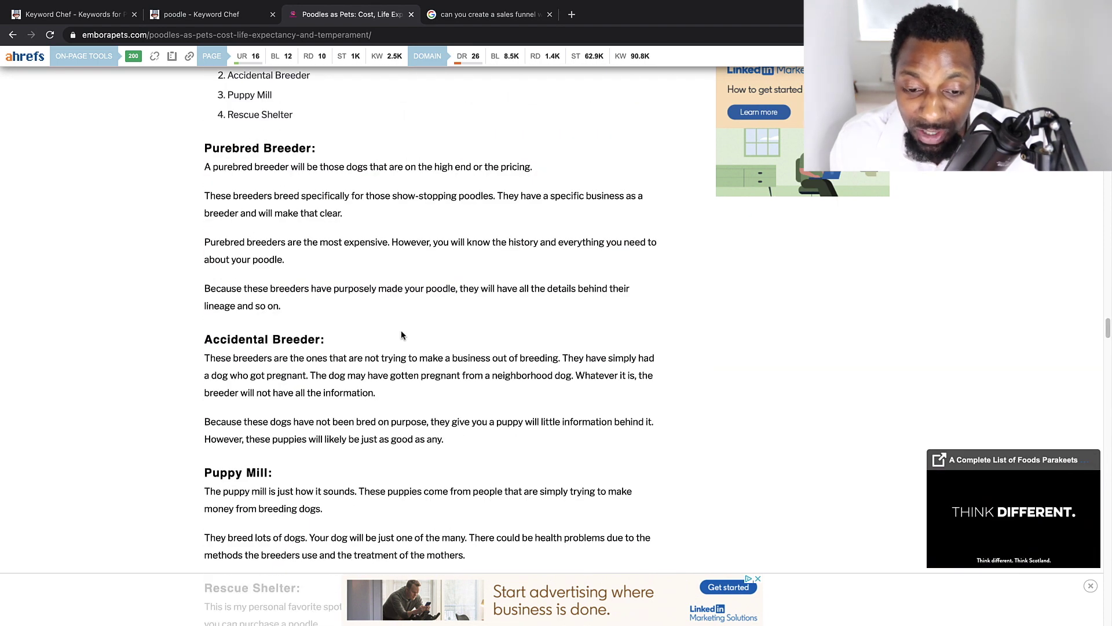
pyautogui.scroll(12, 415, 336)
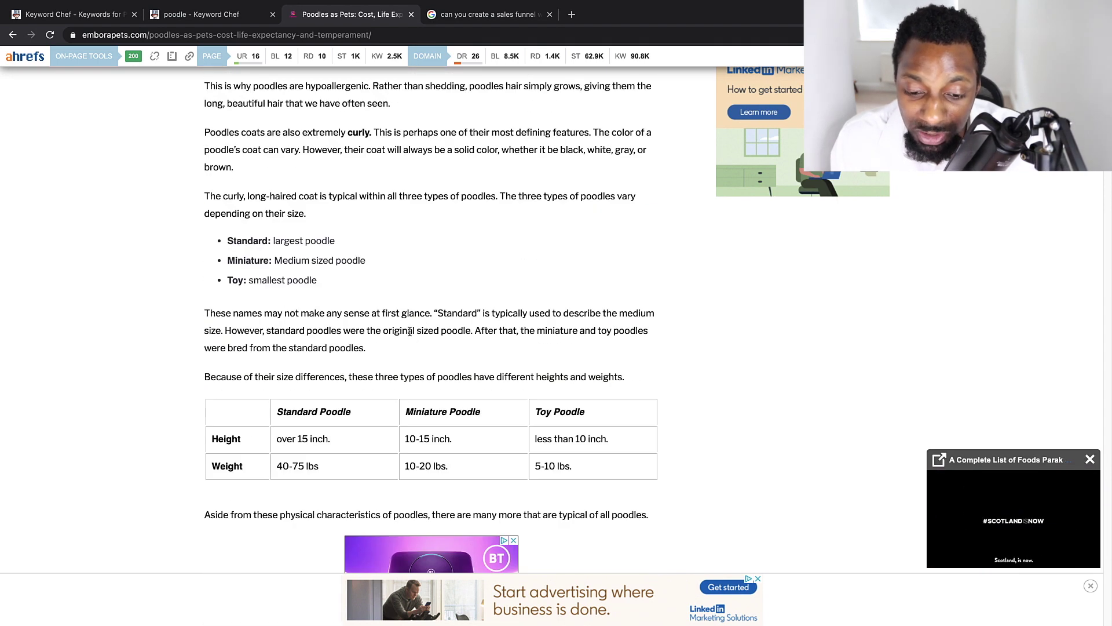
pyautogui.scroll(12, 412, 337)
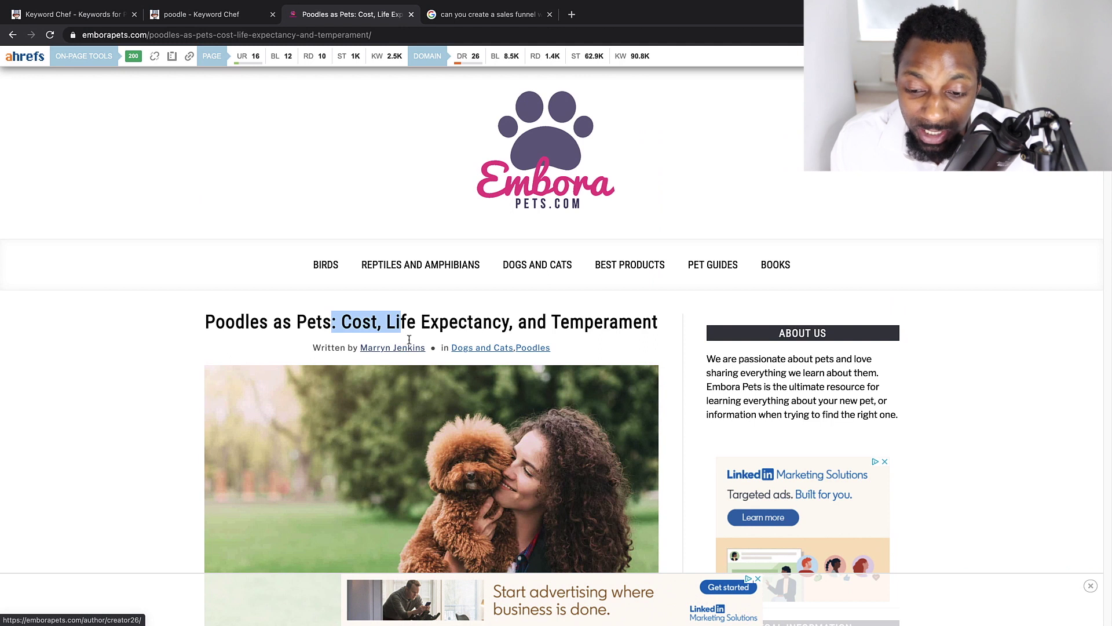
pyautogui.moveTo(462, 322); pyautogui.dragTo(534, 322)
pyautogui.hotkey('ctrl', 'shift', 'Tab')
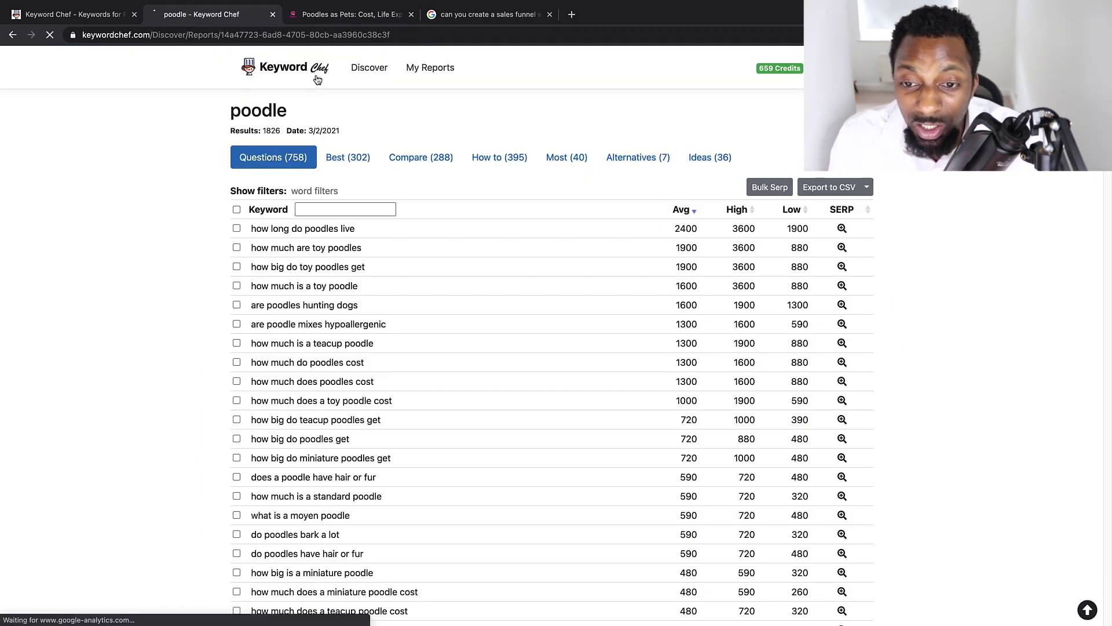
# Step: Scroll down the 'can you cook * in the oven' keyword table to the zero-volume rows
pyautogui.scroll(-20, 485, 264)
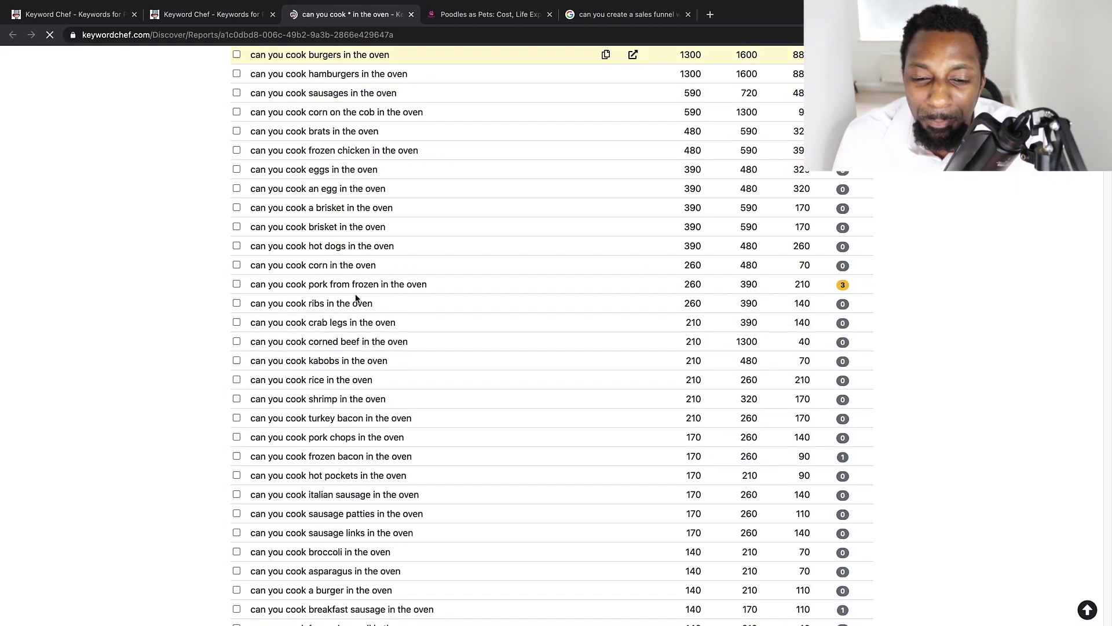
pyautogui.scroll(-1, 350, 352)
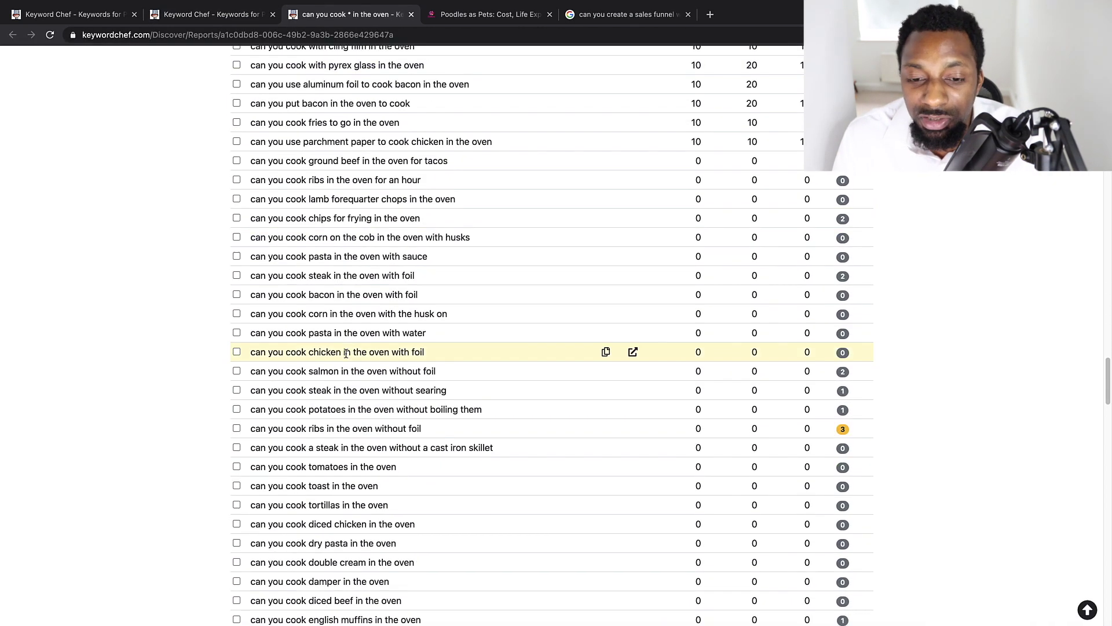
pyautogui.scroll(-5, 304, 291)
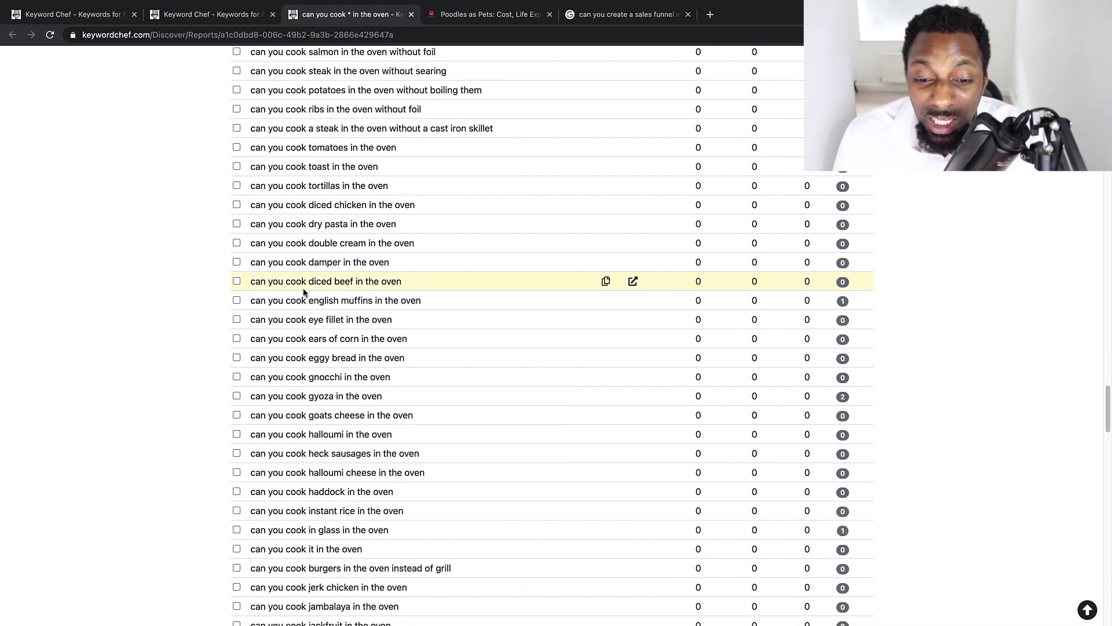